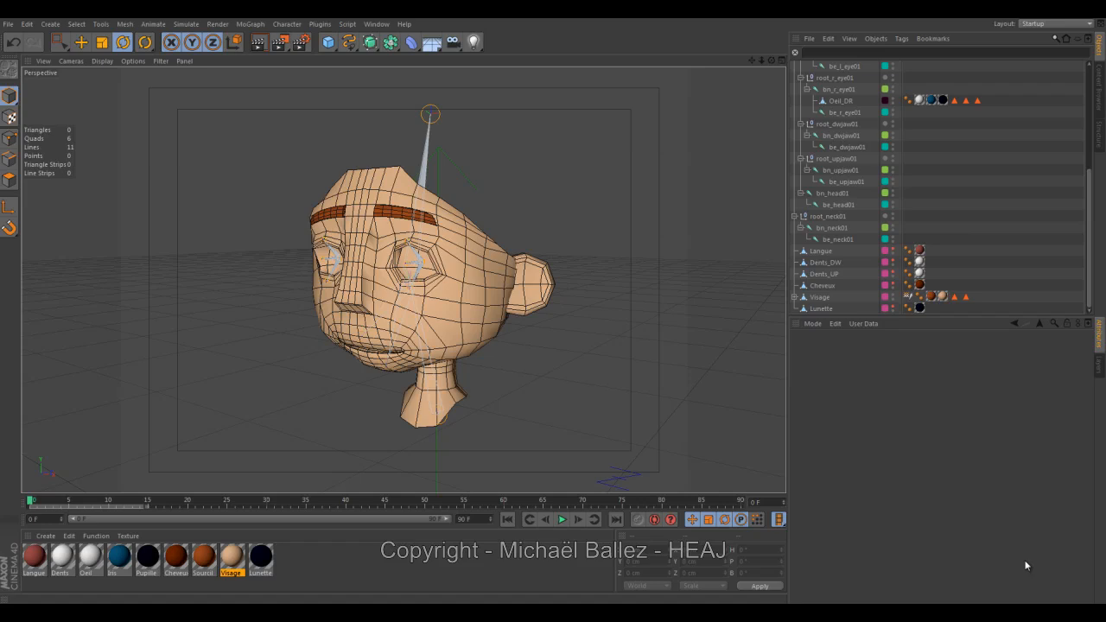
# Collapse the root_neck01 and root_head01 hierarchies, including the child groups inside root_head01, in the object list.
pyautogui.moveTo(557, 385); pyautogui.dragTo(598, 382)
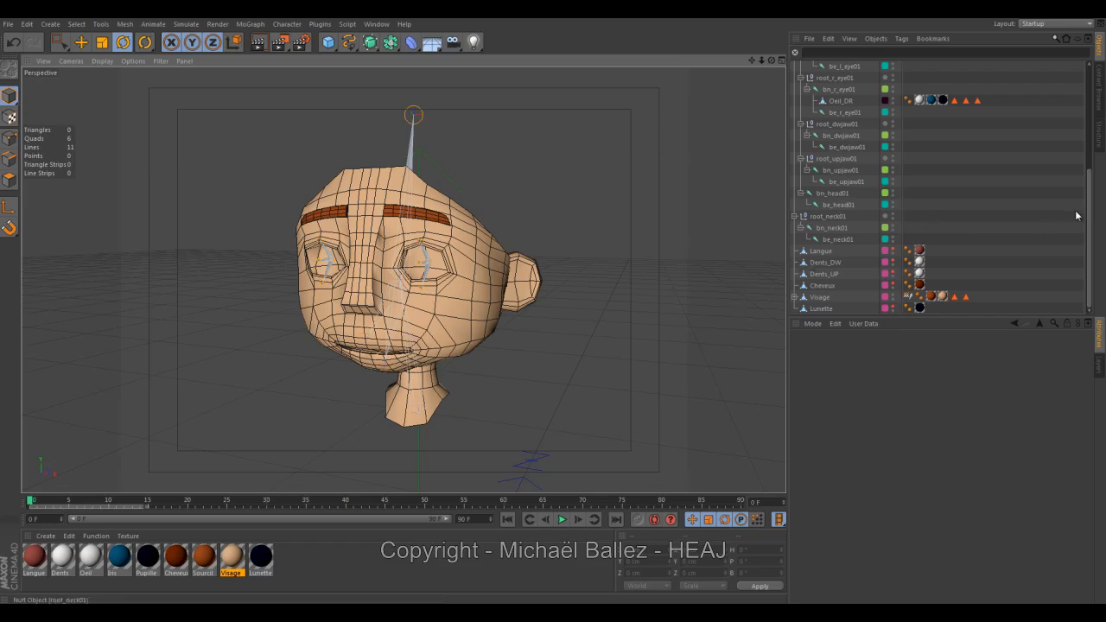
pyautogui.click(794, 216)
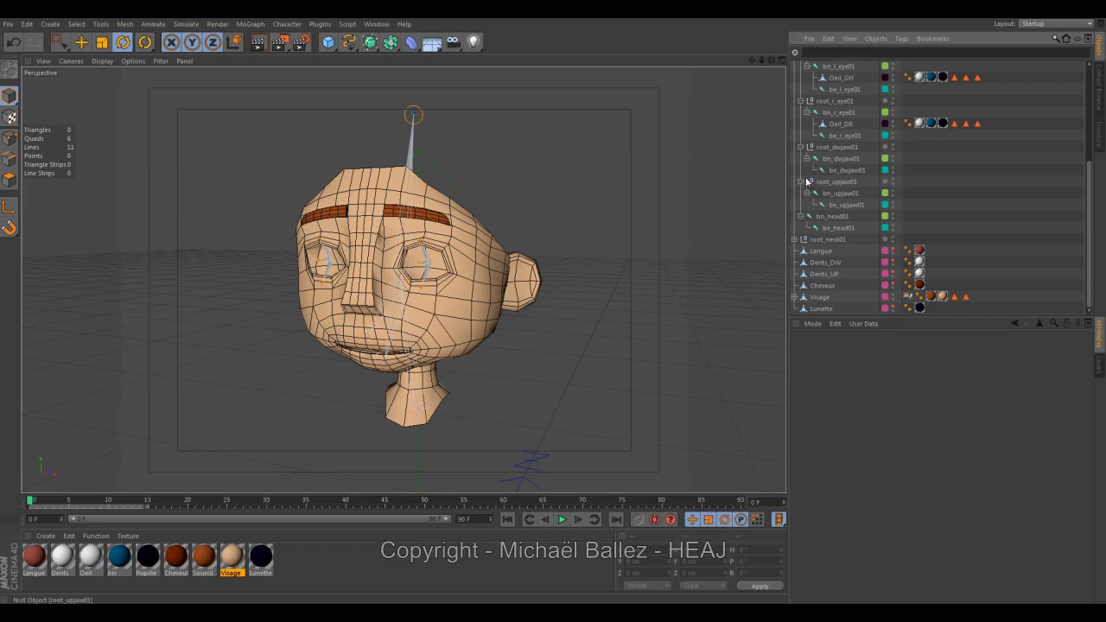
pyautogui.click(801, 217)
pyautogui.click(802, 195)
pyautogui.click(800, 182)
pyautogui.click(800, 158)
pyautogui.click(801, 147)
pyautogui.click(800, 147)
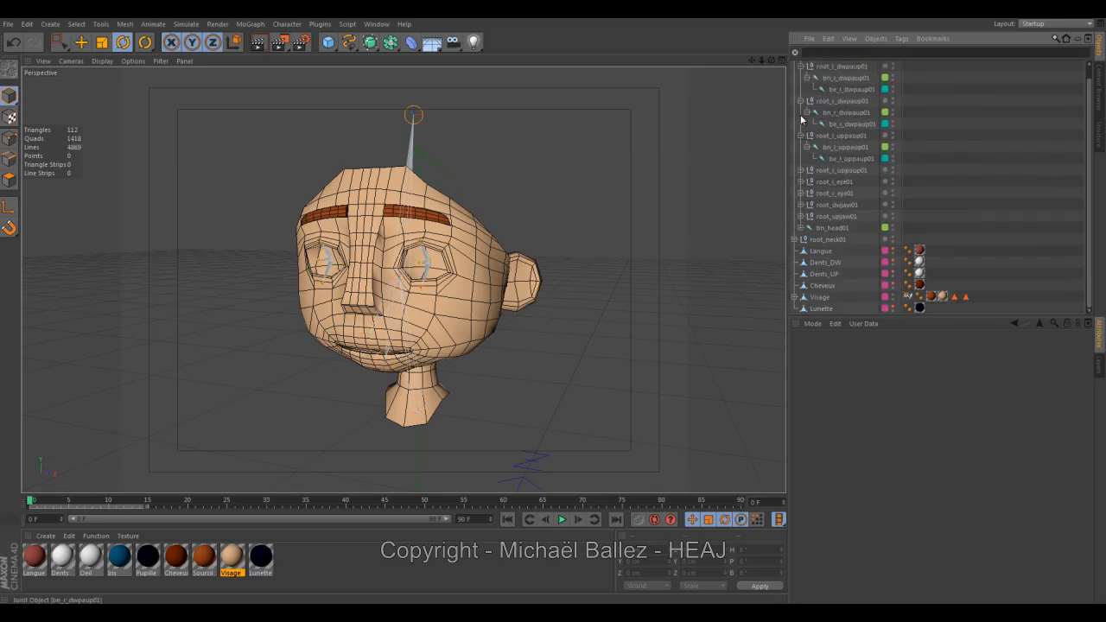
pyautogui.click(801, 101)
pyautogui.click(799, 125)
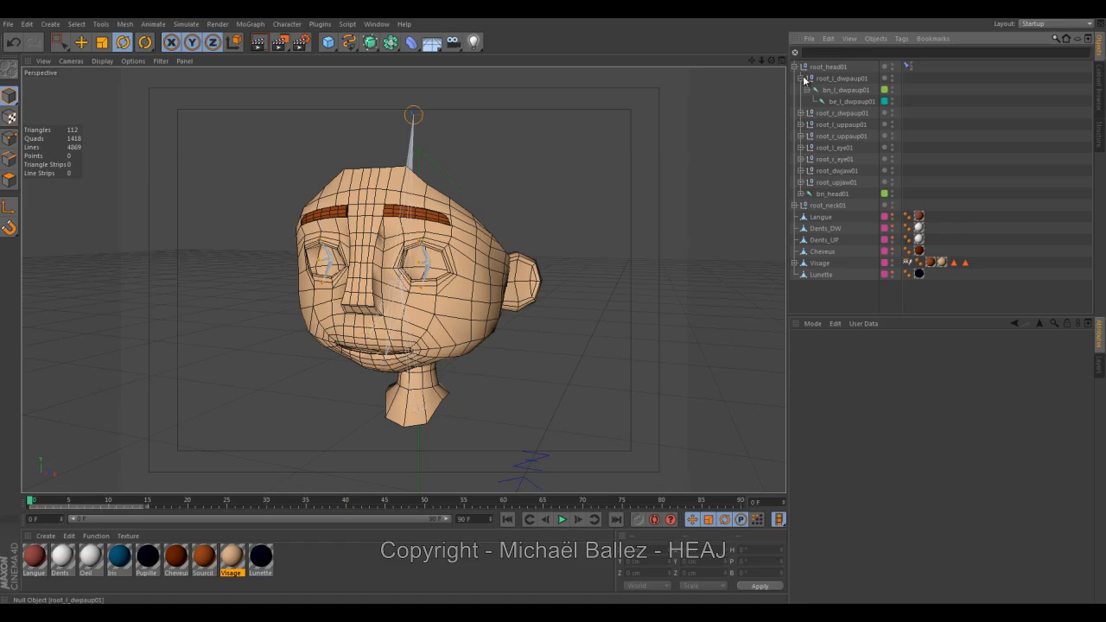
pyautogui.click(800, 79)
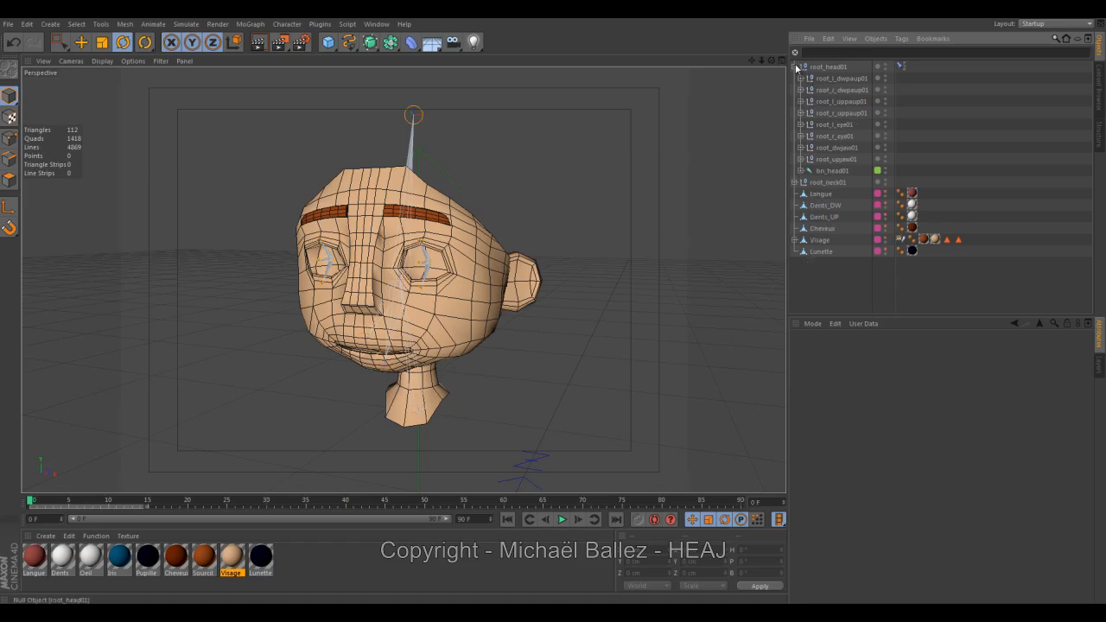
pyautogui.click(795, 66)
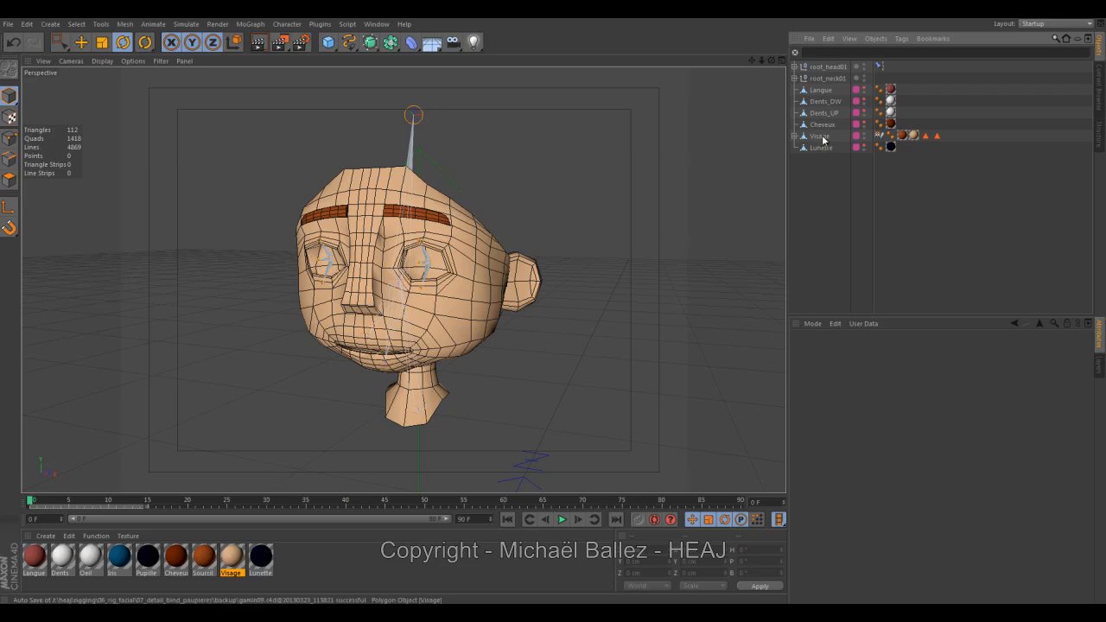
# Nest Langue, Dents_DW, Dents_UP, Cheveux and Lunette under Visage and collapse the Visage group.
pyautogui.click(823, 92)
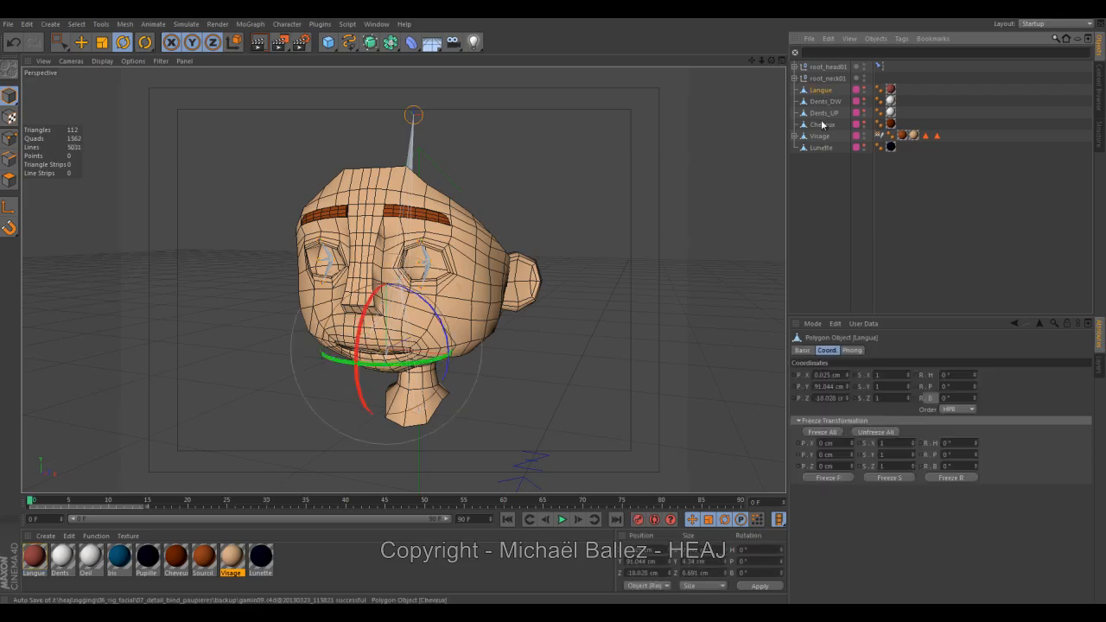
pyautogui.keyDown('shift'); pyautogui.click(822, 125); pyautogui.keyUp('shift')
pyautogui.moveTo(825, 98)
pyautogui.mouseDown()
pyautogui.moveTo(827, 145)
pyautogui.moveTo(820, 93)
pyautogui.mouseUp()
pyautogui.click(822, 160)
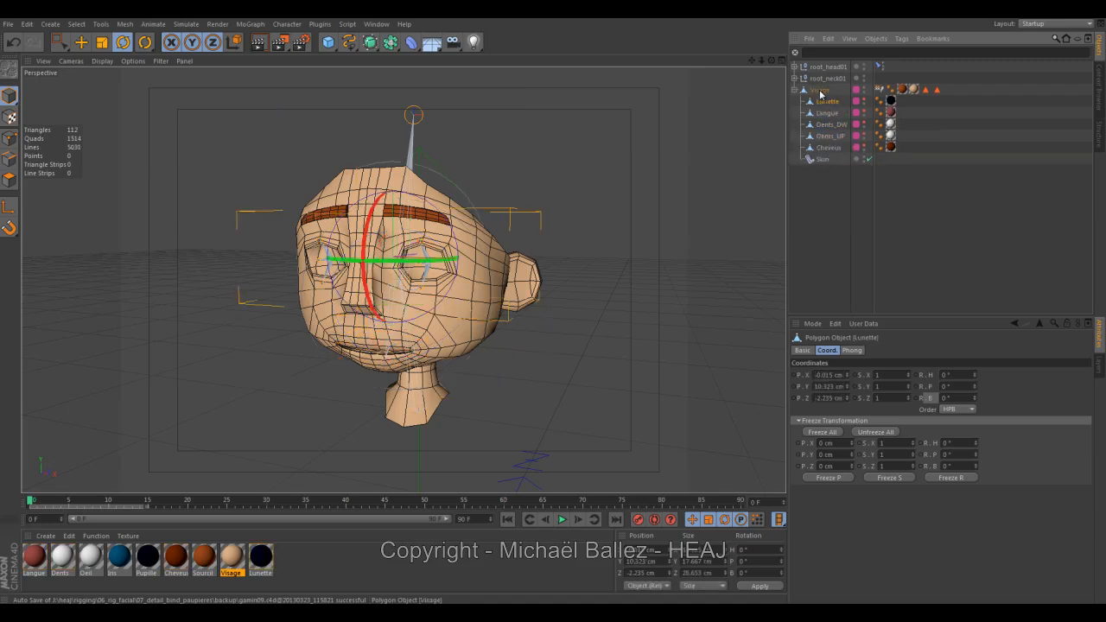
pyautogui.click(795, 90)
pyautogui.click(820, 93)
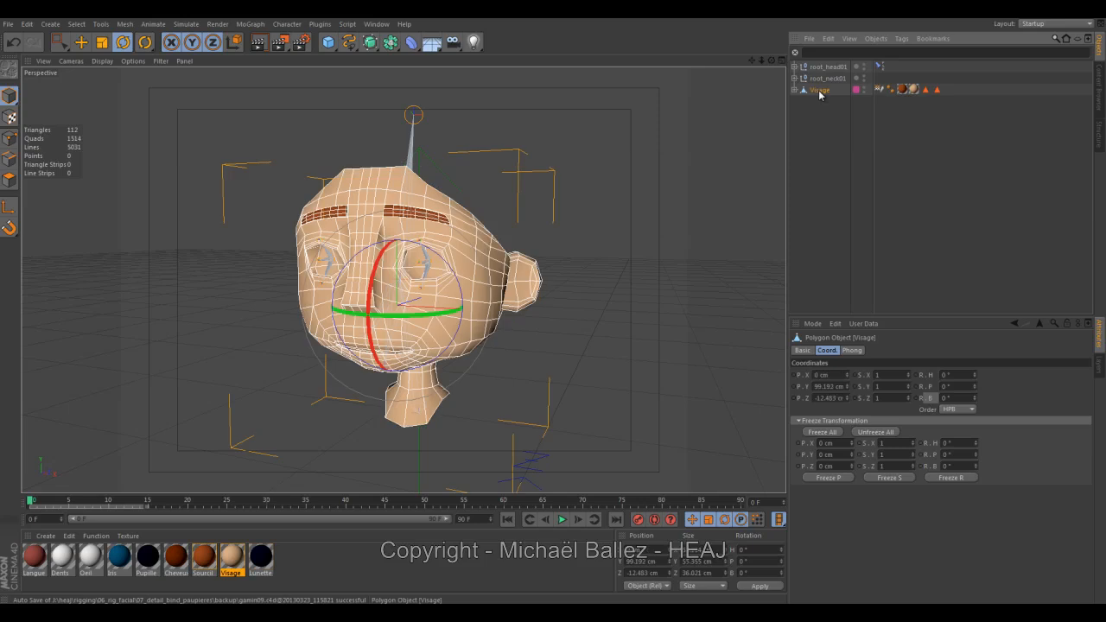
pyautogui.click(759, 129)
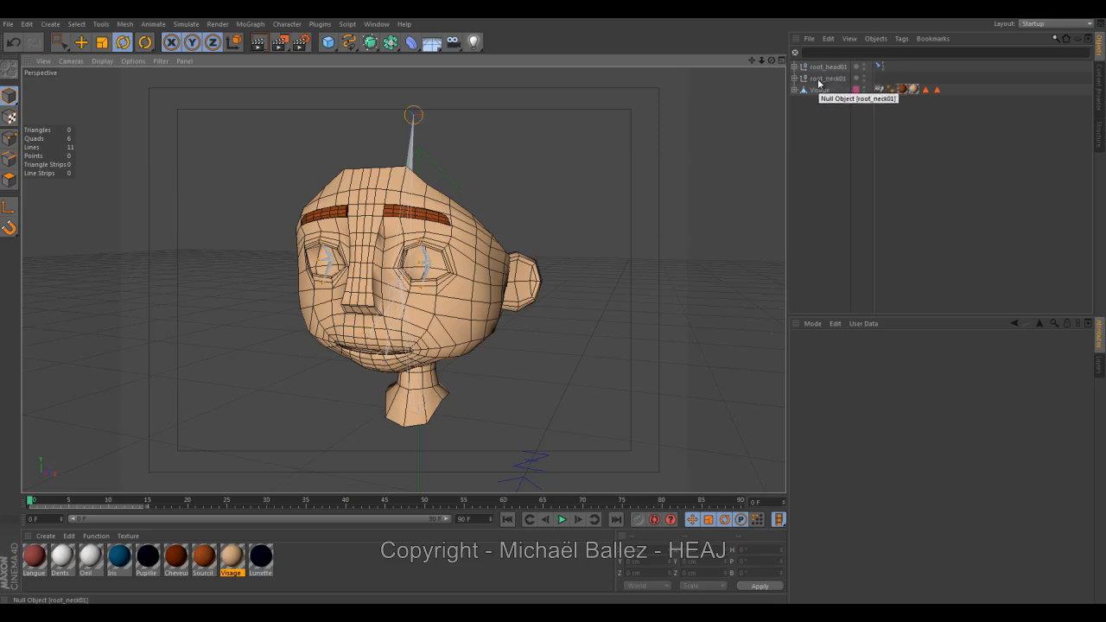
# Reorder the object list so root_neck01 sits above root_head01, and clear the selection.
pyautogui.click(827, 79)
pyautogui.moveTo(816, 67); pyautogui.dragTo(816, 66)
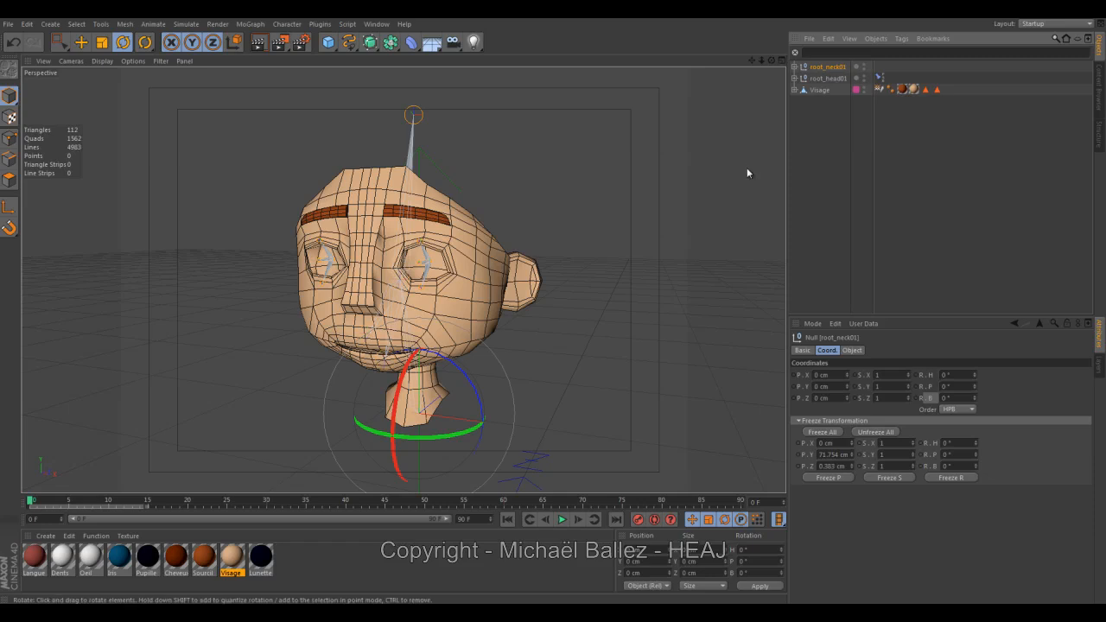
pyautogui.click(610, 258)
pyautogui.moveTo(599, 251); pyautogui.dragTo(583, 296)
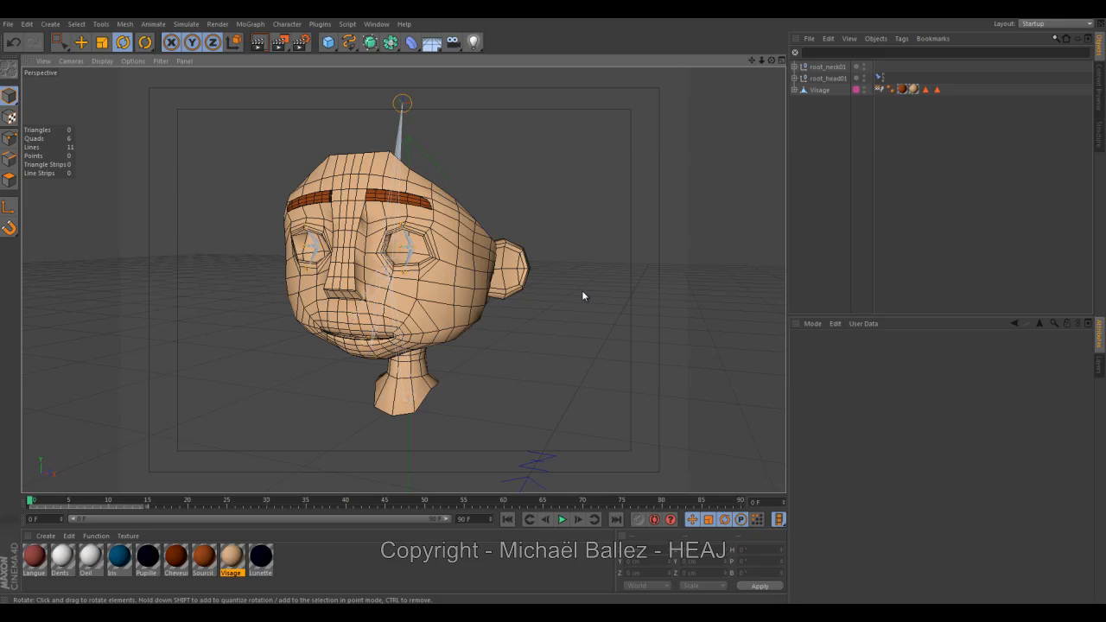
# Add a Circle spline to the scene and convert it into an editable spline.
pyautogui.click(349, 42)
pyautogui.click(348, 43)
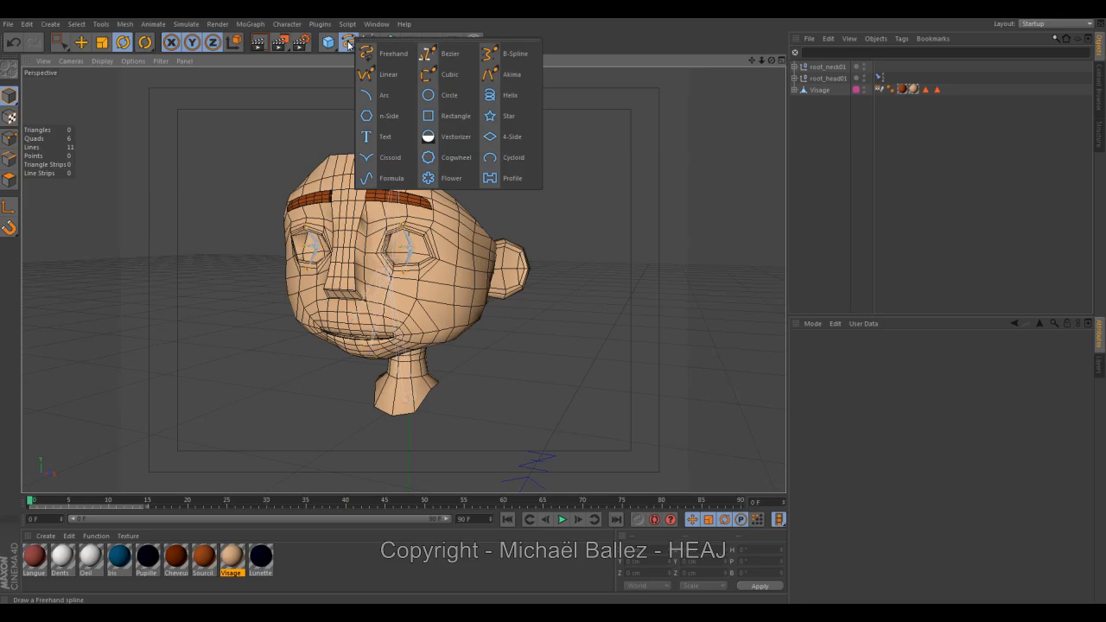
pyautogui.click(446, 101)
pyautogui.scroll(-5, 345, 244)
pyautogui.keyDown('alt'); pyautogui.moveTo(439, 242); pyautogui.dragTo(377, 212, button='middle'); pyautogui.keyUp('alt')
pyautogui.keyDown('alt'); pyautogui.moveTo(377, 213); pyautogui.dragTo(343, 239, button='right'); pyautogui.keyUp('alt')
pyautogui.keyDown('alt'); pyautogui.moveTo(343, 239); pyautogui.dragTo(383, 282); pyautogui.keyUp('alt')
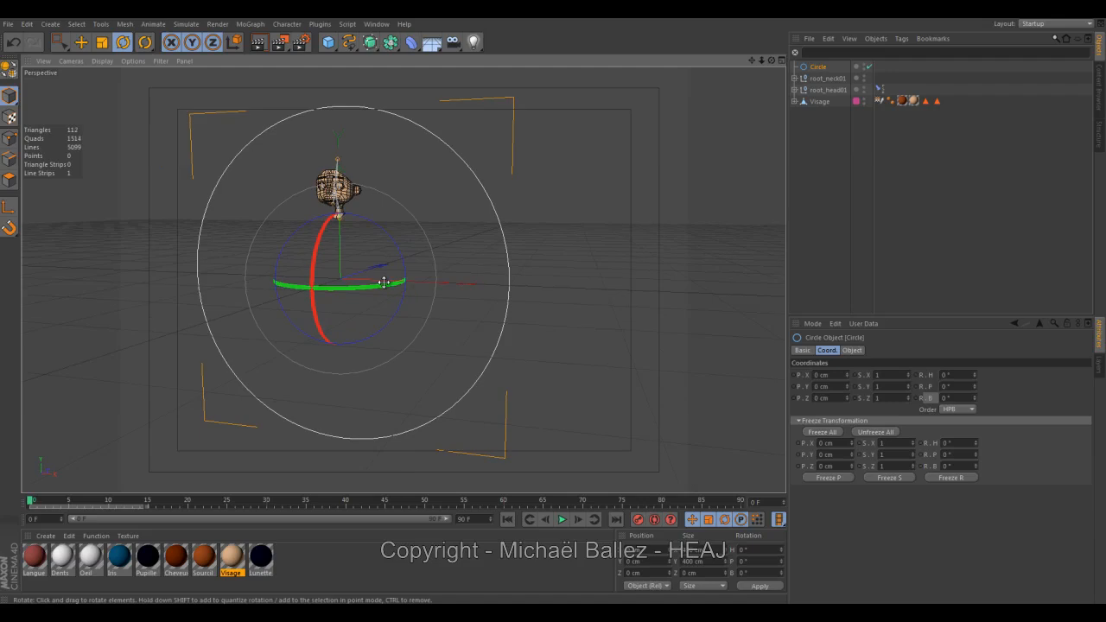
pyautogui.keyDown('alt'); pyautogui.moveTo(500, 264); pyautogui.dragTo(447, 292); pyautogui.keyUp('alt')
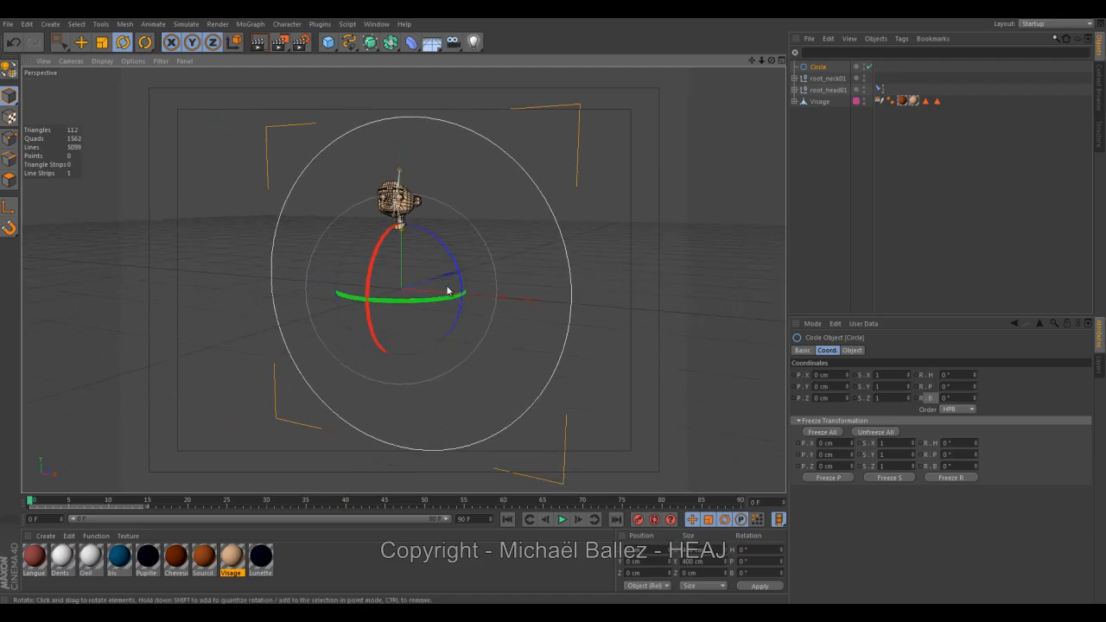
pyautogui.click(11, 73)
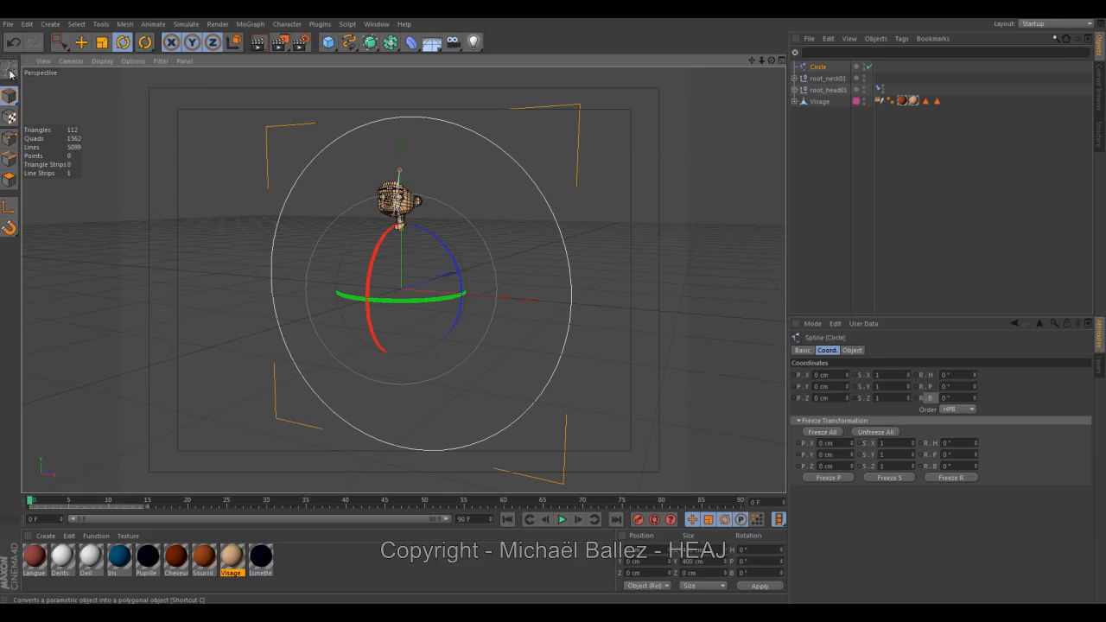
# Select all of the circle's points and scale them down to a size of about 50 cm.
pyautogui.click(10, 140)
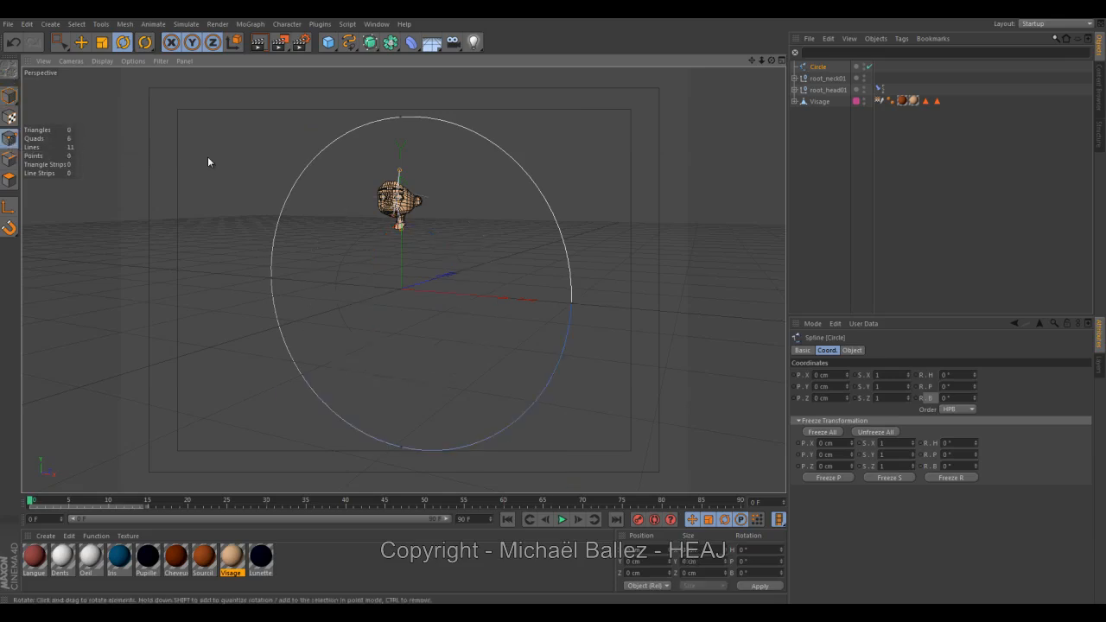
pyautogui.hotkey('ctrl', 'a')
pyautogui.click(101, 43)
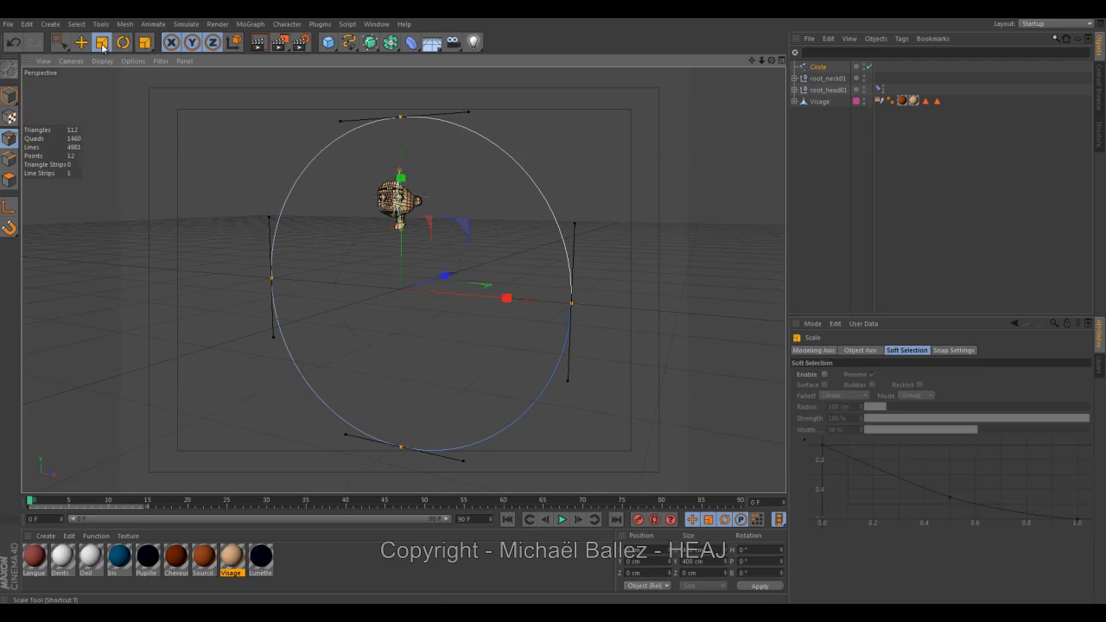
pyautogui.moveTo(221, 144); pyautogui.dragTo(553, 306)
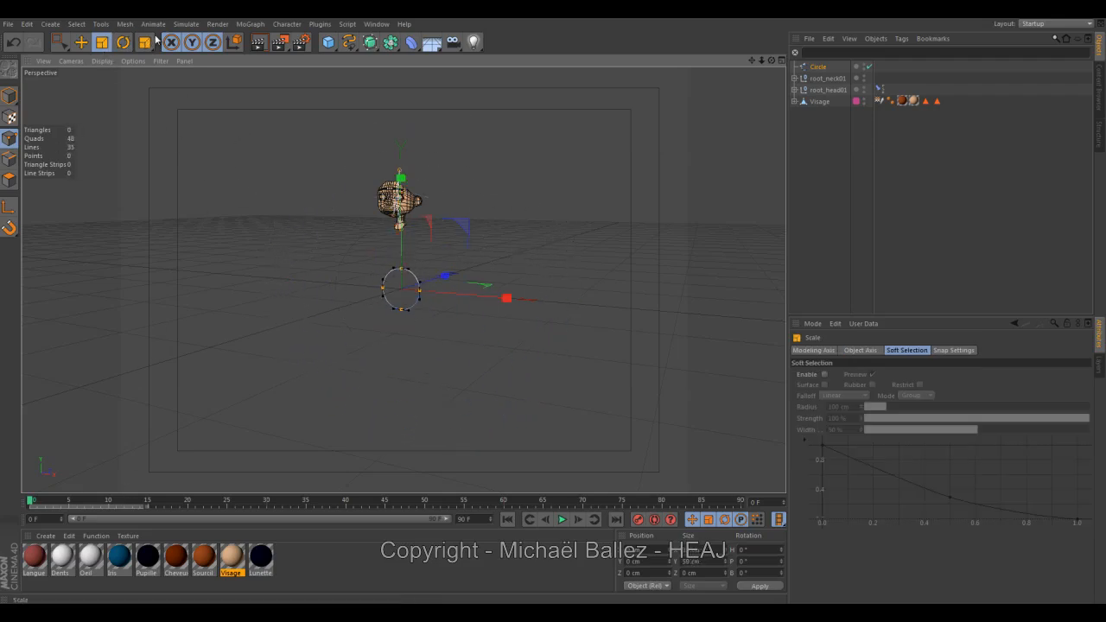
# Raise the circle's points to neck height, at about 81 cm in Y.
pyautogui.click(83, 43)
pyautogui.moveTo(402, 244); pyautogui.dragTo(409, 156)
pyautogui.keyDown('alt'); pyautogui.moveTo(409, 222); pyautogui.dragTo(521, 239, button='right'); pyautogui.keyUp('alt')
pyautogui.keyDown('alt'); pyautogui.moveTo(521, 239); pyautogui.dragTo(383, 228); pyautogui.keyUp('alt')
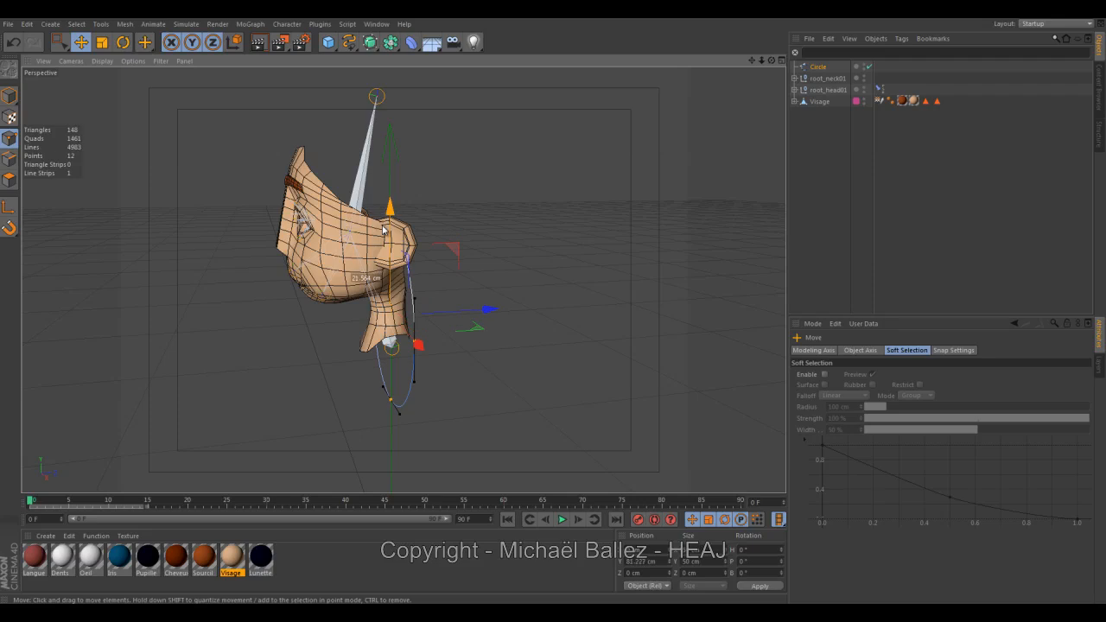
# Rotate the circle's points into a tilted, near-horizontal ring around the neck and adjust their height slightly.
pyautogui.click(123, 41)
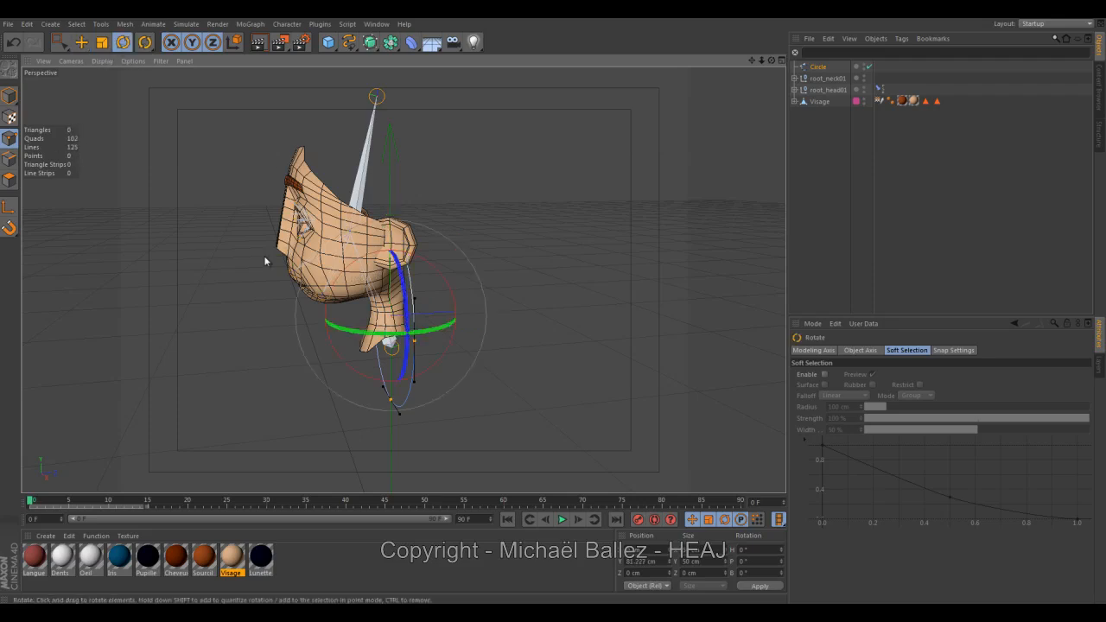
pyautogui.moveTo(345, 274); pyautogui.dragTo(435, 228)
pyautogui.click(82, 43)
pyautogui.keyDown('alt'); pyautogui.moveTo(333, 256); pyautogui.dragTo(295, 236); pyautogui.keyUp('alt')
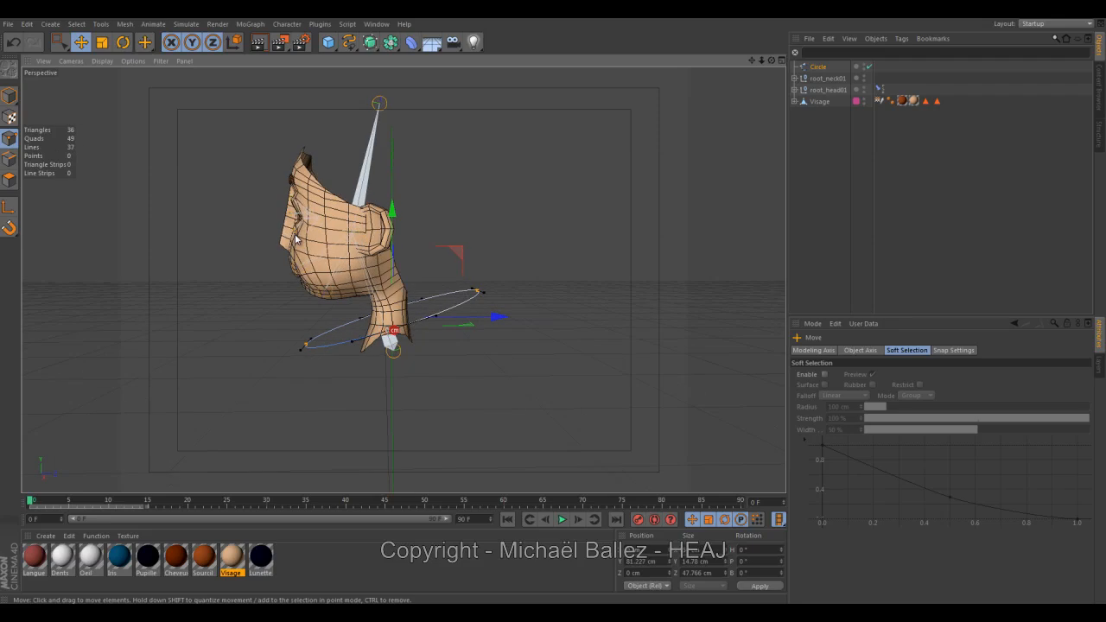
pyautogui.moveTo(393, 246)
pyautogui.mouseDown()
pyautogui.moveTo(393, 265)
pyautogui.moveTo(393, 244)
pyautogui.mouseUp()
pyautogui.click(123, 42)
pyautogui.moveTo(345, 279); pyautogui.dragTo(331, 279)
# Scale the tilted circle's points down to about 14 cm in Y and 32 cm in Z.
pyautogui.click(101, 42)
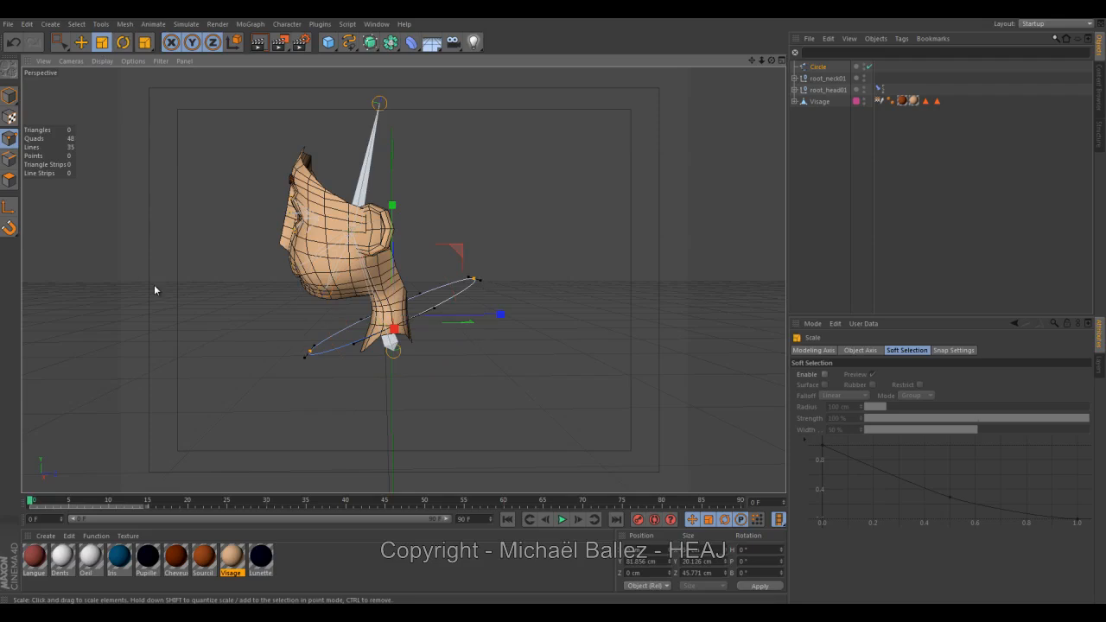
pyautogui.keyDown('alt'); pyautogui.moveTo(153, 288); pyautogui.dragTo(313, 307); pyautogui.keyUp('alt')
pyautogui.moveTo(497, 326); pyautogui.dragTo(656, 333)
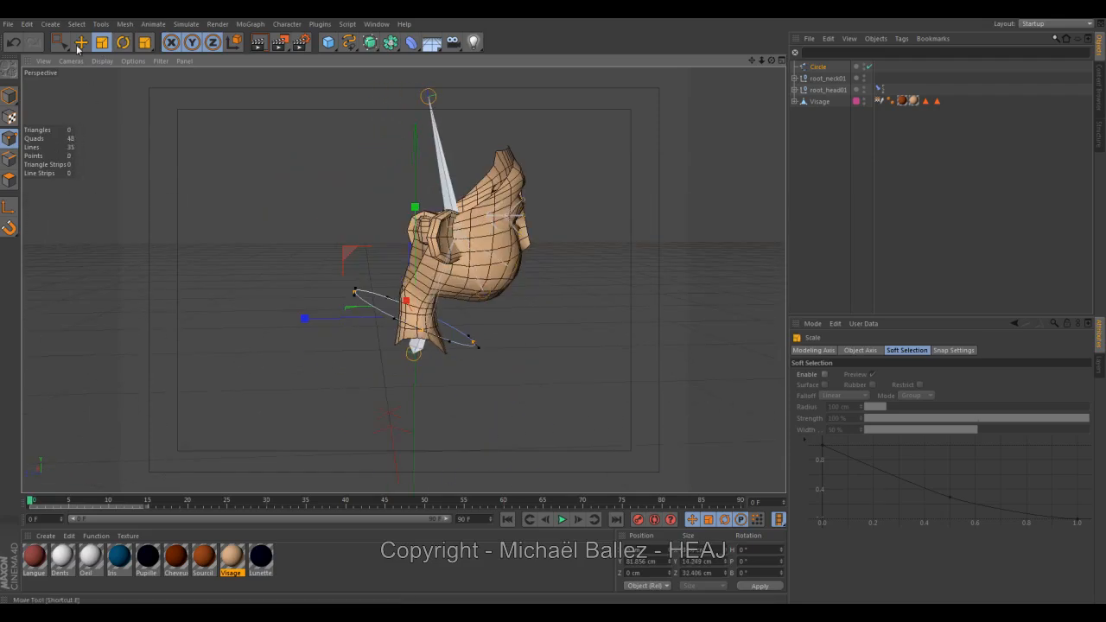
# Move the circle's points about 4 cm forward along Z and lower them slightly around the neck base.
pyautogui.press('e')
pyautogui.moveTo(326, 316); pyautogui.dragTo(339, 315)
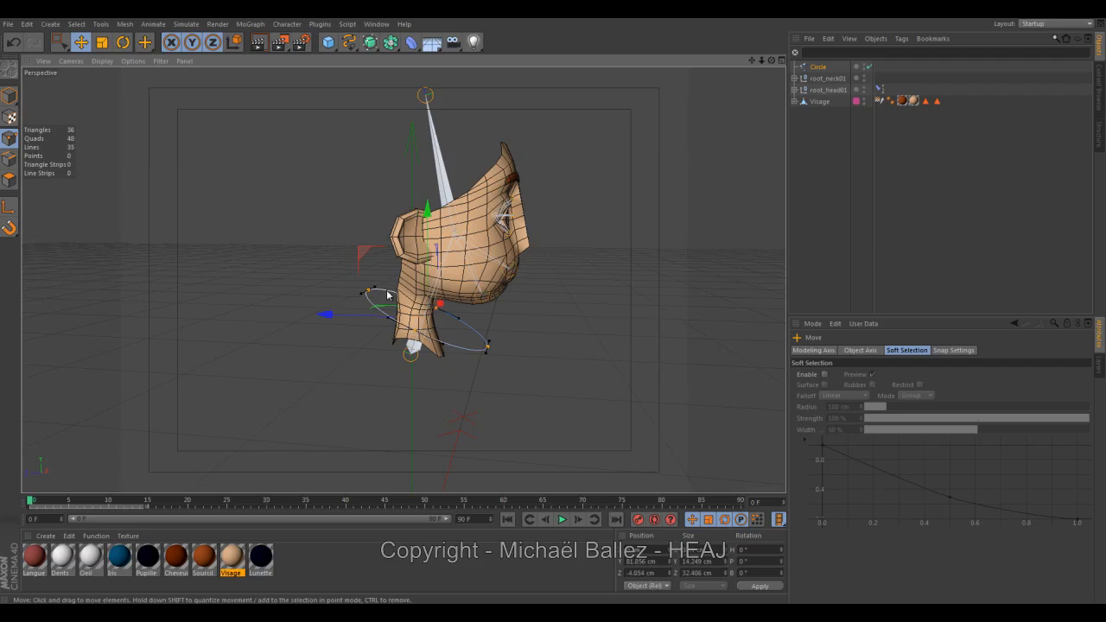
pyautogui.moveTo(425, 240); pyautogui.dragTo(425, 260)
pyautogui.keyDown('alt'); pyautogui.moveTo(508, 337); pyautogui.dragTo(298, 344); pyautogui.keyUp('alt')
pyautogui.keyDown('alt'); pyautogui.moveTo(291, 350); pyautogui.dragTo(344, 344, button='right'); pyautogui.keyUp('alt')
pyautogui.keyDown('alt'); pyautogui.moveTo(364, 298); pyautogui.dragTo(368, 313, button='middle'); pyautogui.keyUp('alt')
pyautogui.keyDown('alt'); pyautogui.moveTo(368, 314); pyautogui.dragTo(408, 359); pyautogui.keyUp('alt')
pyautogui.moveTo(507, 313)
pyautogui.keyDown('alt'); pyautogui.mouseDown()
pyautogui.moveTo(370, 311)
pyautogui.moveTo(546, 318)
pyautogui.moveTo(515, 327)
pyautogui.mouseUp(); pyautogui.keyUp('alt')
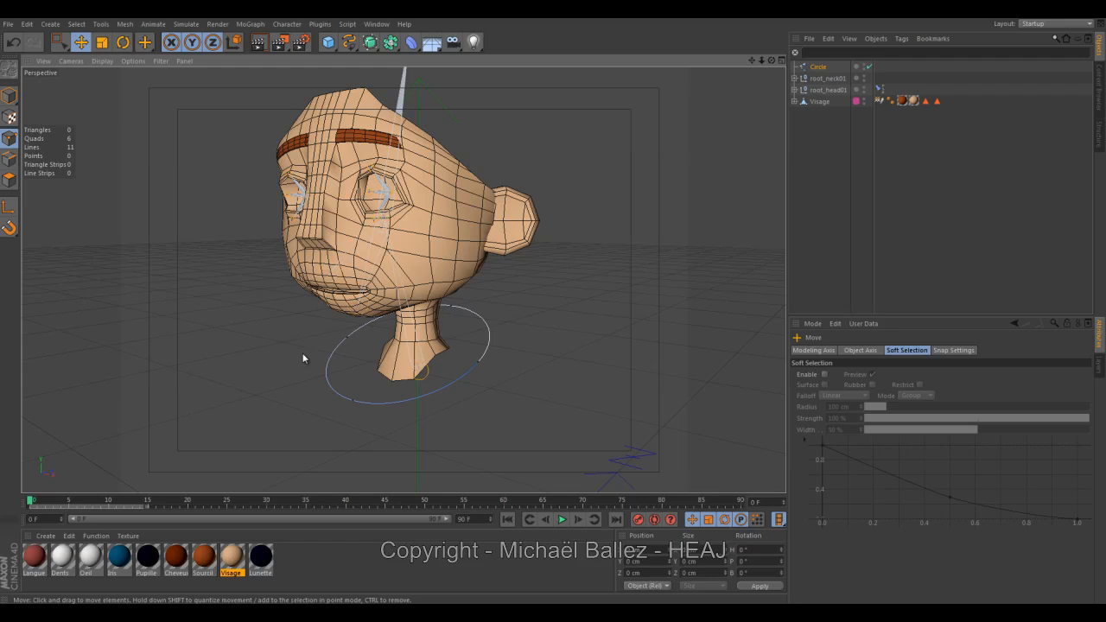
# Return to object-level editing and turn on a red display color (255, 0, 0) for the circle spline.
pyautogui.click(9, 97)
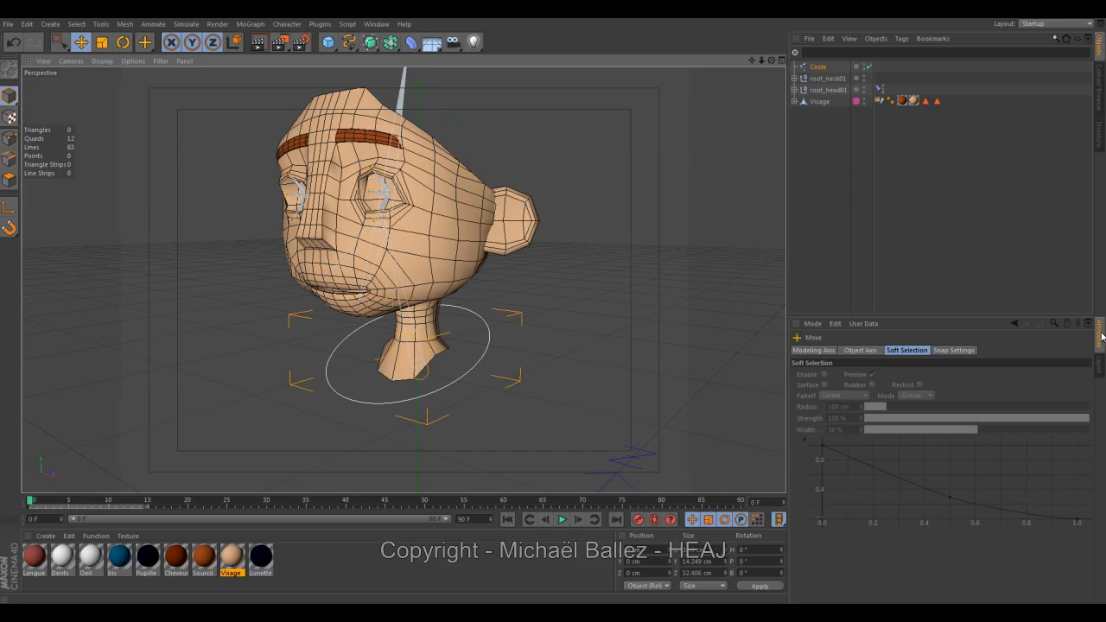
pyautogui.click(570, 403)
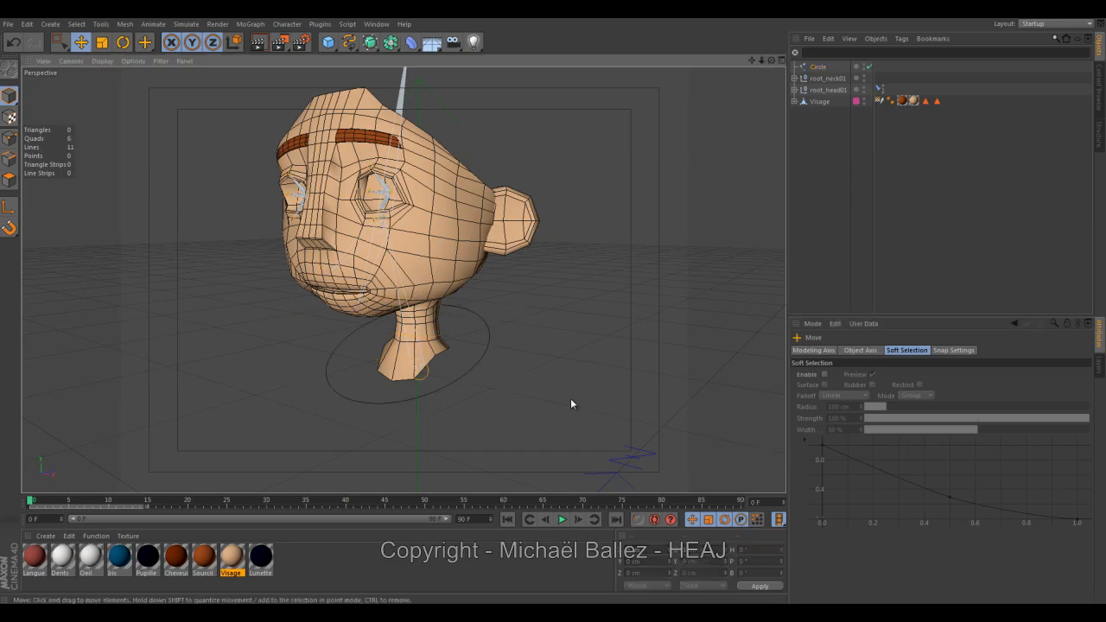
pyautogui.click(479, 373)
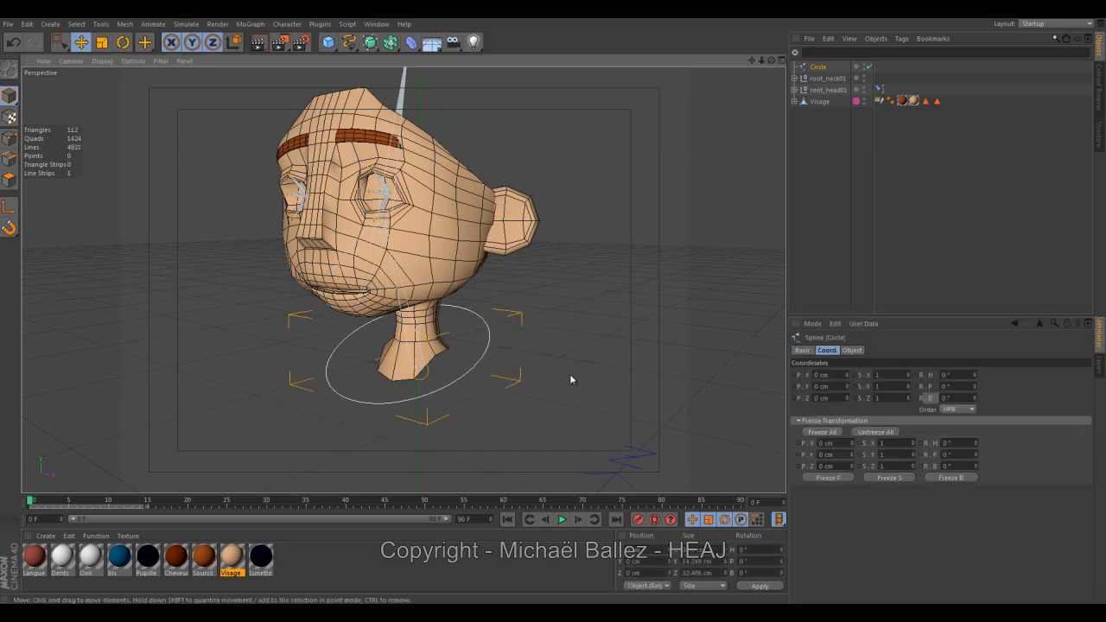
pyautogui.click(802, 350)
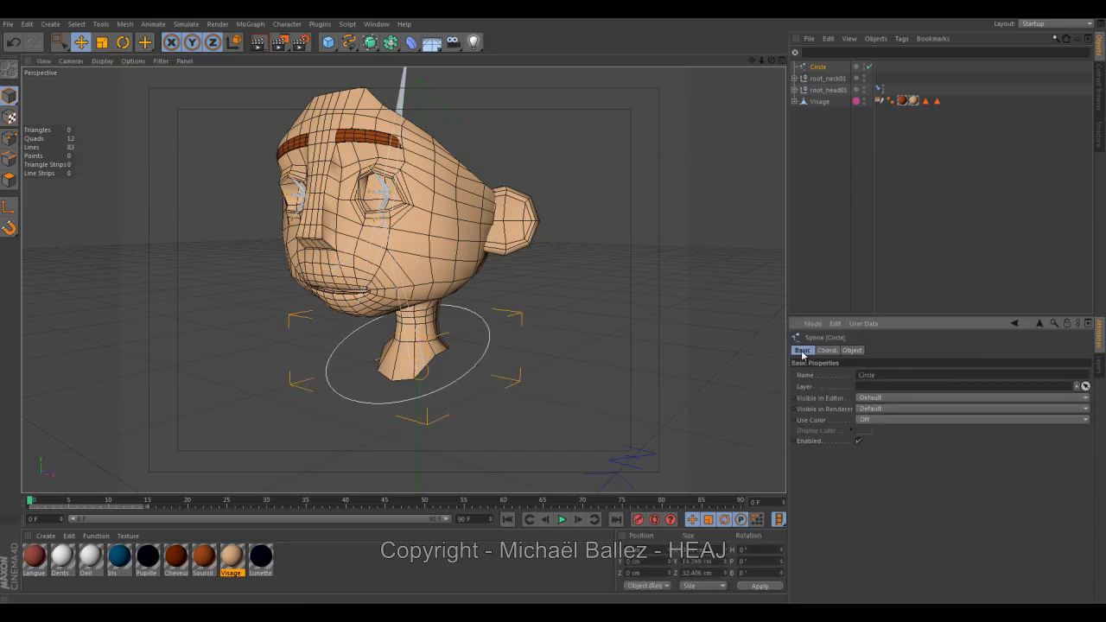
pyautogui.click(878, 421)
pyautogui.click(875, 455)
pyautogui.click(863, 431)
pyautogui.moveTo(855, 368); pyautogui.dragTo(649, 166)
pyautogui.moveTo(646, 212); pyautogui.dragTo(675, 144)
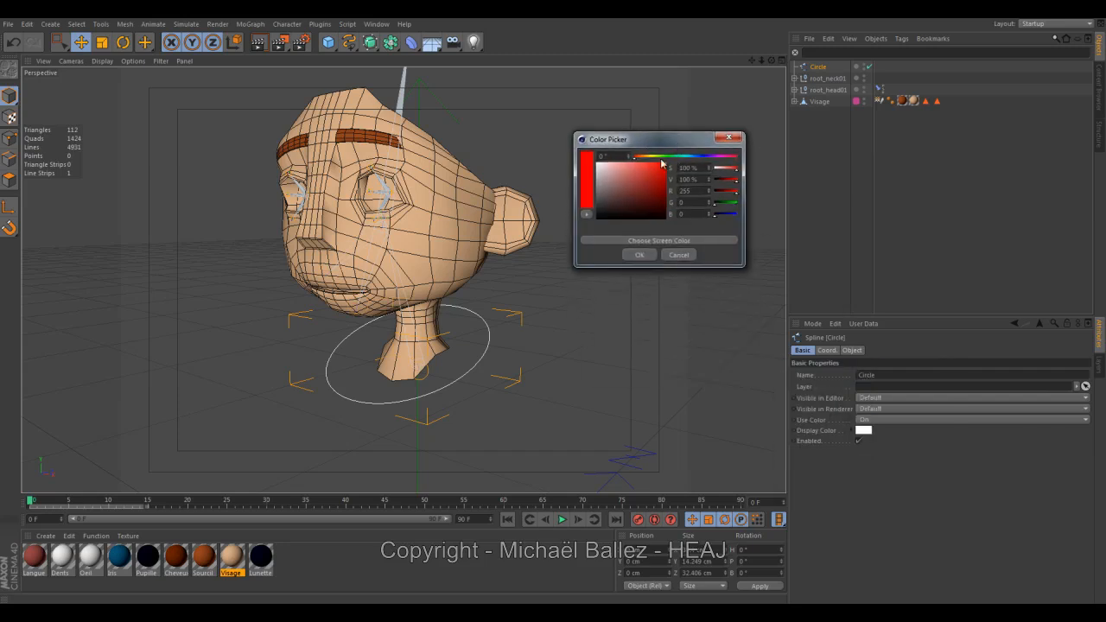
pyautogui.click(644, 256)
# Rename the red circle spline as control_neck01.
pyautogui.keyDown('alt'); pyautogui.moveTo(641, 261); pyautogui.dragTo(532, 329); pyautogui.keyUp('alt')
pyautogui.click(591, 299)
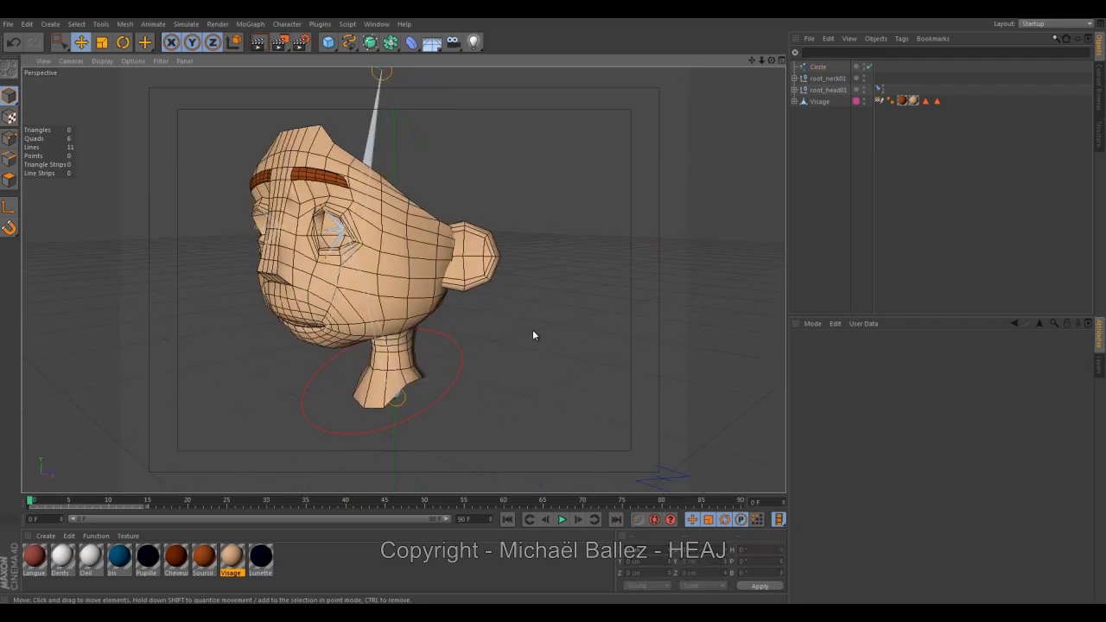
pyautogui.click(818, 67)
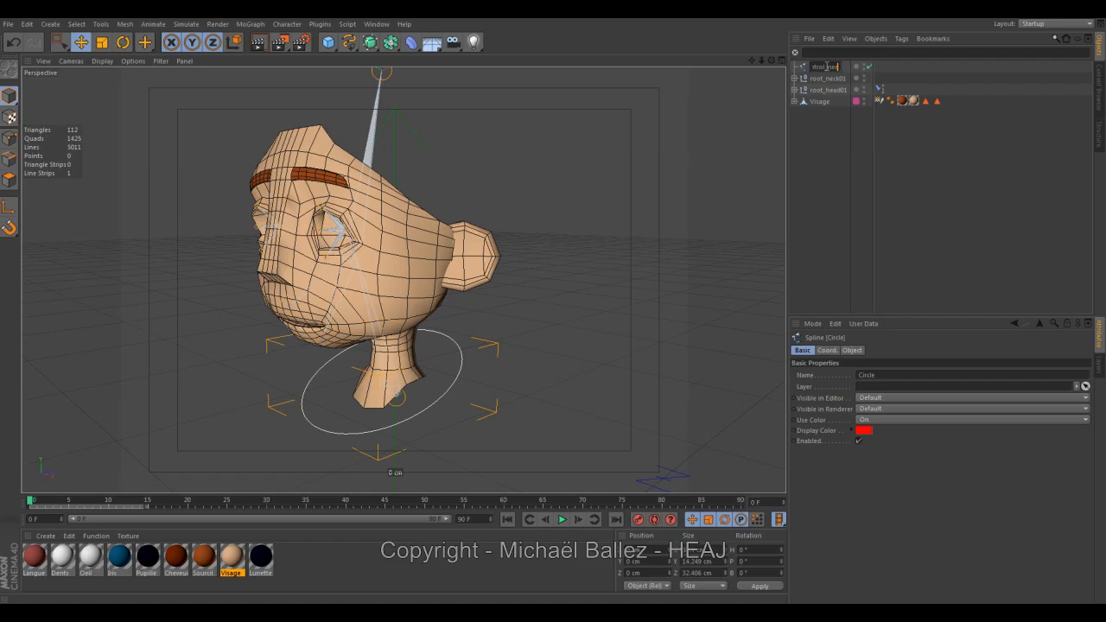
pyautogui.press('Return')
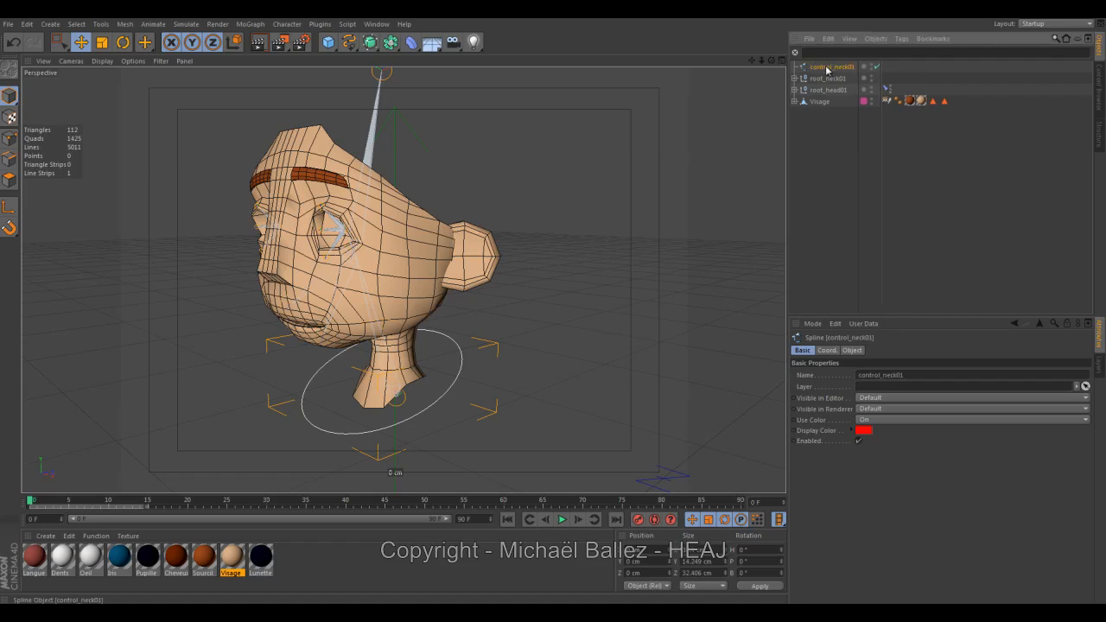
# Center the axis of the control_neck01 spline on its own points.
pyautogui.keyDown('alt'); pyautogui.moveTo(640, 257); pyautogui.dragTo(461, 348); pyautogui.keyUp('alt')
pyautogui.keyDown('alt'); pyautogui.moveTo(523, 370); pyautogui.dragTo(439, 338); pyautogui.keyUp('alt')
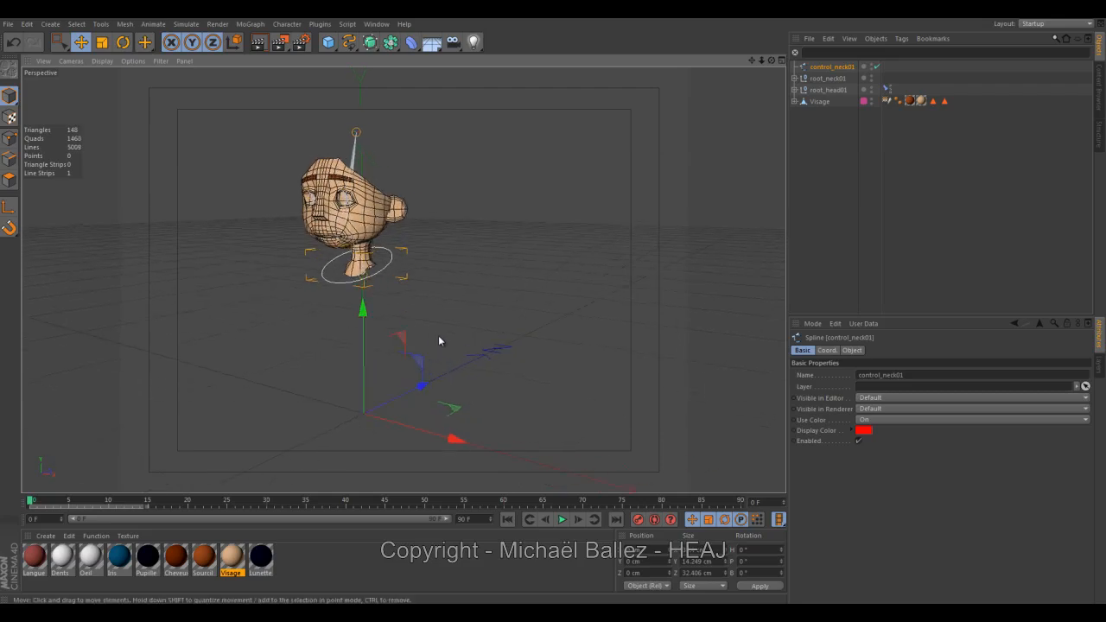
pyautogui.click(408, 302)
pyautogui.click(384, 267)
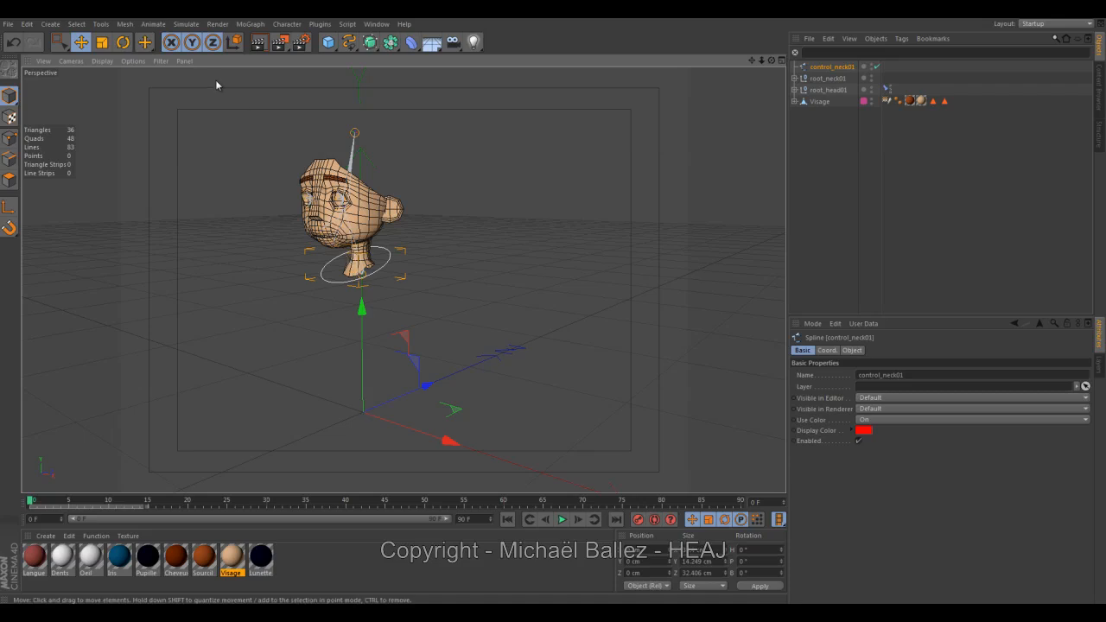
pyautogui.click(125, 25)
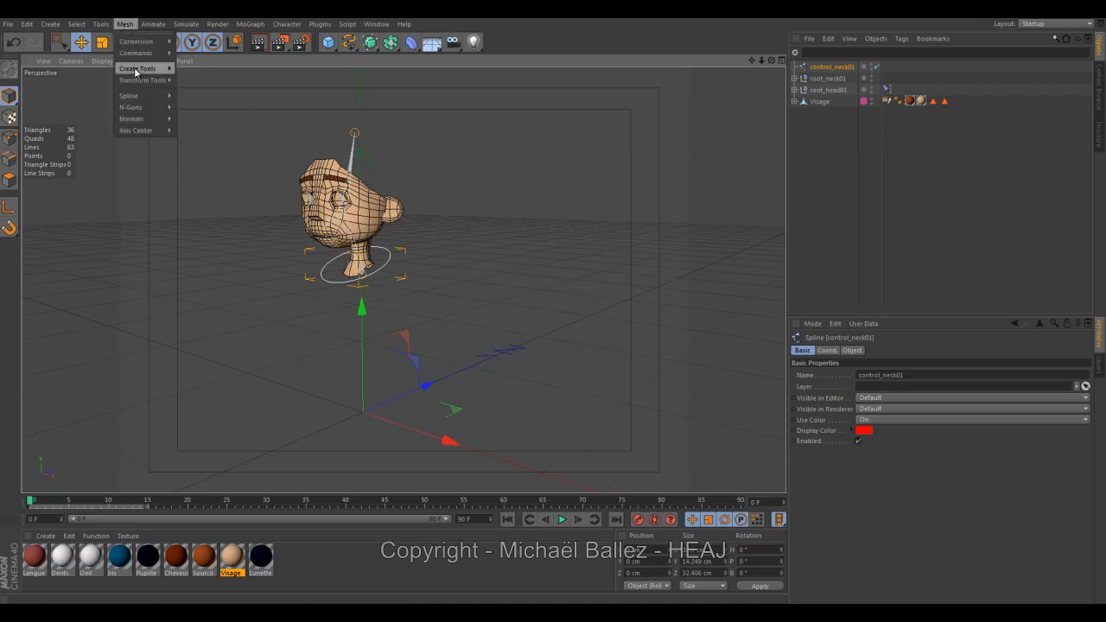
pyautogui.moveTo(138, 133)
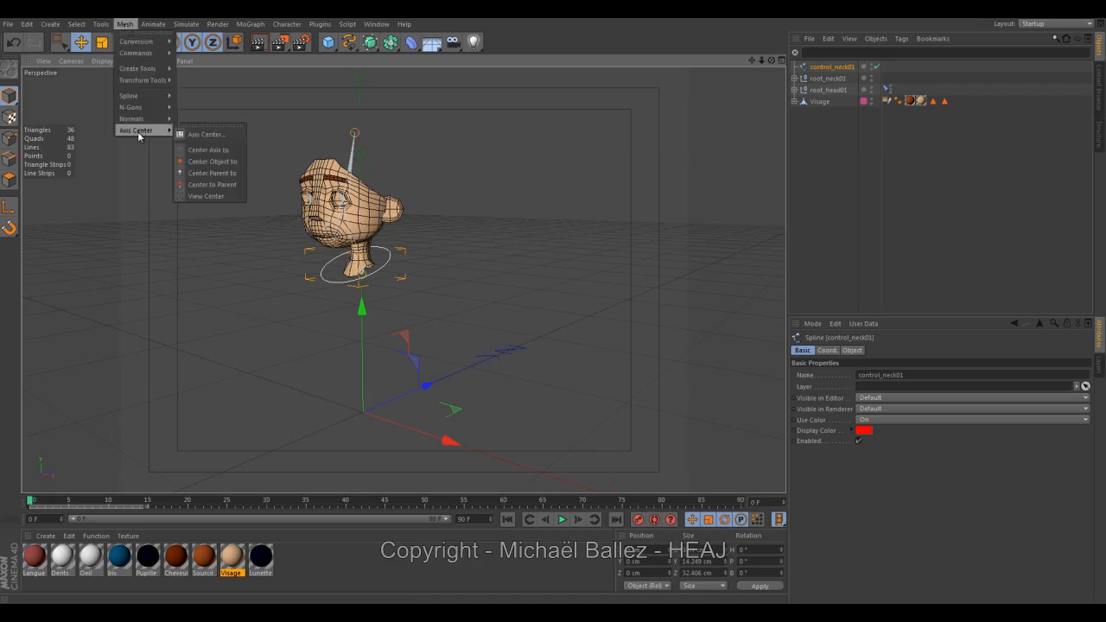
pyautogui.click(211, 154)
pyautogui.keyDown('alt'); pyautogui.moveTo(242, 302); pyautogui.dragTo(314, 344); pyautogui.keyUp('alt')
pyautogui.keyDown('alt'); pyautogui.moveTo(313, 343); pyautogui.dragTo(358, 308, button='right'); pyautogui.keyUp('alt')
pyautogui.keyDown('alt'); pyautogui.moveTo(357, 308); pyautogui.dragTo(358, 239); pyautogui.keyUp('alt')
pyautogui.keyDown('alt'); pyautogui.moveTo(357, 235); pyautogui.dragTo(312, 358, button='middle'); pyautogui.keyUp('alt')
pyautogui.click(343, 322)
pyautogui.click(342, 324)
pyautogui.keyDown('alt'); pyautogui.moveTo(303, 361); pyautogui.dragTo(280, 365); pyautogui.keyUp('alt')
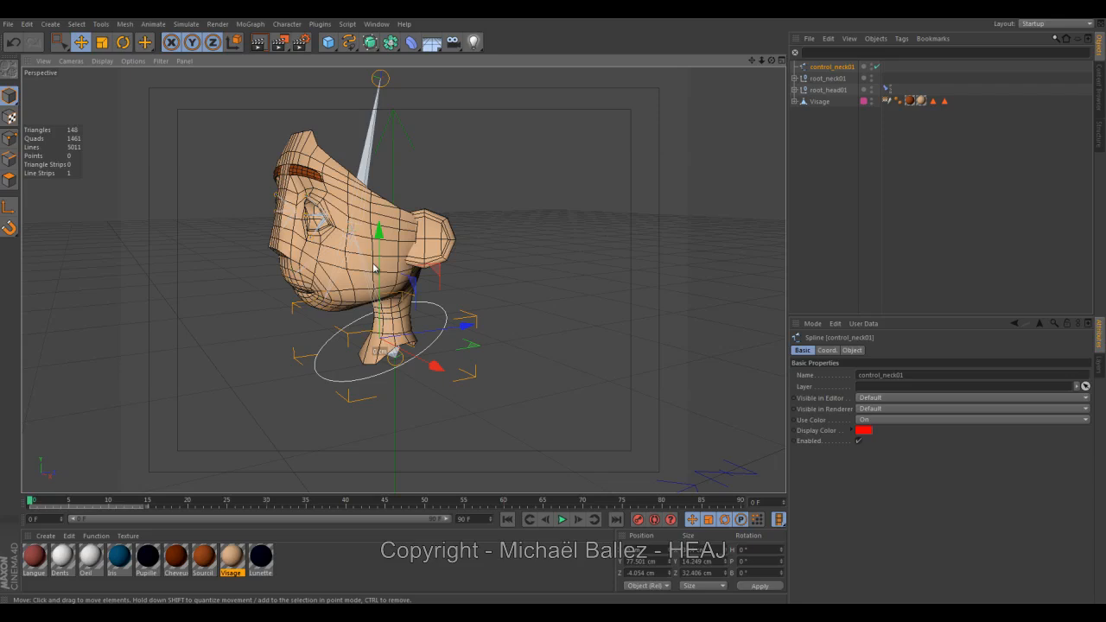
# Duplicate control_neck01 upward to about 111 cm in Y and rename the copy as control_head01.
pyautogui.keyDown('ctrl'); pyautogui.moveTo(382, 257); pyautogui.dragTo(391, 121); pyautogui.keyUp('ctrl')
pyautogui.doubleClick(834, 67)
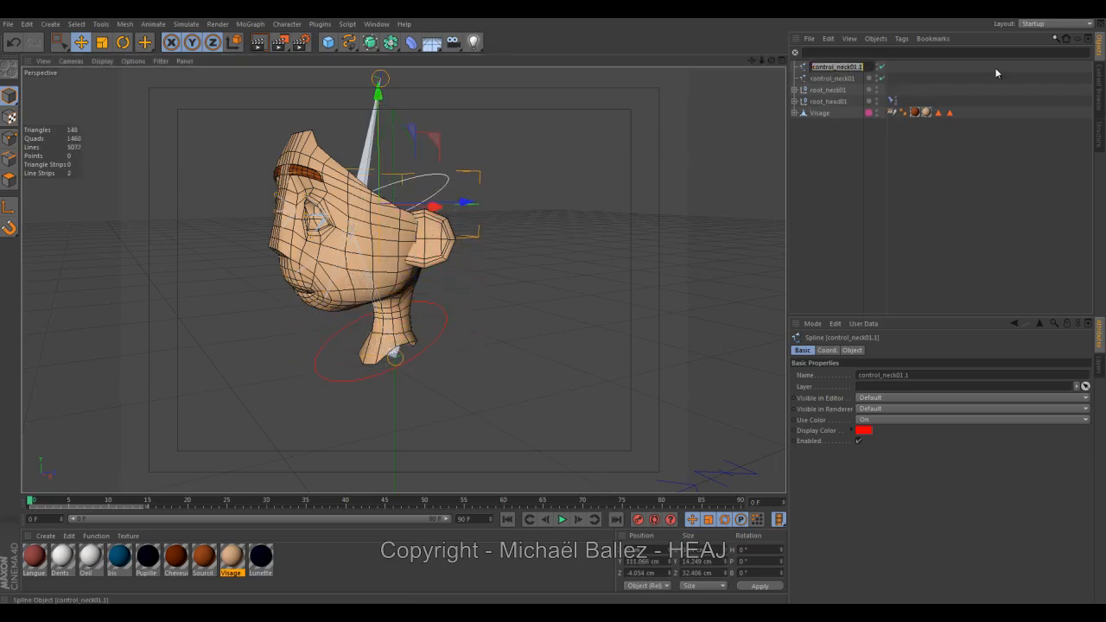
pyautogui.click(863, 67)
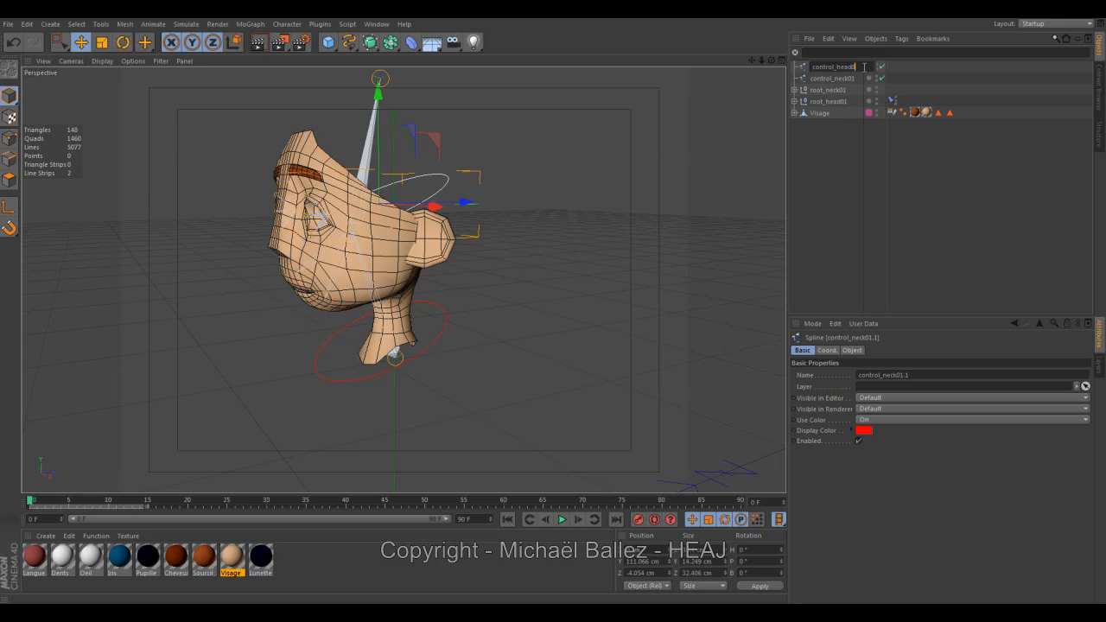
pyautogui.write('1')
pyautogui.press('Return')
# Tilt control_head01 by about -45° in pitch and enlarge it to about 27 cm in Y and 62 cm in Z.
pyautogui.moveTo(590, 221); pyautogui.dragTo(519, 244)
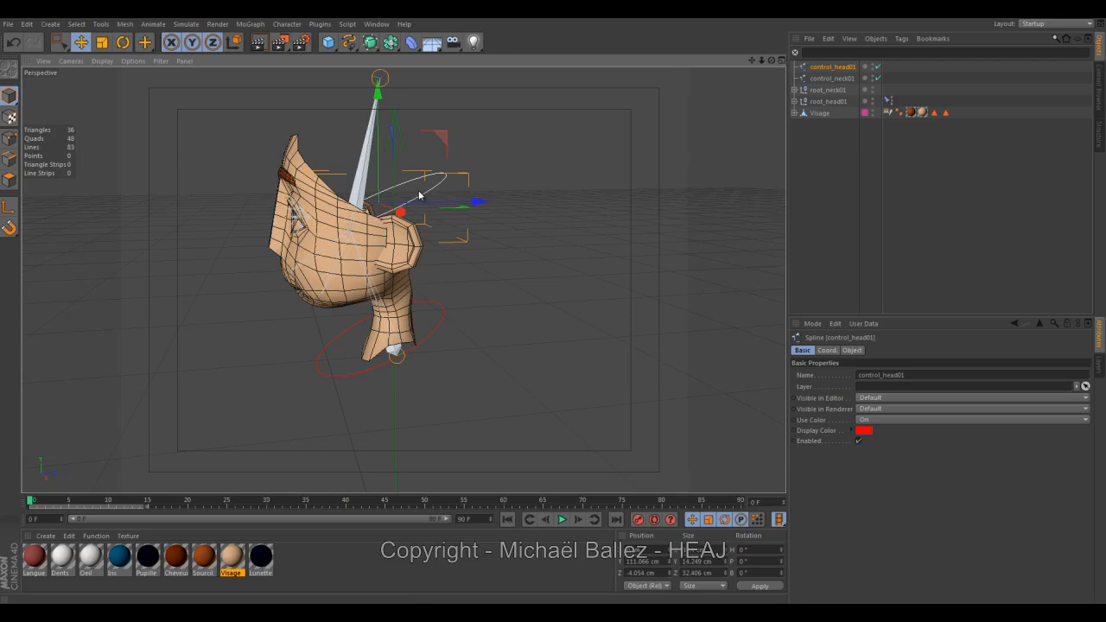
pyautogui.click(124, 43)
pyautogui.moveTo(421, 156); pyautogui.dragTo(454, 192)
pyautogui.click(102, 42)
pyautogui.moveTo(630, 206); pyautogui.dragTo(551, 306)
# Position control_head01 around the upper head at about 113 cm in Y and -11 cm in Z.
pyautogui.keyDown('alt'); pyautogui.moveTo(75, 321); pyautogui.dragTo(257, 251); pyautogui.keyUp('alt')
pyautogui.click(81, 42)
pyautogui.keyDown('alt'); pyautogui.moveTo(609, 320); pyautogui.dragTo(395, 159); pyautogui.keyUp('alt')
pyautogui.keyDown('alt'); pyautogui.moveTo(402, 279); pyautogui.dragTo(532, 225); pyautogui.keyUp('alt')
pyautogui.click(531, 225)
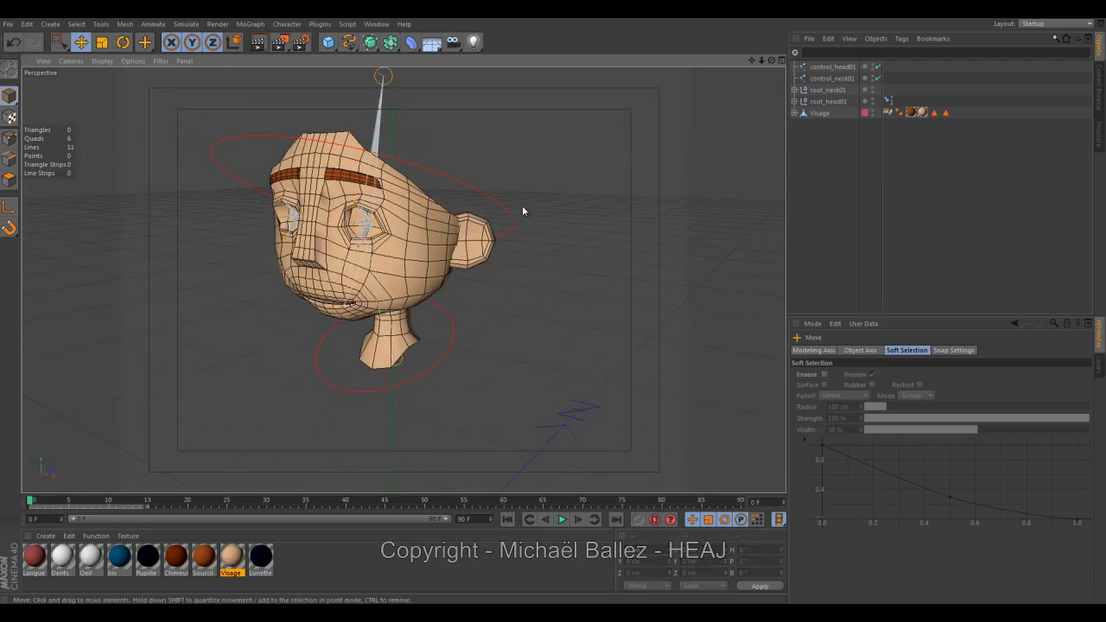
# Set the display color of control_head01 to blue (0, 21, 255).
pyautogui.click(506, 212)
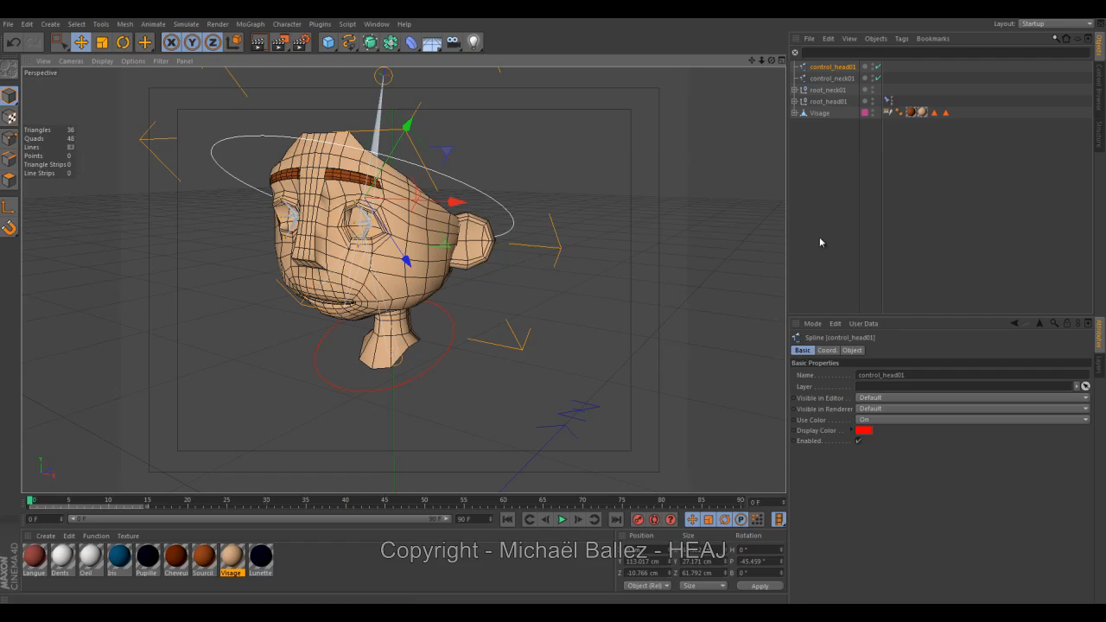
pyautogui.click(863, 431)
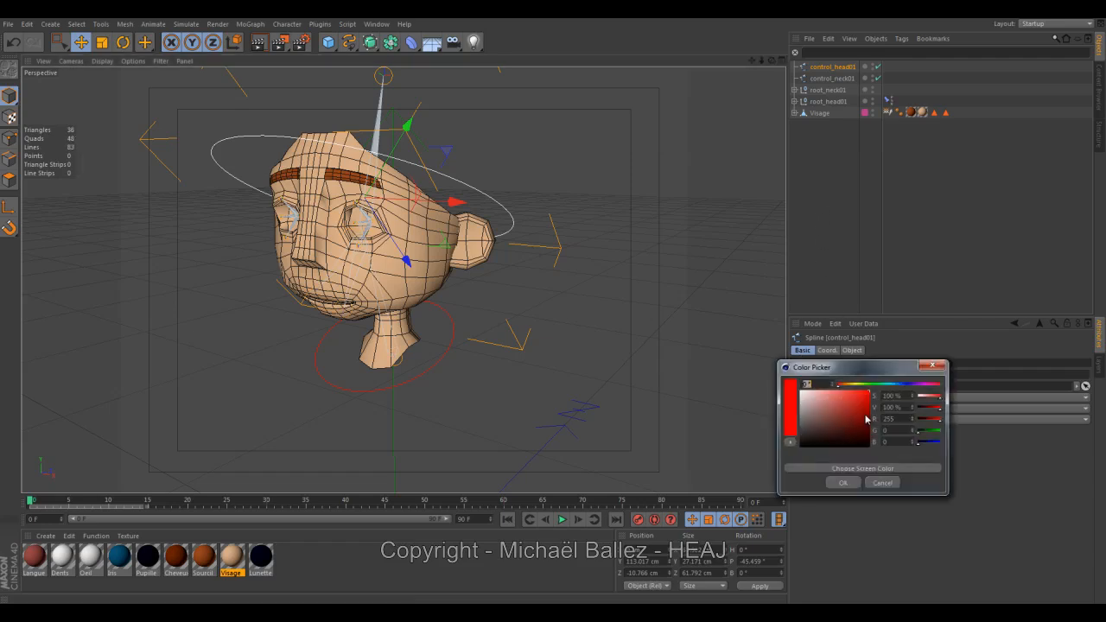
pyautogui.click(905, 385)
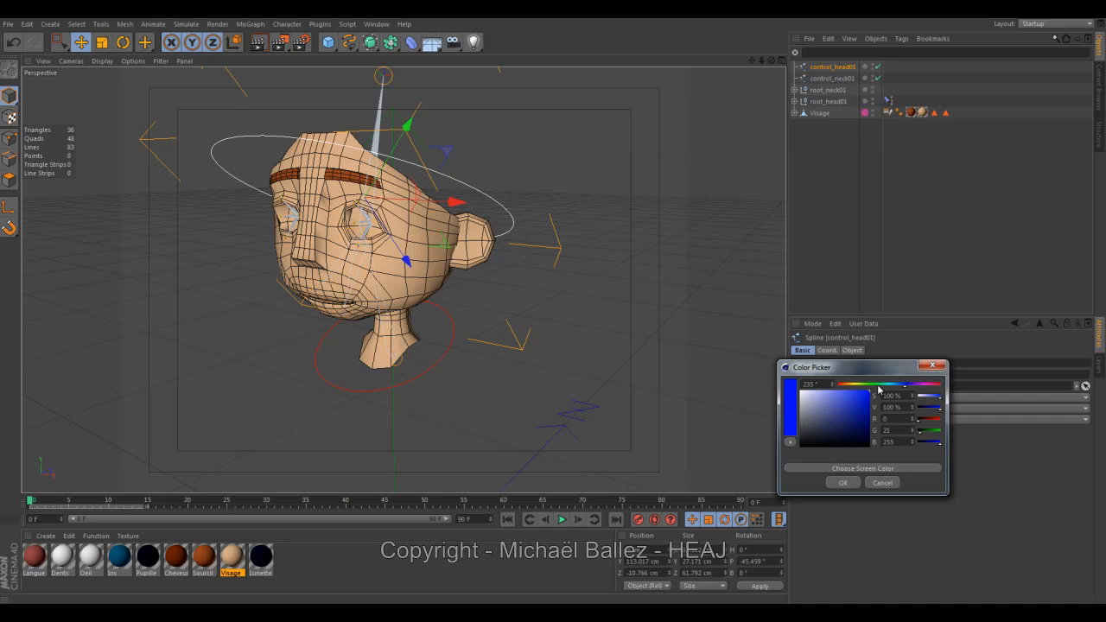
pyautogui.click(837, 483)
pyautogui.click(646, 382)
pyautogui.keyDown('alt'); pyautogui.moveTo(645, 382); pyautogui.dragTo(507, 344); pyautogui.keyUp('alt')
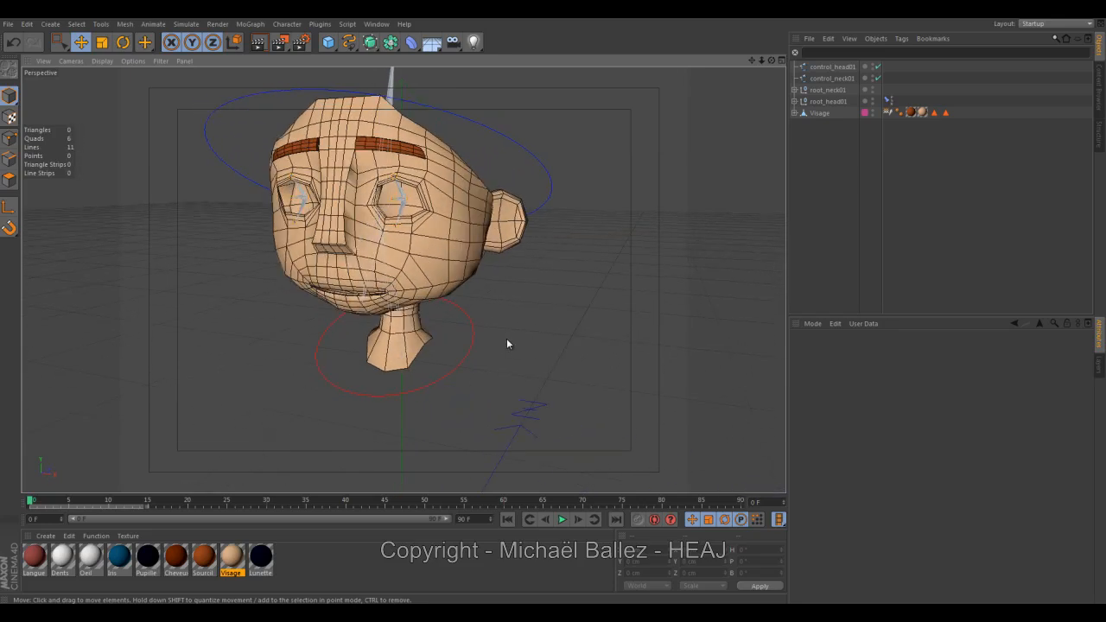
# Add a rectangle spline and make it editable.
pyautogui.click(349, 44)
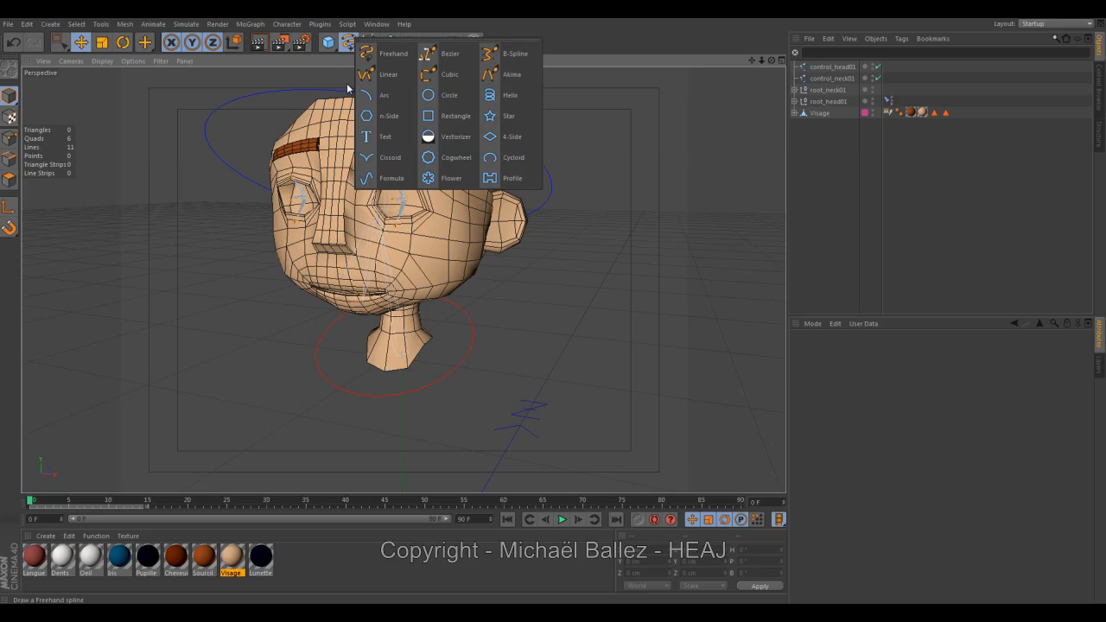
pyautogui.click(442, 119)
pyautogui.moveTo(515, 243)
pyautogui.keyDown('alt'); pyautogui.mouseDown(button='right')
pyautogui.moveTo(303, 272)
pyautogui.moveTo(450, 249)
pyautogui.mouseUp(button='right'); pyautogui.keyUp('alt')
pyautogui.keyDown('alt'); pyautogui.moveTo(513, 242); pyautogui.dragTo(386, 247, button='middle'); pyautogui.keyUp('alt')
pyautogui.keyDown('alt'); pyautogui.moveTo(386, 250); pyautogui.dragTo(464, 249); pyautogui.keyUp('alt')
pyautogui.click(9, 69)
# Scale all of the rectangle's points down to about 28 cm in point mode.
pyautogui.click(9, 139)
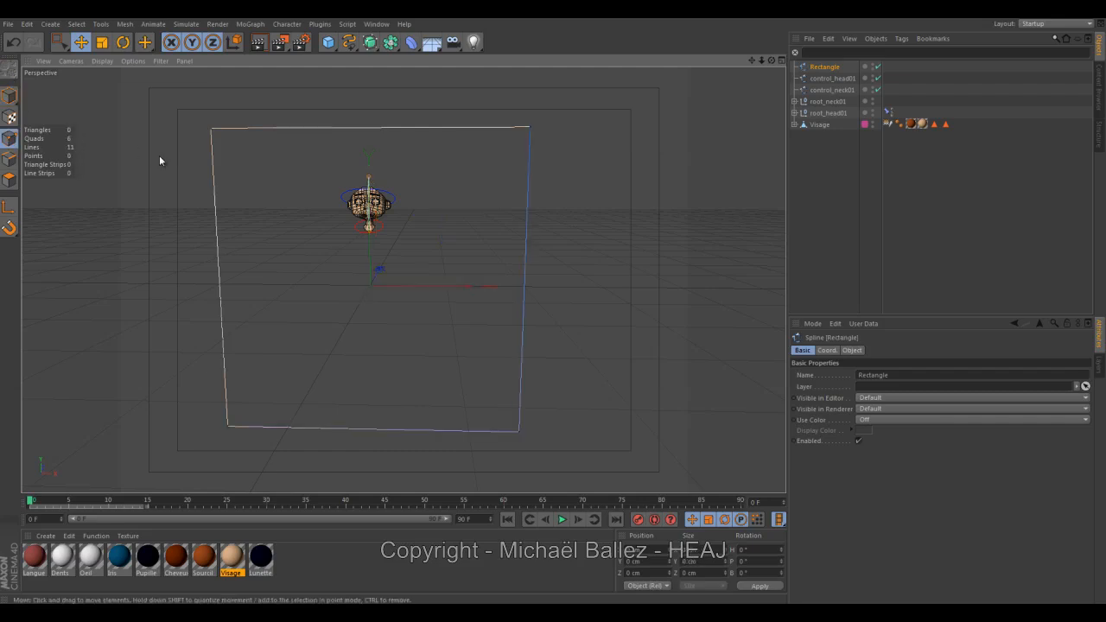
pyautogui.click(104, 43)
pyautogui.moveTo(159, 216); pyautogui.dragTo(551, 308)
# Raise the rectangle's points to head height, about 98 cm in Y.
pyautogui.click(79, 44)
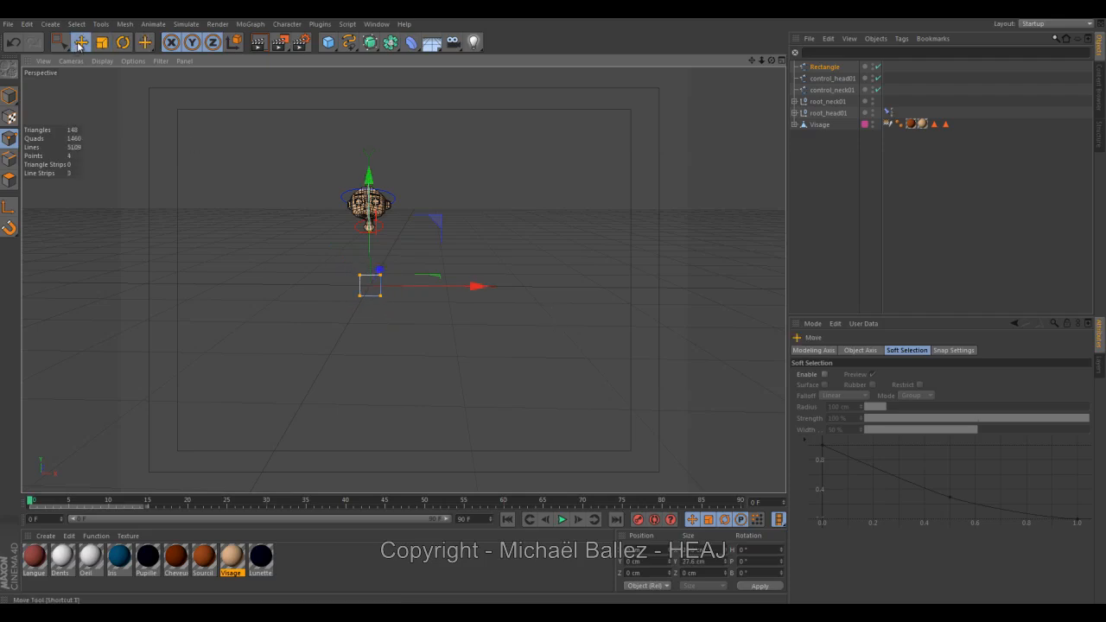
pyautogui.moveTo(370, 247); pyautogui.dragTo(369, 171)
pyautogui.keyDown('alt'); pyautogui.moveTo(406, 214); pyautogui.dragTo(310, 244); pyautogui.keyUp('alt')
pyautogui.keyDown('alt'); pyautogui.moveTo(309, 242); pyautogui.dragTo(412, 240, button='right'); pyautogui.keyUp('alt')
# Rotate the rectangle's points by about 108° around X so the shape lies tilted beneath the head.
pyautogui.keyDown('alt'); pyautogui.moveTo(454, 145); pyautogui.dragTo(393, 226, button='middle'); pyautogui.keyUp('alt')
pyautogui.keyDown('alt'); pyautogui.moveTo(399, 211); pyautogui.dragTo(494, 219, button='right'); pyautogui.keyUp('alt')
pyautogui.keyDown('alt'); pyautogui.moveTo(403, 280); pyautogui.dragTo(289, 163); pyautogui.keyUp('alt')
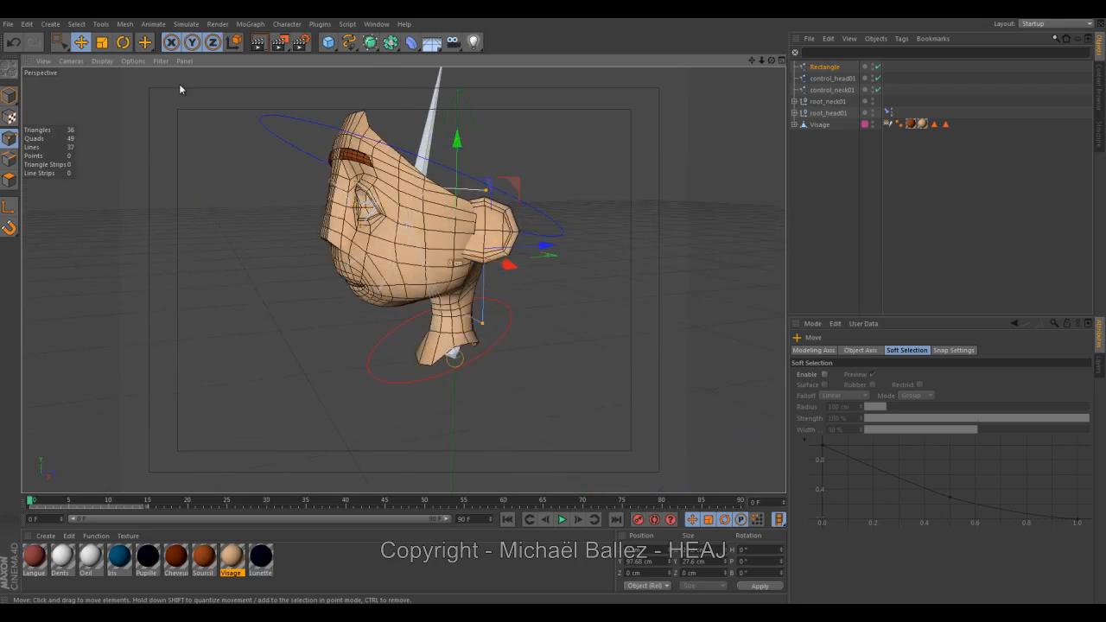
pyautogui.click(123, 43)
pyautogui.moveTo(416, 199); pyautogui.dragTo(360, 415)
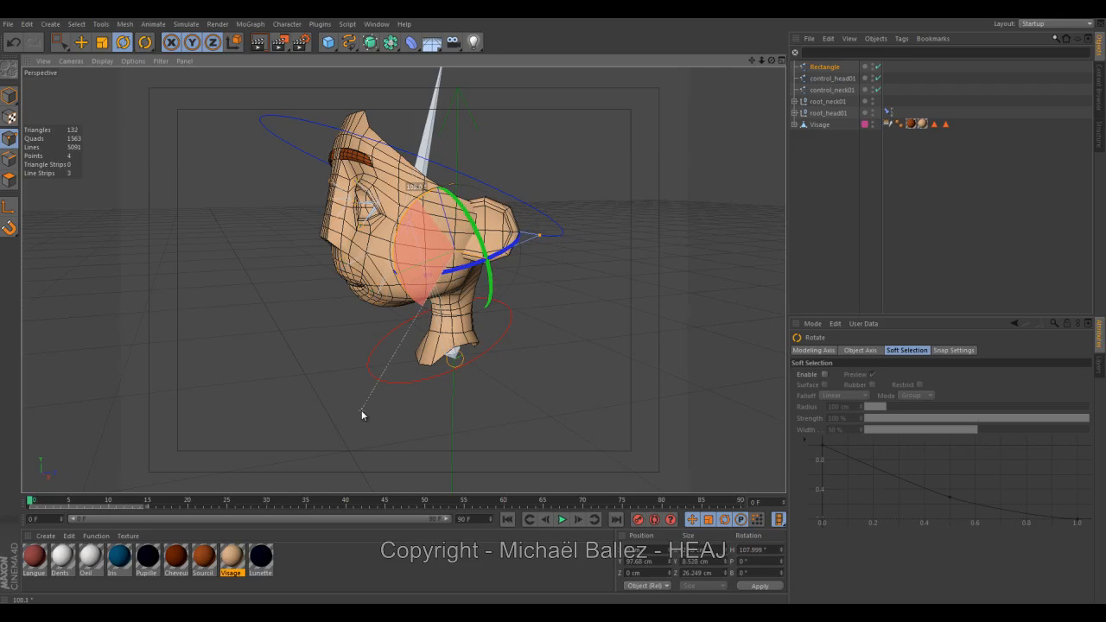
# Move the rectangle's points forward under the jaw to about 93 cm in Y and -16 cm in Z.
pyautogui.click(81, 43)
pyautogui.keyDown('alt'); pyautogui.moveTo(407, 299); pyautogui.dragTo(371, 295); pyautogui.keyUp('alt')
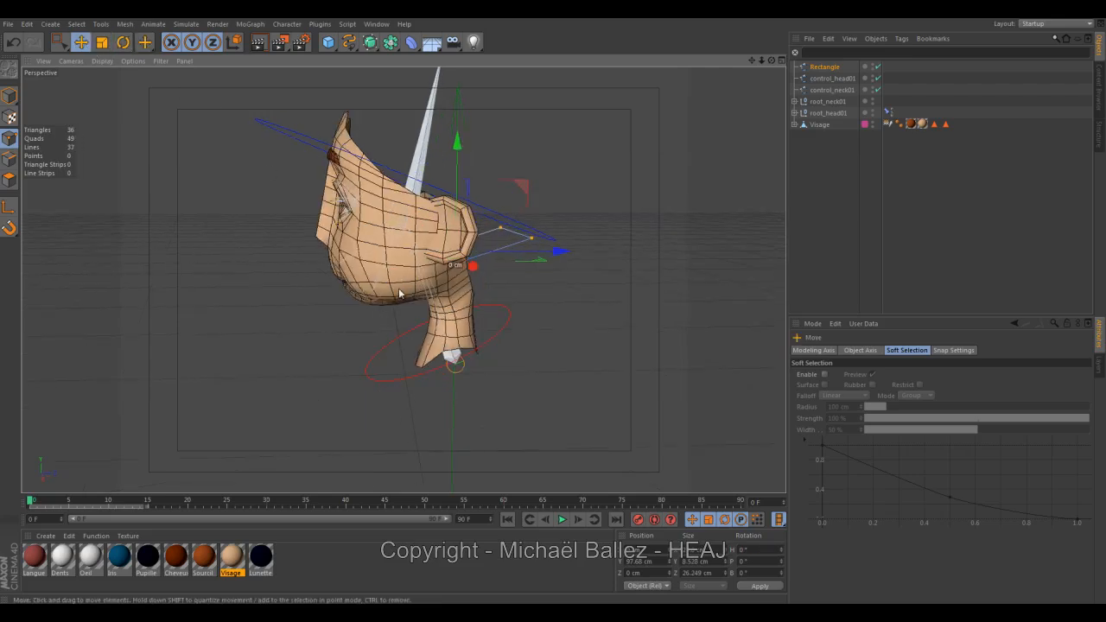
pyautogui.moveTo(544, 255); pyautogui.dragTo(384, 222)
pyautogui.keyDown('alt'); pyautogui.moveTo(402, 280); pyautogui.dragTo(605, 312); pyautogui.keyUp('alt')
pyautogui.scroll(3, 506, 327)
pyautogui.scroll(3, 425, 323)
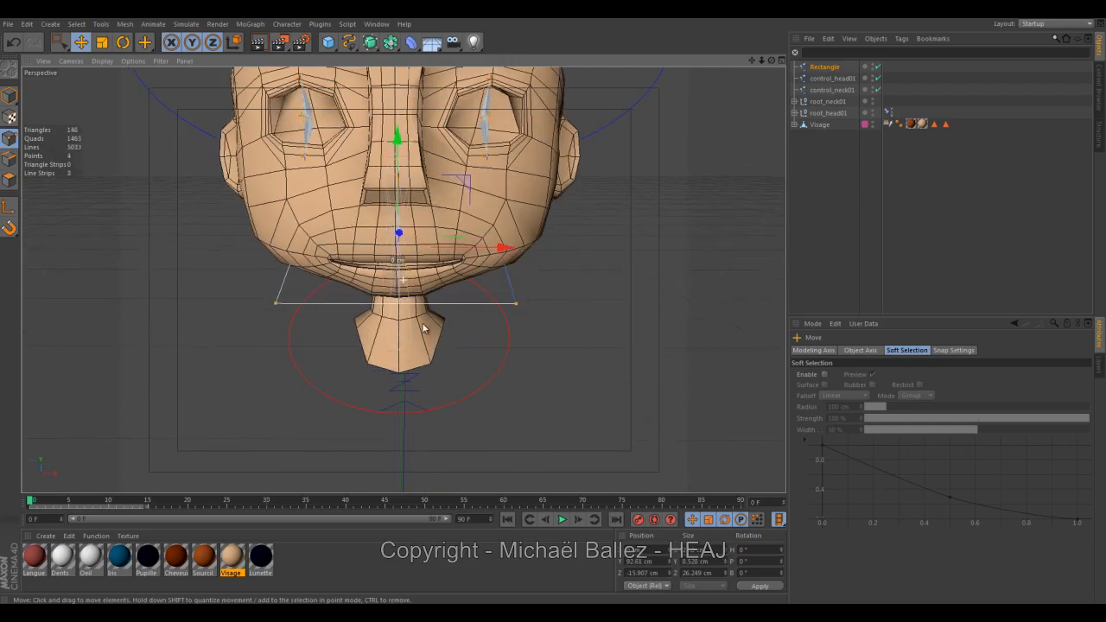
# Scale the rectangle's points along X and shift them back to about -13 cm in Z.
pyautogui.moveTo(487, 249); pyautogui.dragTo(487, 252)
pyautogui.press('t')
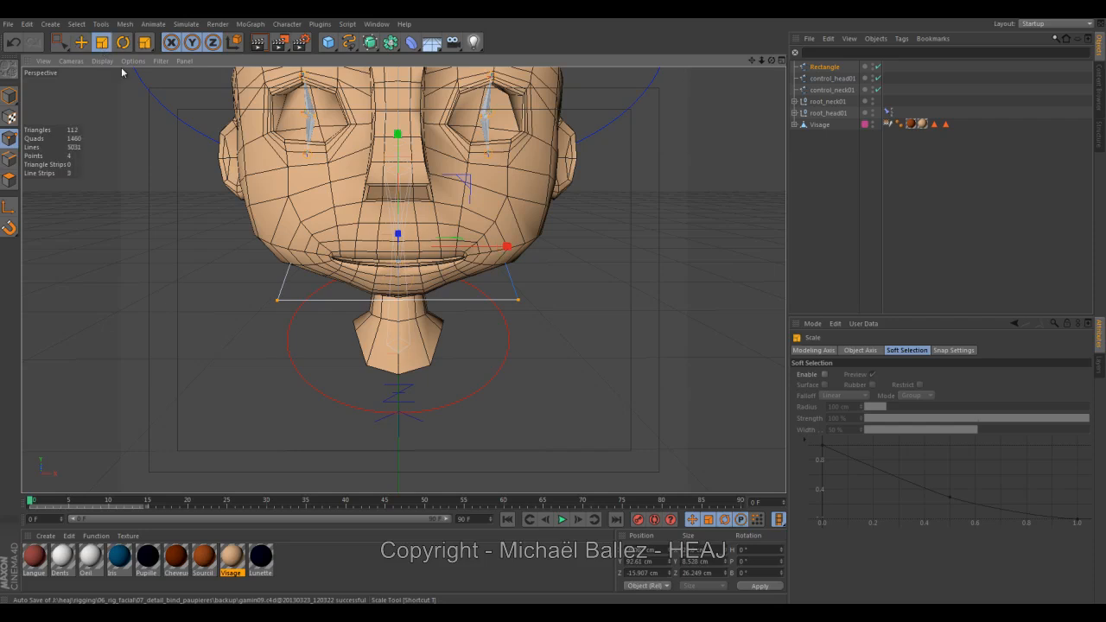
pyautogui.moveTo(506, 247); pyautogui.dragTo(745, 278)
pyautogui.click(82, 44)
pyautogui.keyDown('alt'); pyautogui.moveTo(136, 154); pyautogui.dragTo(164, 157); pyautogui.keyUp('alt')
pyautogui.moveTo(328, 244); pyautogui.dragTo(301, 243)
pyautogui.keyDown('alt'); pyautogui.moveTo(402, 279); pyautogui.dragTo(361, 281); pyautogui.keyUp('alt')
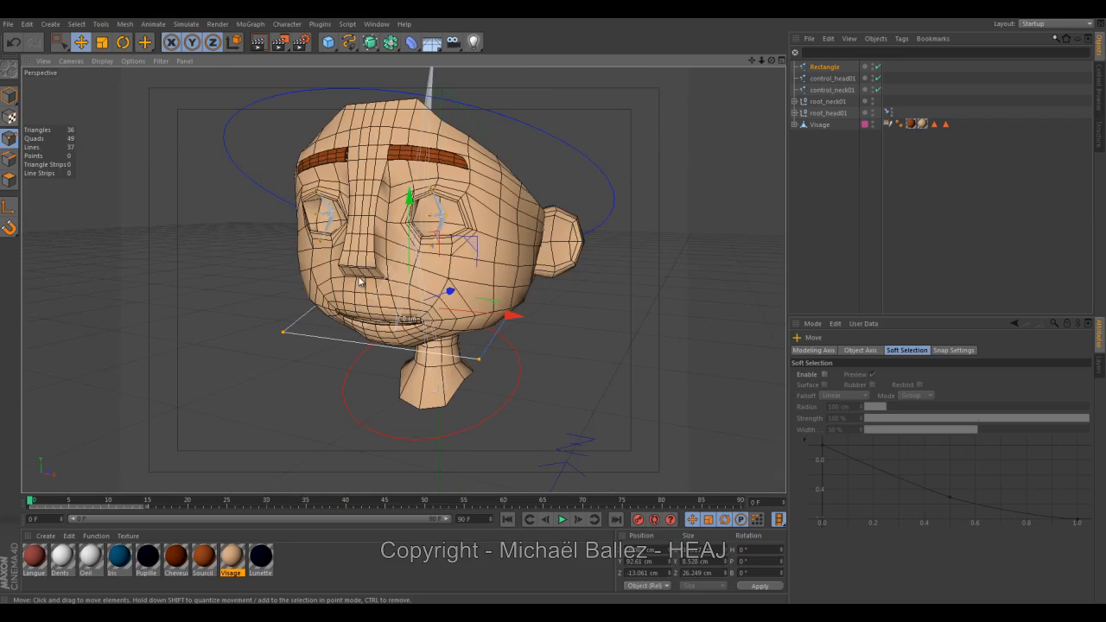
# Return to object-level editing and center the rectangle's axis on its points.
pyautogui.click(254, 256)
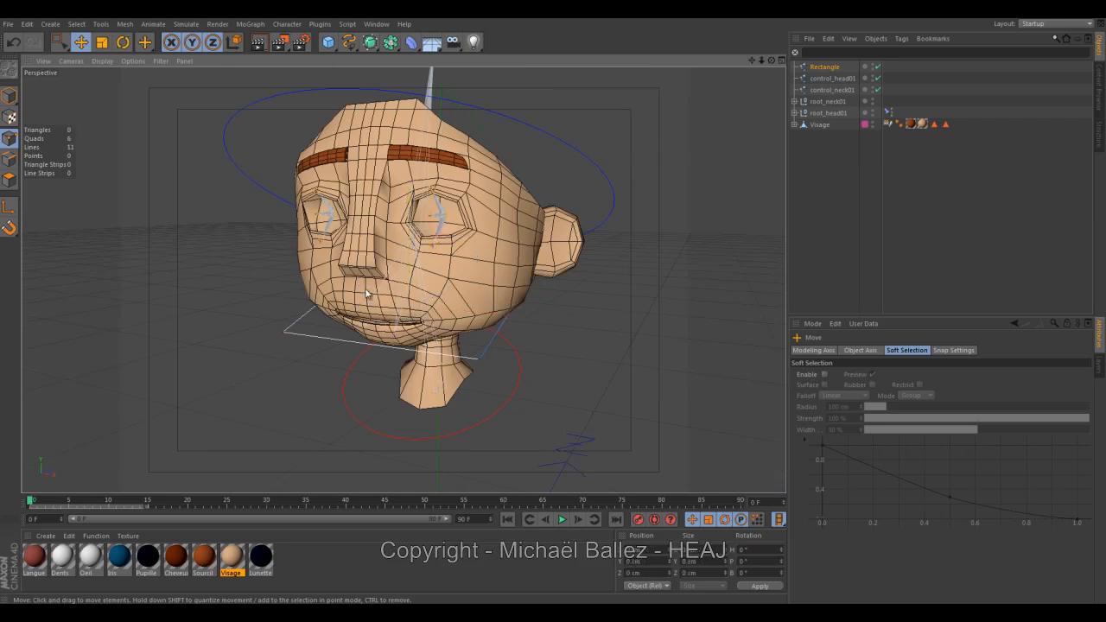
pyautogui.click(10, 97)
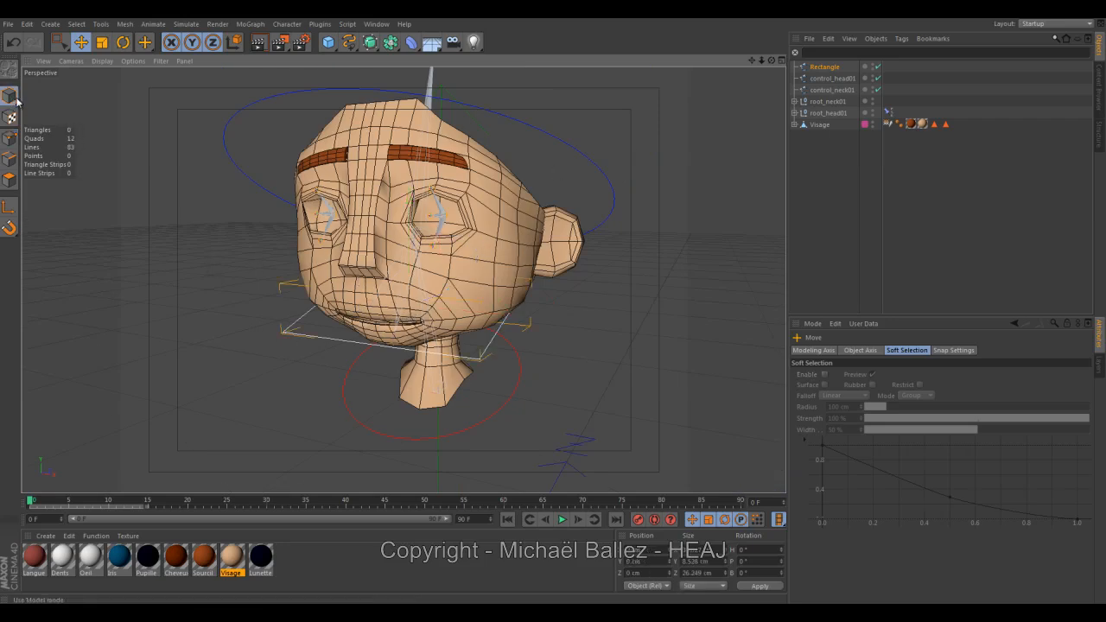
pyautogui.keyDown('alt'); pyautogui.moveTo(221, 263); pyautogui.dragTo(143, 248, button='right'); pyautogui.keyUp('alt')
pyautogui.keyDown('alt'); pyautogui.moveTo(200, 309); pyautogui.dragTo(215, 274, button='middle'); pyautogui.keyUp('alt')
pyautogui.keyDown('alt'); pyautogui.moveTo(215, 274); pyautogui.dragTo(253, 346, button='right'); pyautogui.keyUp('alt')
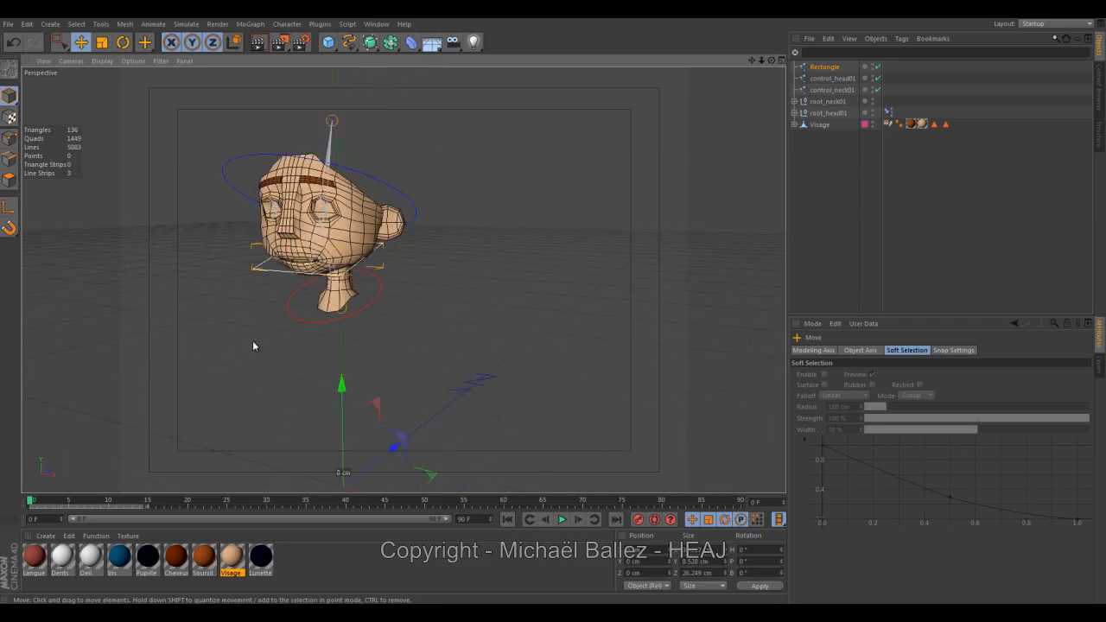
pyautogui.click(129, 25)
pyautogui.moveTo(165, 129)
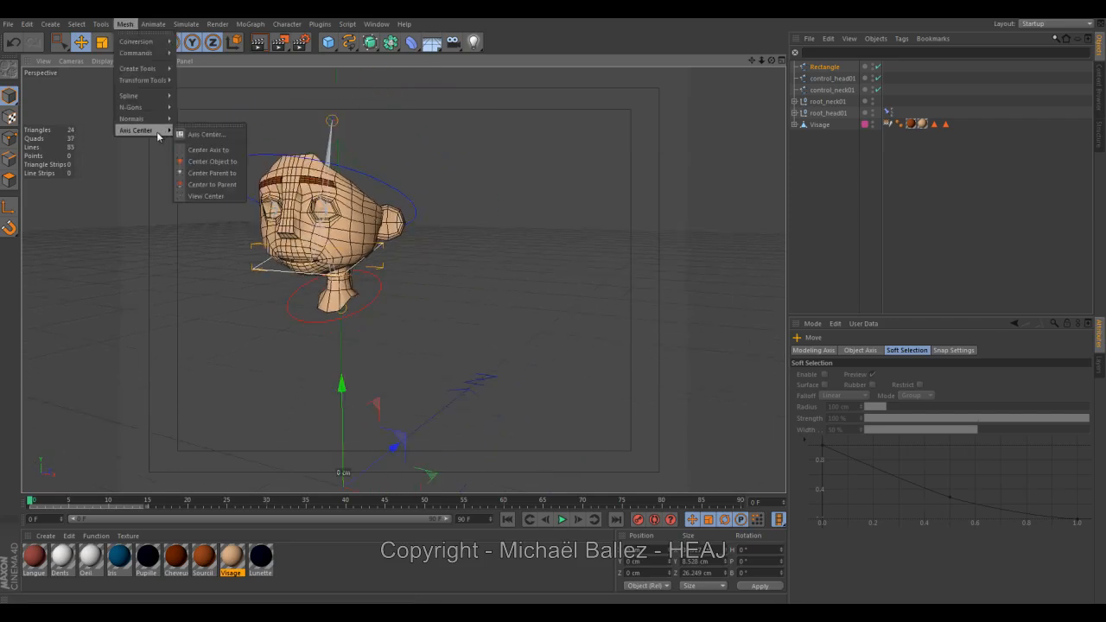
pyautogui.click(231, 151)
pyautogui.keyDown('alt'); pyautogui.moveTo(242, 167); pyautogui.dragTo(319, 204); pyautogui.keyUp('alt')
pyautogui.keyDown('alt'); pyautogui.moveTo(318, 204); pyautogui.dragTo(357, 224, button='right'); pyautogui.keyUp('alt')
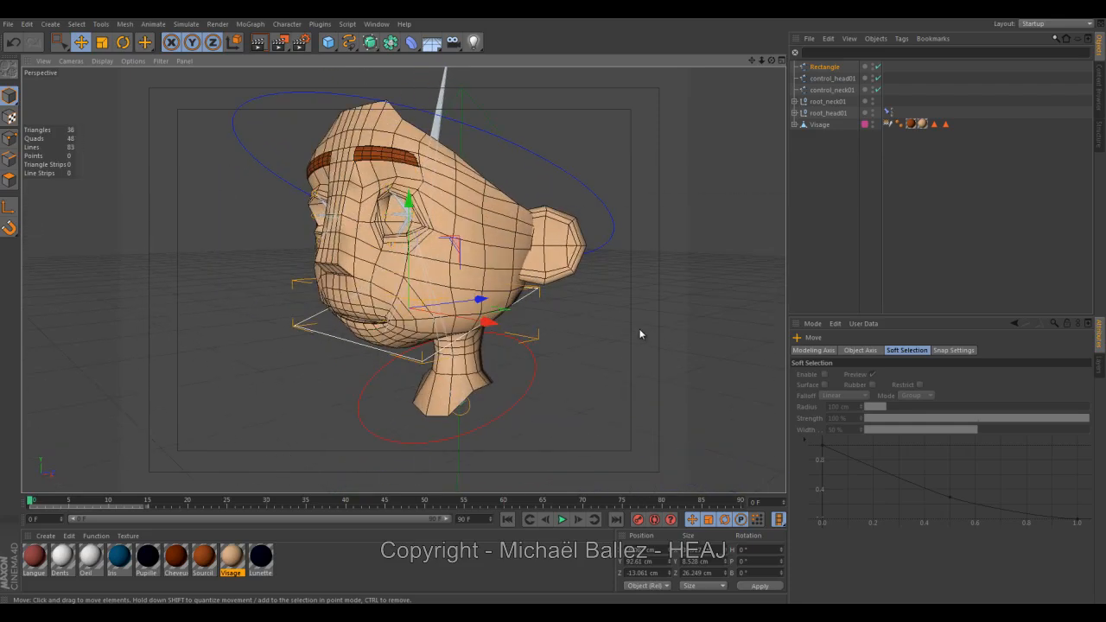
# Turn on the rectangle's display color and set it to orange-yellow (255, 195, 0).
pyautogui.click(825, 68)
pyautogui.click(803, 349)
pyautogui.click(870, 419)
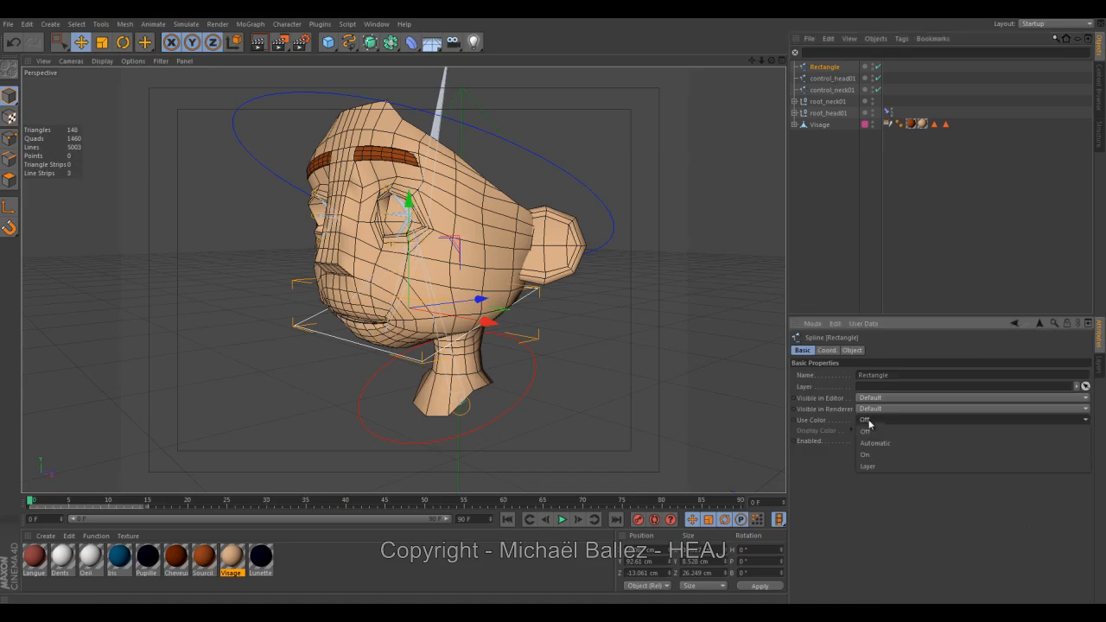
pyautogui.click(868, 450)
pyautogui.click(863, 431)
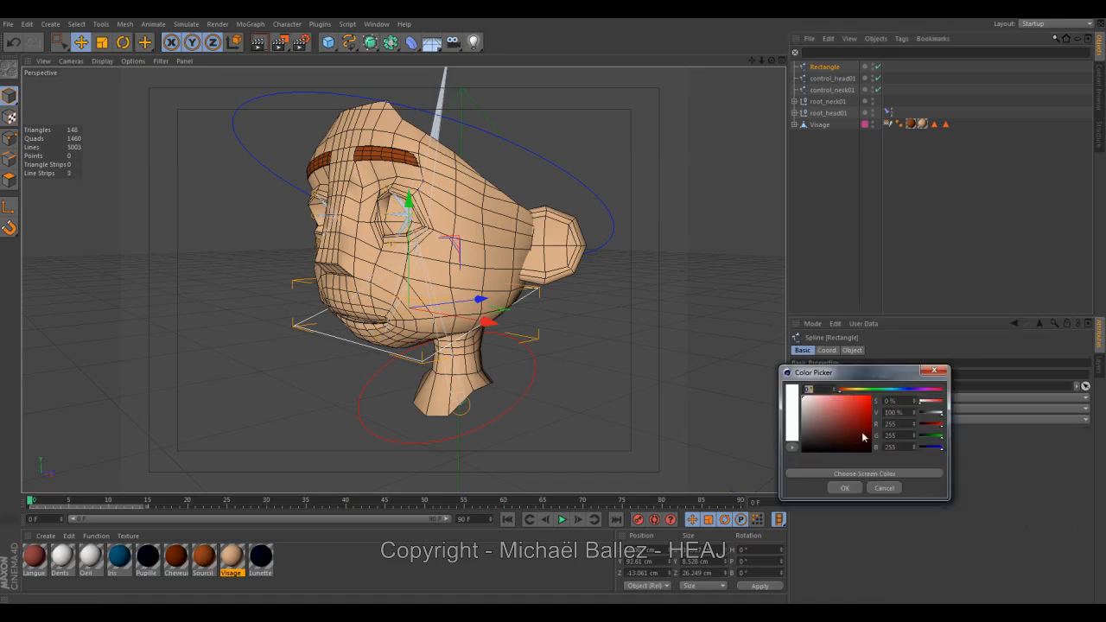
pyautogui.click(853, 390)
pyautogui.moveTo(864, 404); pyautogui.dragTo(872, 394)
pyautogui.click(853, 391)
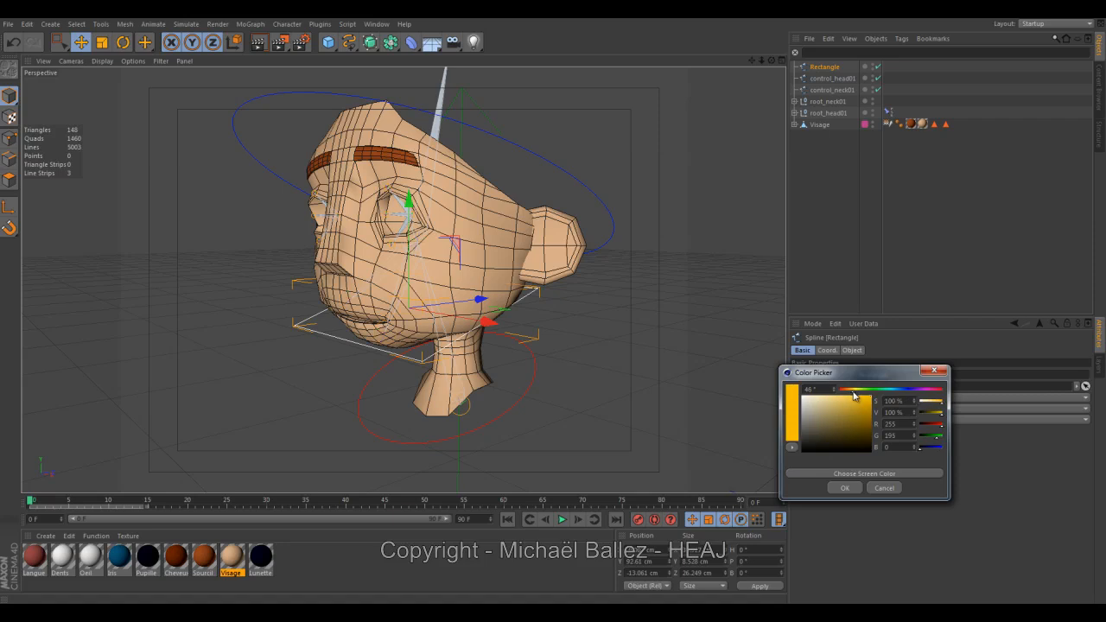
pyautogui.click(849, 488)
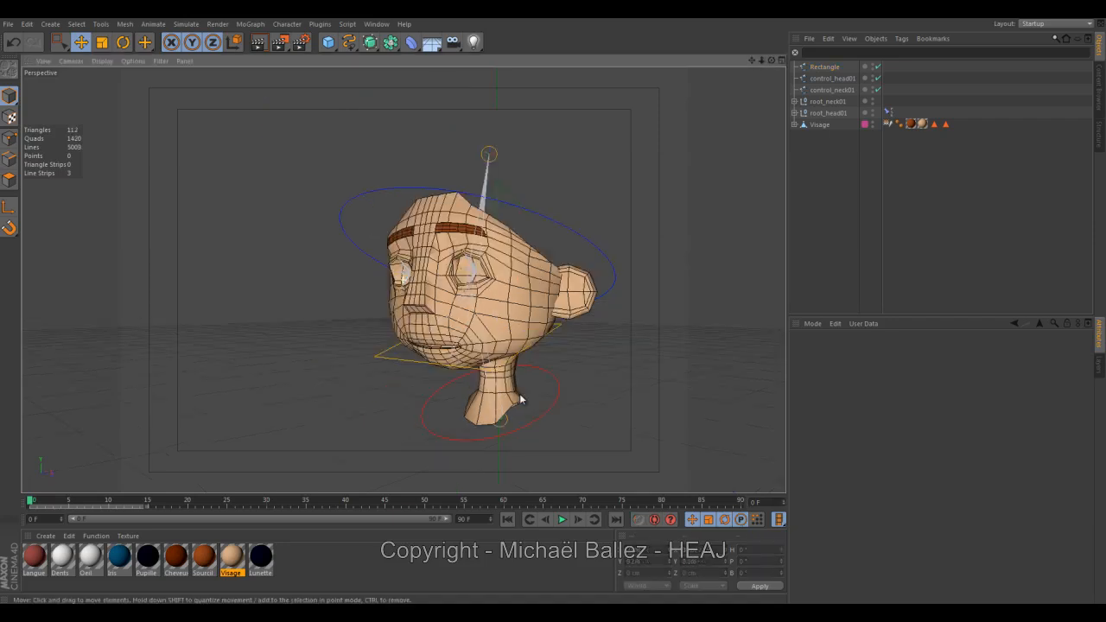
pyautogui.keyDown('alt'); pyautogui.moveTo(519, 393); pyautogui.dragTo(570, 369); pyautogui.keyUp('alt')
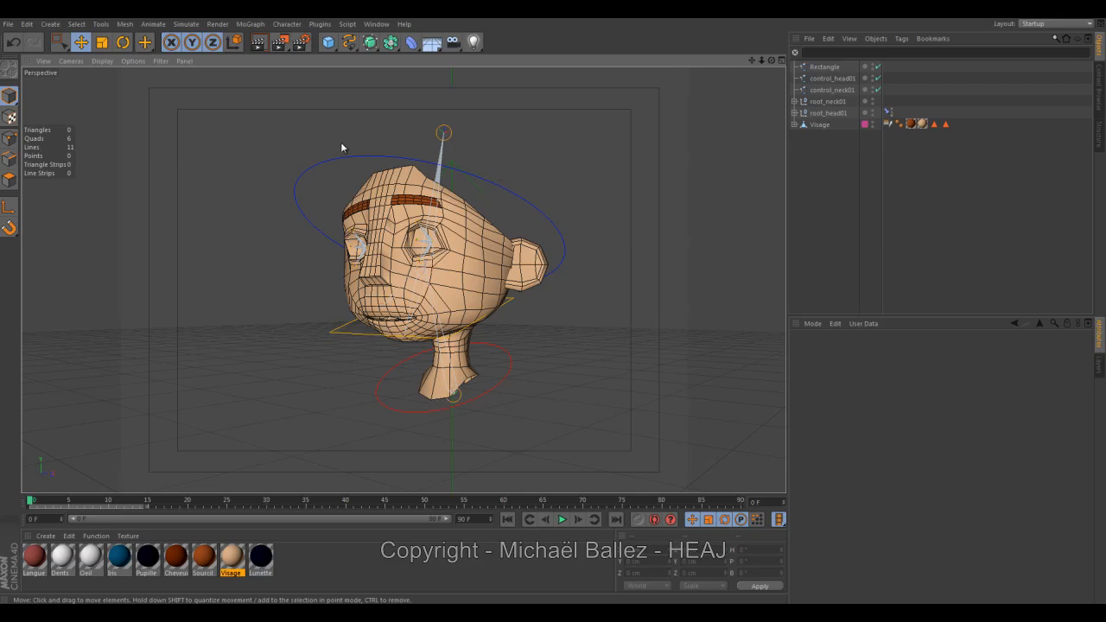
pyautogui.moveTo(364, 342)
pyautogui.keyDown('alt'); pyautogui.mouseDown()
pyautogui.moveTo(336, 350)
pyautogui.moveTo(418, 348)
pyautogui.moveTo(353, 349)
pyautogui.mouseUp(); pyautogui.keyUp('alt')
pyautogui.click(357, 335)
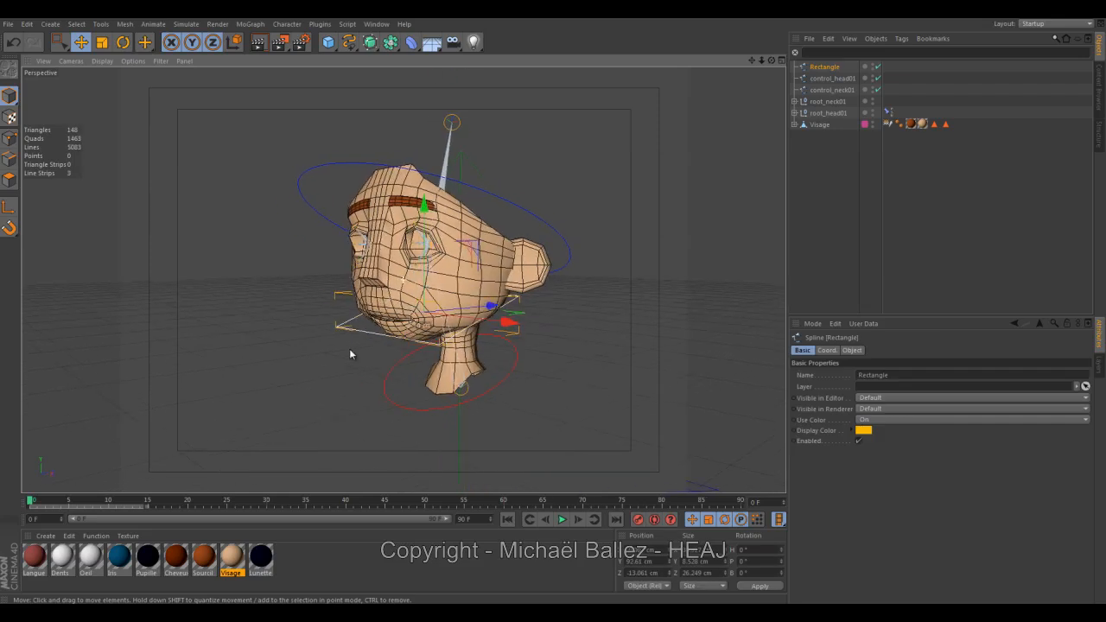
pyautogui.click(346, 352)
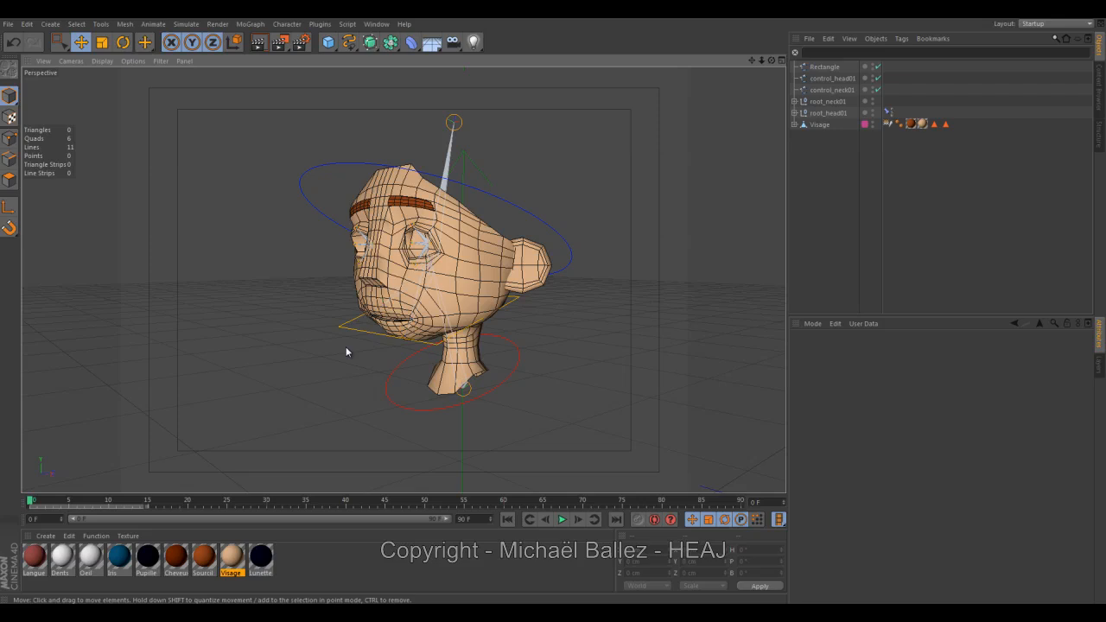
# Rename the rectangle spline as control_jaw01.
pyautogui.click(824, 67)
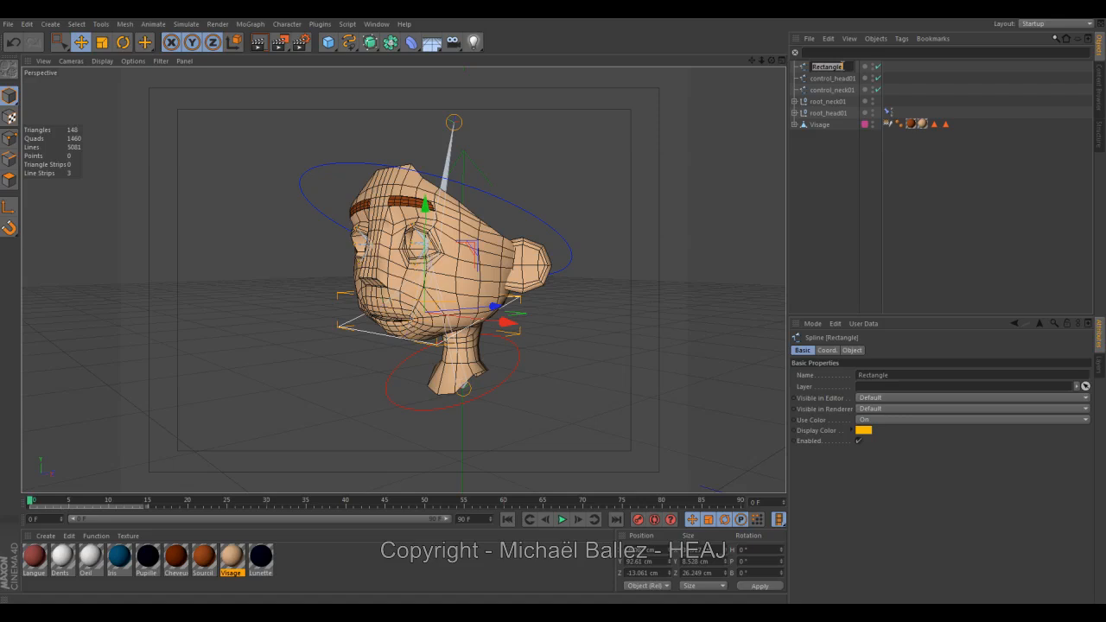
pyautogui.write('control_jaw01')
pyautogui.press('Return')
pyautogui.click(612, 143)
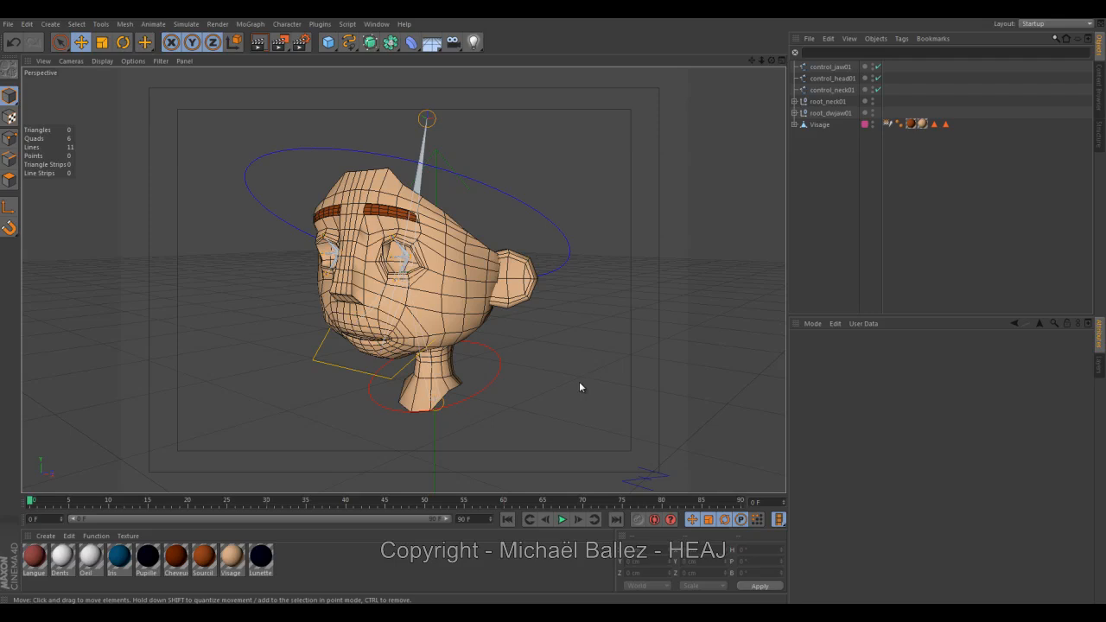
# Enable 3D snapping with axis snapping and place the snapping palette beside the head model.
pyautogui.moveTo(573, 369); pyautogui.dragTo(456, 346)
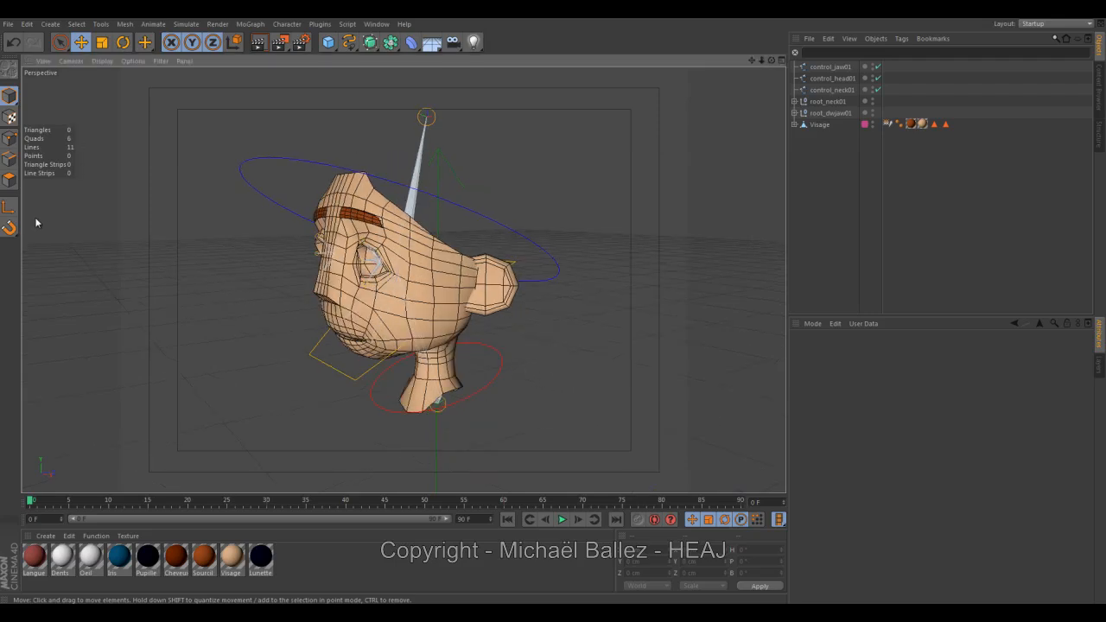
pyautogui.moveTo(186, 300); pyautogui.dragTo(283, 295)
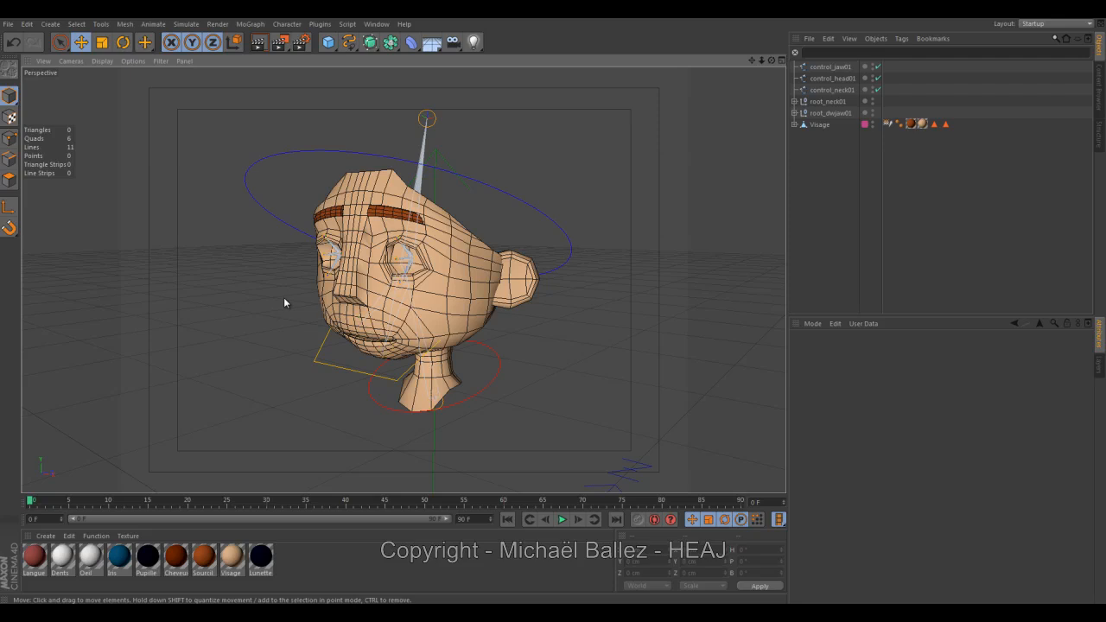
pyautogui.press('p')
pyautogui.click(460, 313)
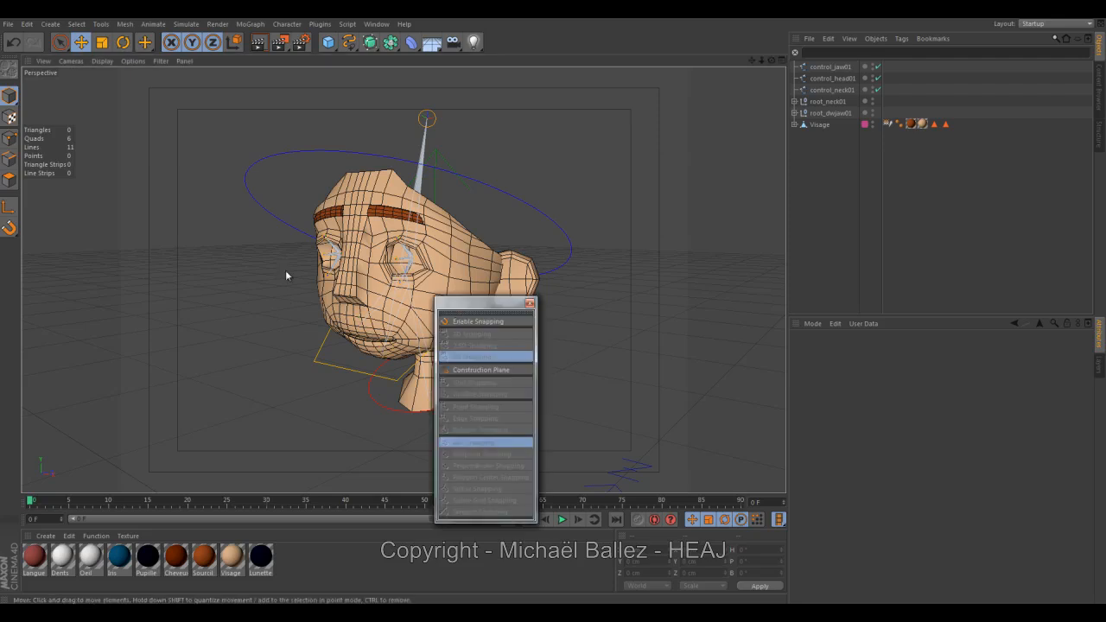
pyautogui.moveTo(434, 304); pyautogui.dragTo(112, 190)
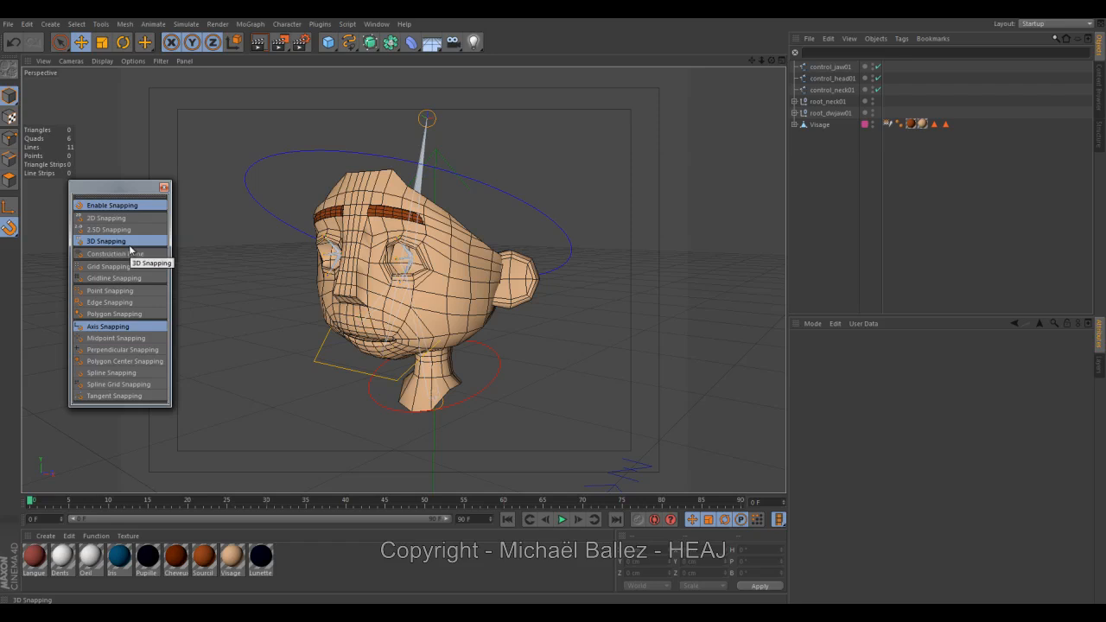
# Snap the neck controller's axis onto the neck root joint at the base of the neck.
pyautogui.keyDown('alt'); pyautogui.moveTo(404, 378); pyautogui.dragTo(425, 362); pyautogui.keyUp('alt')
pyautogui.keyDown('alt'); pyautogui.moveTo(447, 355); pyautogui.dragTo(459, 357, button='right'); pyautogui.keyUp('alt')
pyautogui.keyDown('alt'); pyautogui.moveTo(459, 357); pyautogui.dragTo(392, 364); pyautogui.keyUp('alt')
pyautogui.click(415, 384)
pyautogui.keyDown('alt'); pyautogui.moveTo(468, 349); pyautogui.dragTo(429, 262, button='middle'); pyautogui.keyUp('alt')
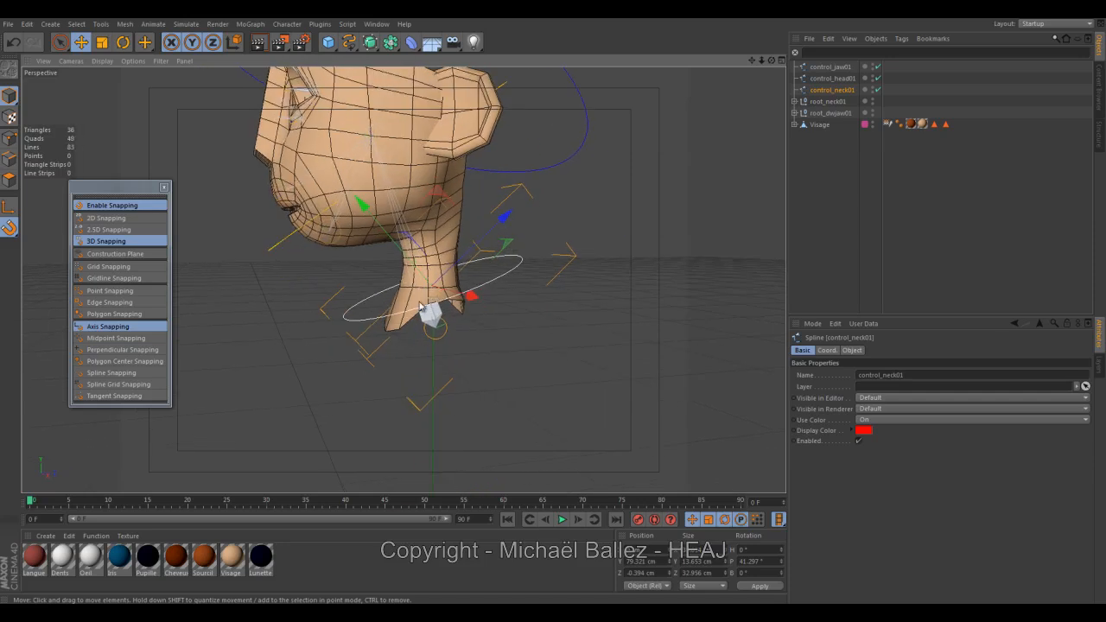
pyautogui.keyDown('alt'); pyautogui.moveTo(429, 261); pyautogui.dragTo(481, 303, button='right'); pyautogui.keyUp('alt')
pyautogui.keyDown('alt'); pyautogui.moveTo(481, 304); pyautogui.dragTo(445, 270); pyautogui.keyUp('alt')
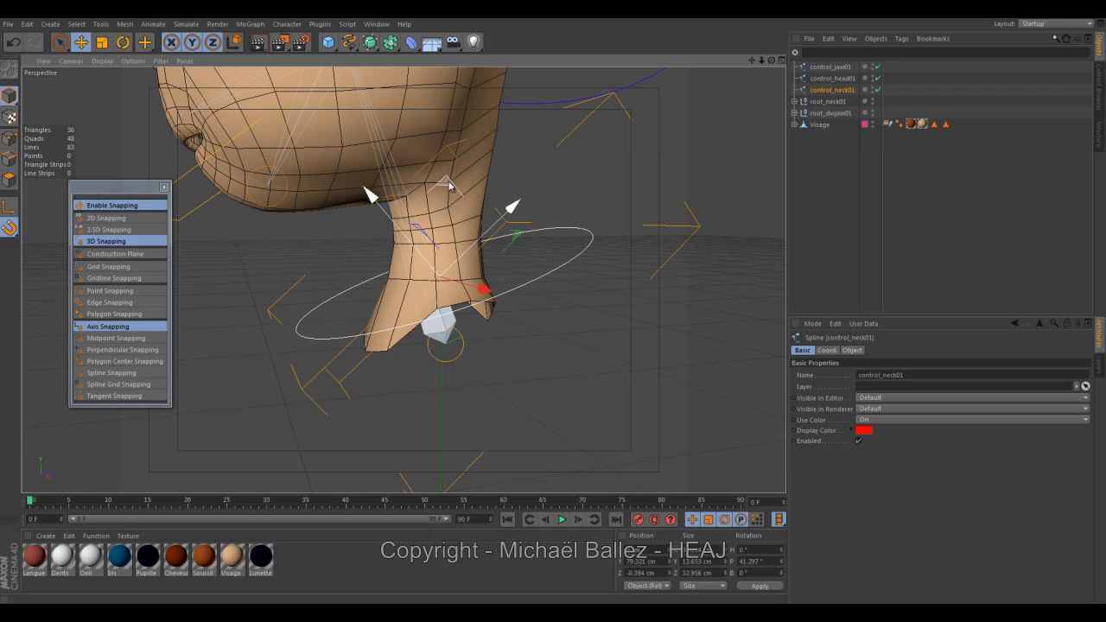
pyautogui.moveTo(448, 183); pyautogui.dragTo(453, 253)
pyautogui.hotkey('ctrl', 'z')
pyautogui.moveTo(459, 330)
pyautogui.keyDown('alt'); pyautogui.mouseDown()
pyautogui.moveTo(469, 349)
pyautogui.moveTo(443, 333)
pyautogui.mouseUp(); pyautogui.keyUp('alt')
pyautogui.keyDown('alt'); pyautogui.moveTo(442, 333); pyautogui.dragTo(399, 339, button='right'); pyautogui.keyUp('alt')
pyautogui.keyDown('alt'); pyautogui.moveTo(398, 339); pyautogui.dragTo(364, 334); pyautogui.keyUp('alt')
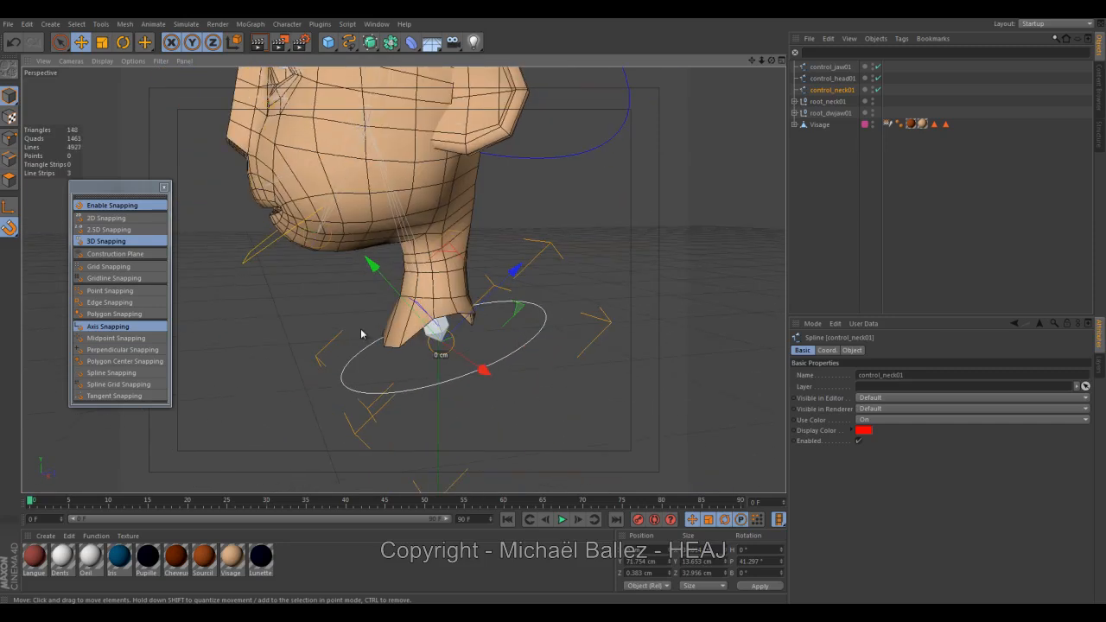
# Rectangle-select all points of the neck controller and shift them up around the neck, leaving its axis on the joint.
pyautogui.click(10, 138)
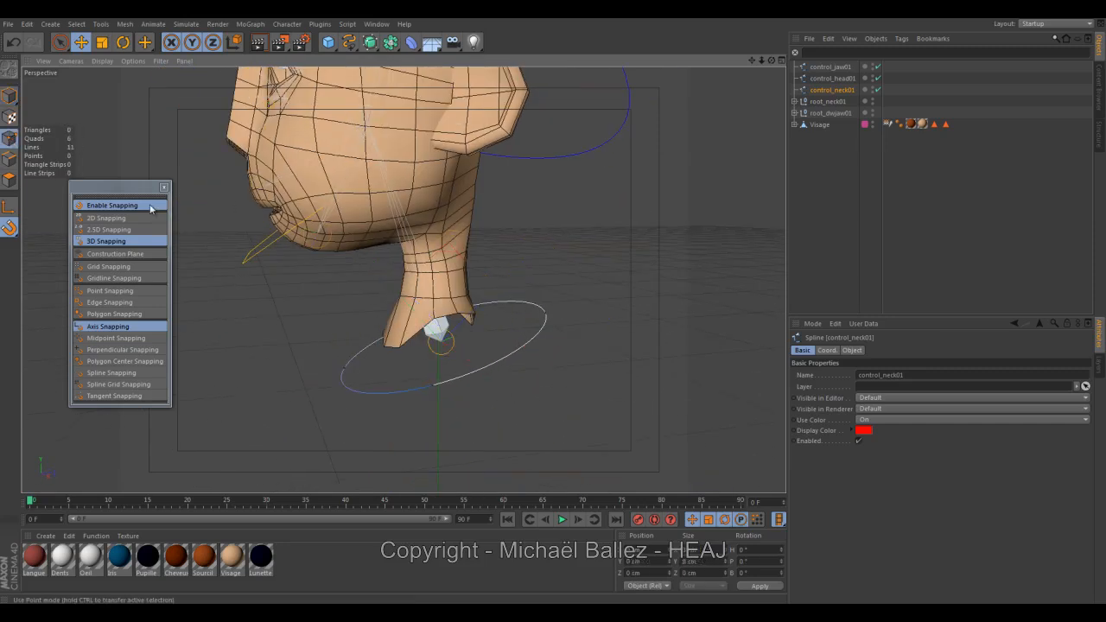
pyautogui.click(59, 43)
pyautogui.click(114, 75)
pyautogui.moveTo(277, 278); pyautogui.dragTo(622, 459)
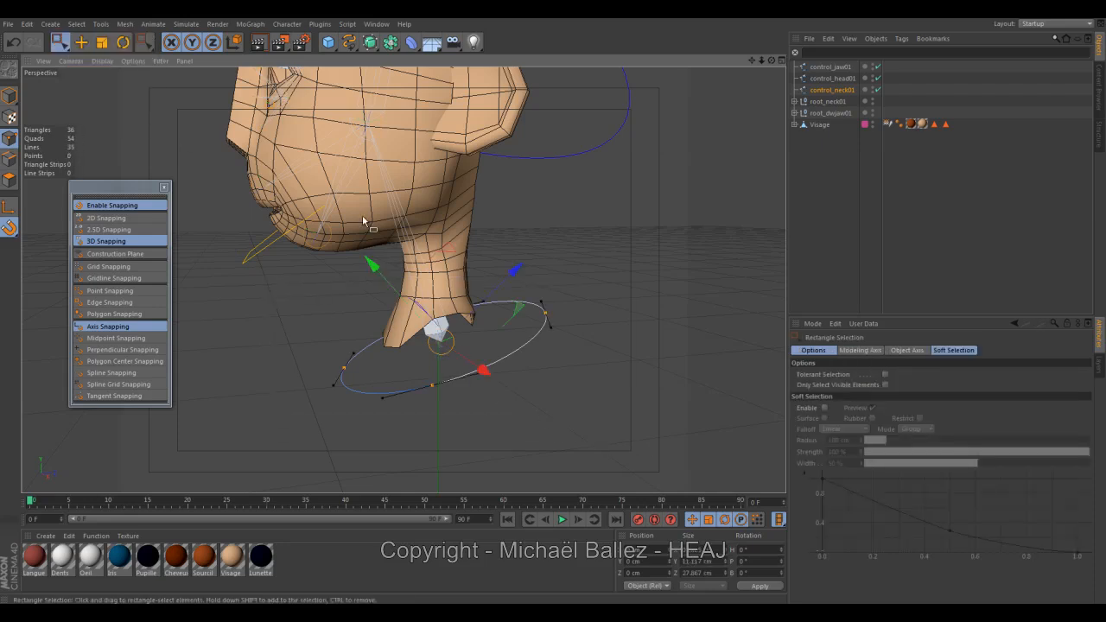
pyautogui.moveTo(376, 272); pyautogui.dragTo(359, 247)
pyautogui.moveTo(481, 271); pyautogui.dragTo(493, 262)
pyautogui.keyDown('alt'); pyautogui.moveTo(402, 280); pyautogui.dragTo(375, 311); pyautogui.keyUp('alt')
# Snap the control_jaw01 spline onto the jaw joint inside the head, at about Y 104.56 cm and Z -11.04 cm.
pyautogui.click(304, 277)
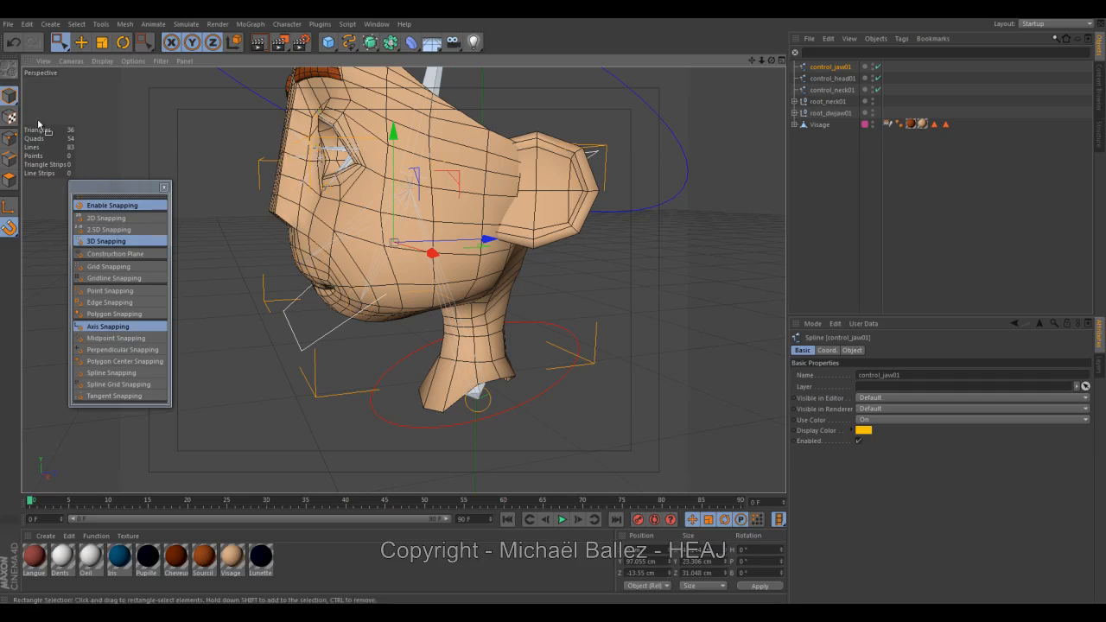
pyautogui.moveTo(457, 179); pyautogui.dragTo(471, 128)
pyautogui.moveTo(424, 226)
pyautogui.keyDown('alt'); pyautogui.mouseDown()
pyautogui.moveTo(479, 231)
pyautogui.moveTo(421, 234)
pyautogui.mouseUp(); pyautogui.keyUp('alt')
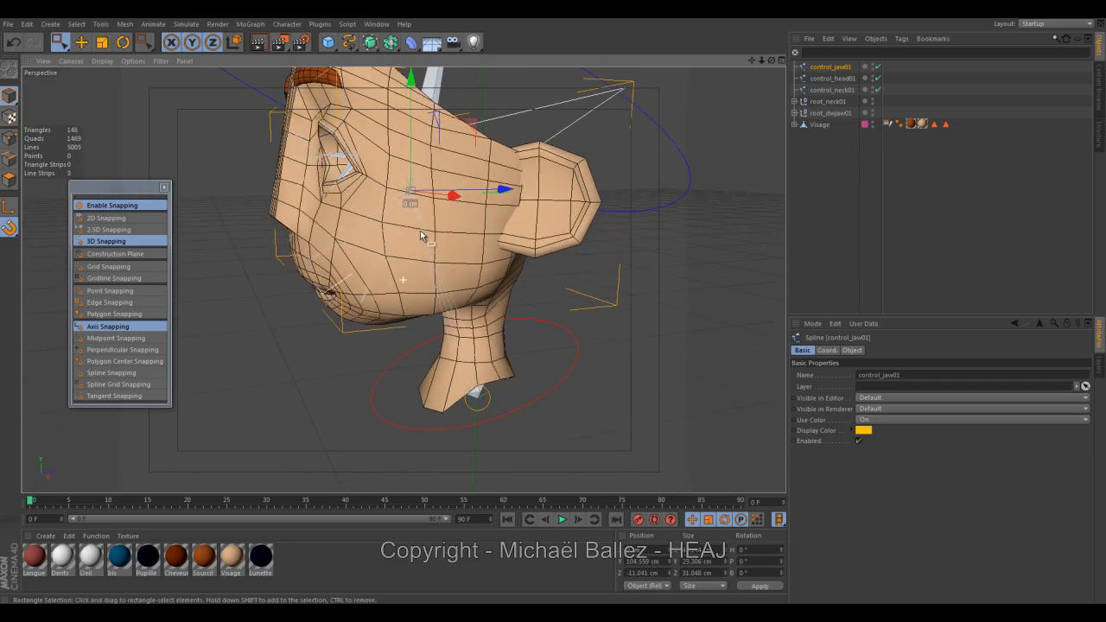
# Select all points of the jaw controller and move them back down around the chin.
pyautogui.click(9, 138)
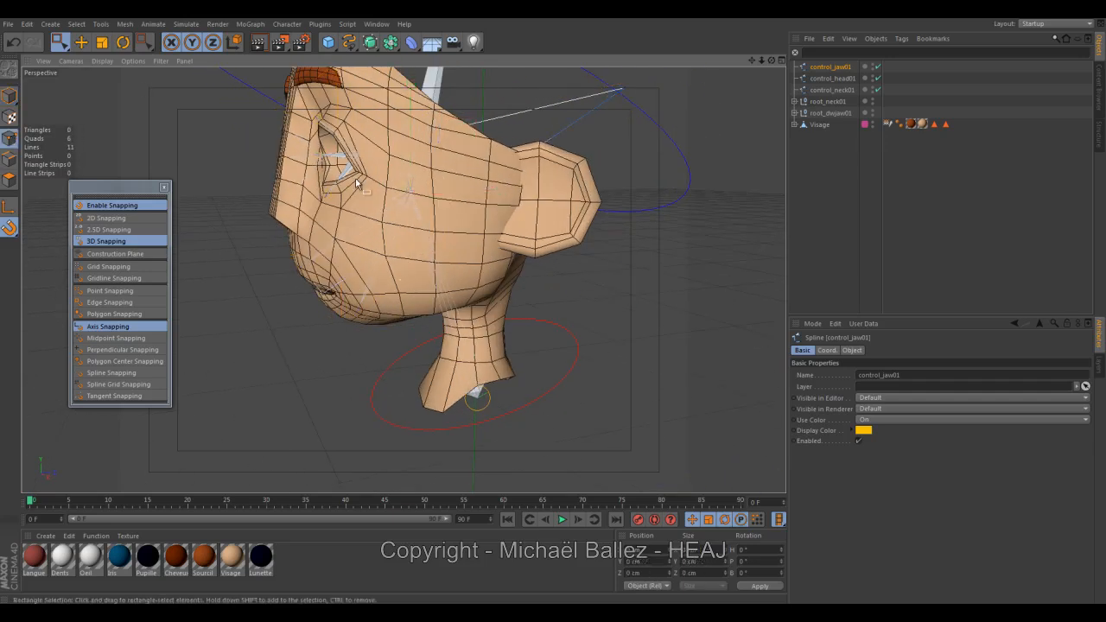
pyautogui.moveTo(204, 109); pyautogui.dragTo(728, 211)
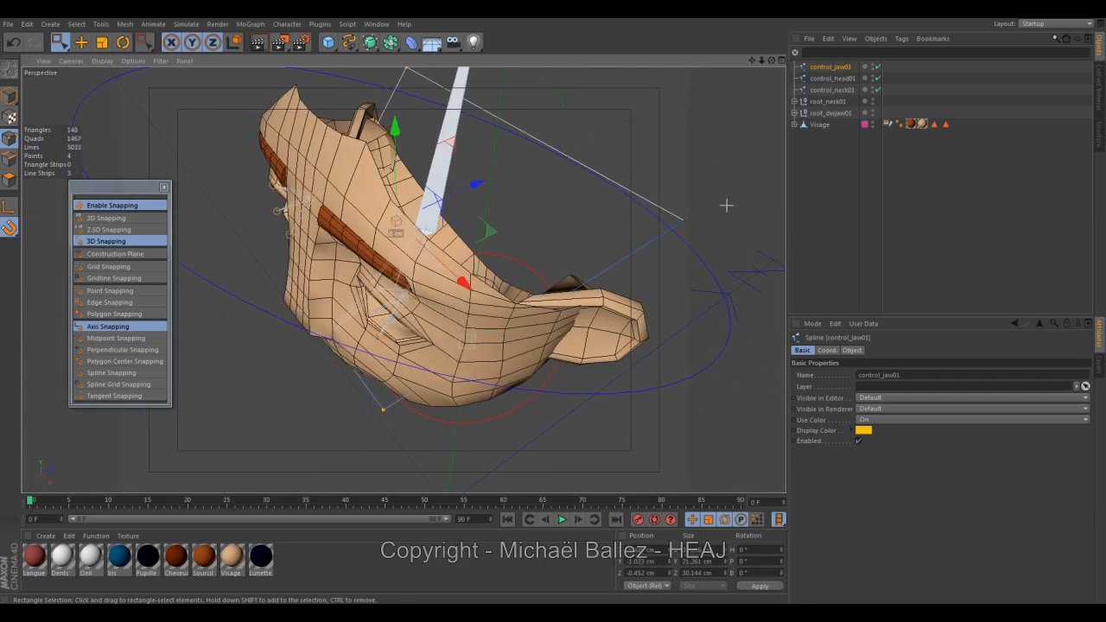
pyautogui.keyDown('alt'); pyautogui.moveTo(678, 241); pyautogui.dragTo(564, 212); pyautogui.keyUp('alt')
pyautogui.moveTo(476, 157); pyautogui.dragTo(409, 156)
pyautogui.keyDown('alt'); pyautogui.moveTo(445, 213); pyautogui.dragTo(276, 170); pyautogui.keyUp('alt')
# Snap the control_head01 spline onto the head joint, at about Y 104.56 cm and Z -11.04 cm.
pyautogui.click(81, 42)
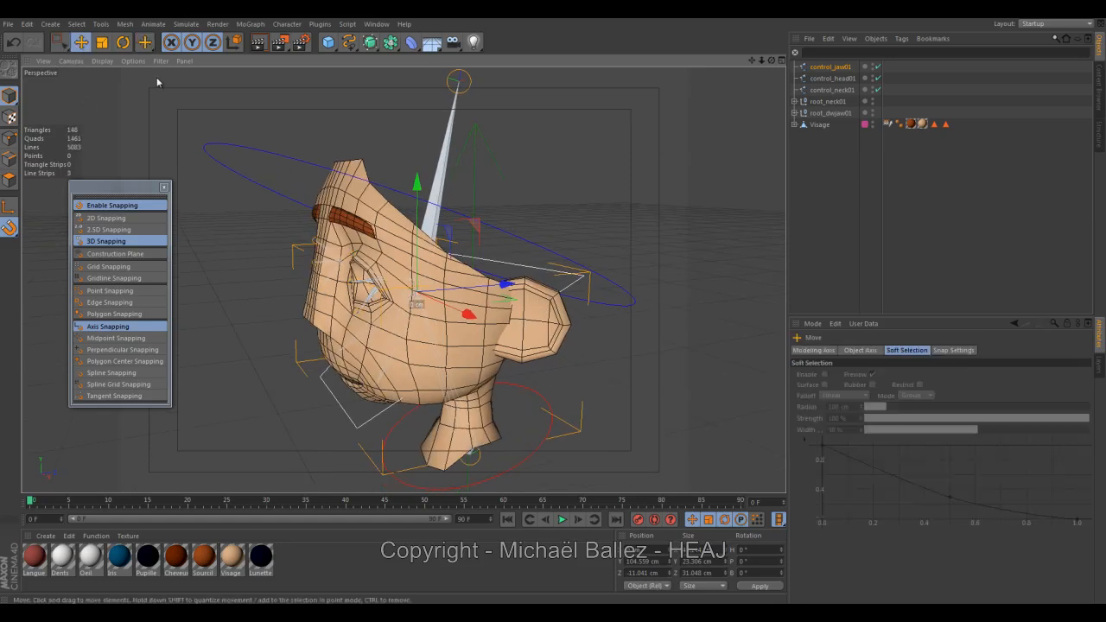
pyautogui.click(317, 183)
pyautogui.keyDown('alt'); pyautogui.moveTo(317, 184); pyautogui.dragTo(282, 200); pyautogui.keyUp('alt')
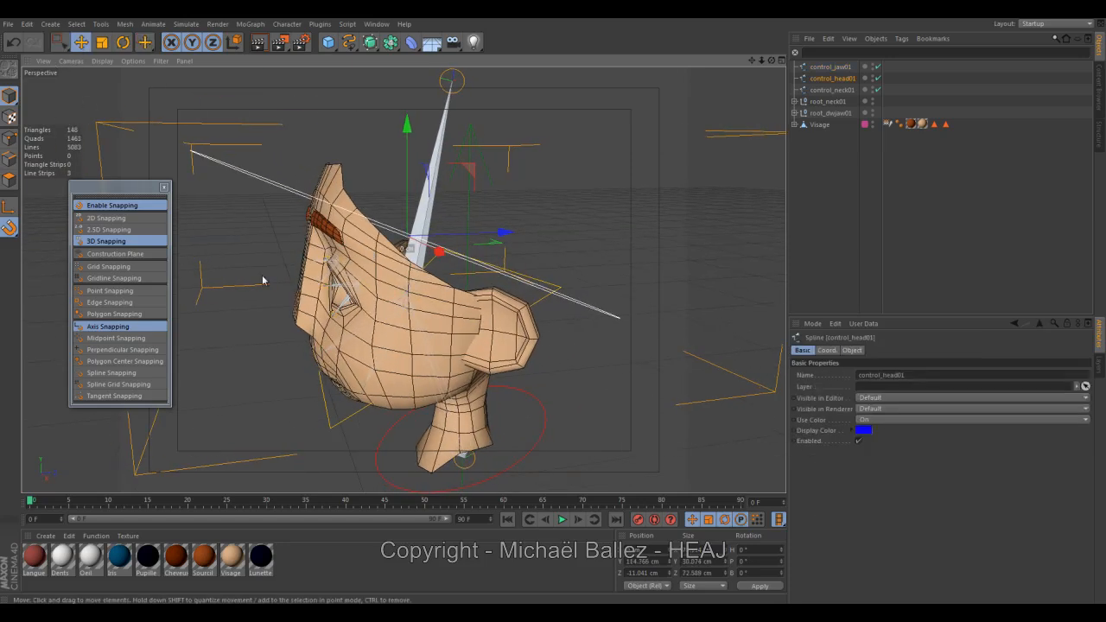
pyautogui.keyDown('alt'); pyautogui.moveTo(338, 316); pyautogui.dragTo(327, 320); pyautogui.keyUp('alt')
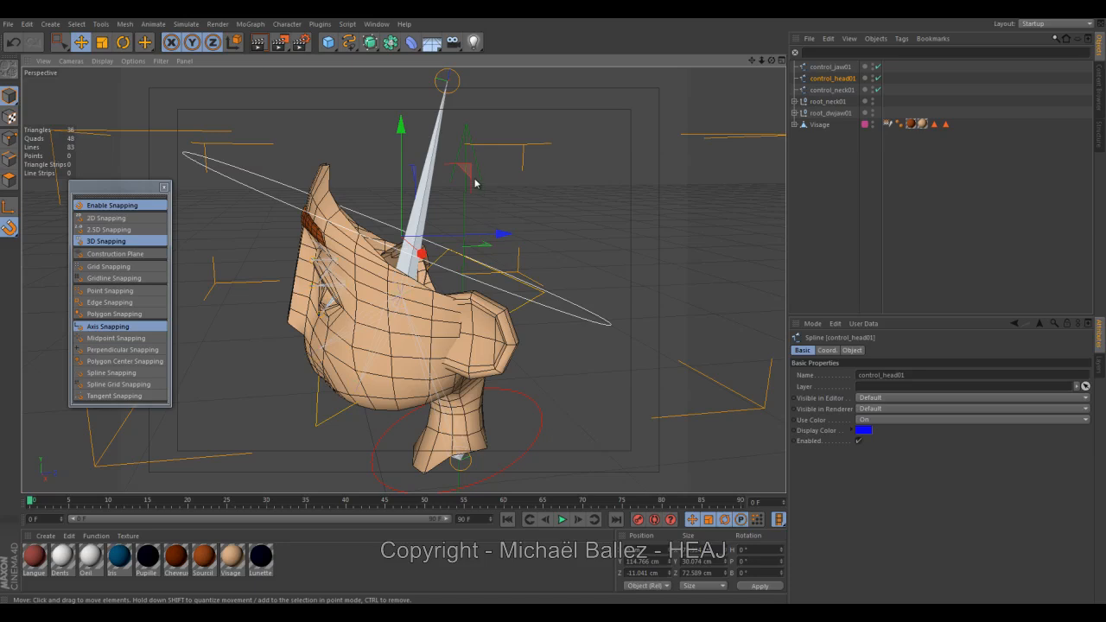
pyautogui.moveTo(470, 174); pyautogui.dragTo(472, 232)
pyautogui.keyDown('alt'); pyautogui.moveTo(473, 275); pyautogui.dragTo(537, 275); pyautogui.keyUp('alt')
# Move the head controller's points back up around the skull, return to object-level editing and close the snapping palette.
pyautogui.click(9, 138)
pyautogui.keyDown('alt'); pyautogui.moveTo(344, 205); pyautogui.dragTo(361, 207); pyautogui.keyUp('alt')
pyautogui.keyDown('alt'); pyautogui.moveTo(451, 219); pyautogui.dragTo(474, 143); pyautogui.keyUp('alt')
pyautogui.keyDown('alt'); pyautogui.moveTo(504, 204); pyautogui.dragTo(465, 208); pyautogui.keyUp('alt')
pyautogui.click(9, 96)
pyautogui.keyDown('alt'); pyautogui.moveTo(276, 205); pyautogui.dragTo(246, 210); pyautogui.keyUp('alt')
pyautogui.moveTo(124, 190); pyautogui.dragTo(109, 199)
pyautogui.keyDown('alt'); pyautogui.moveTo(261, 231); pyautogui.dragTo(311, 255); pyautogui.keyUp('alt')
pyautogui.click(152, 196)
# Try rotating the head controller and the other controllers about their repositioned axes, undoing each trial rotation.
pyautogui.click(123, 42)
pyautogui.keyDown('alt'); pyautogui.moveTo(380, 296); pyautogui.dragTo(337, 301); pyautogui.keyUp('alt')
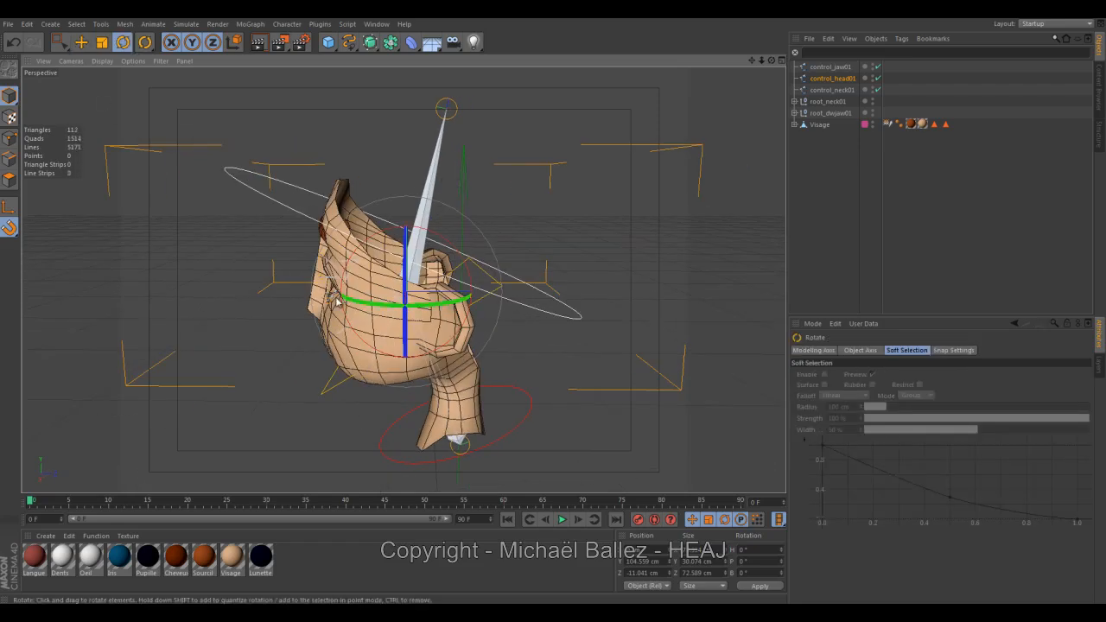
pyautogui.moveTo(449, 246); pyautogui.dragTo(494, 249)
pyautogui.hotkey('ctrl', 'z')
pyautogui.click(371, 394)
pyautogui.moveTo(394, 399)
pyautogui.keyDown('alt'); pyautogui.mouseDown()
pyautogui.moveTo(392, 375)
pyautogui.moveTo(402, 403)
pyautogui.mouseUp(); pyautogui.keyUp('alt')
pyautogui.keyDown('alt'); pyautogui.moveTo(402, 402); pyautogui.dragTo(427, 368, button='right'); pyautogui.keyUp('alt')
pyautogui.keyDown('alt'); pyautogui.moveTo(426, 368); pyautogui.dragTo(397, 344, button='middle'); pyautogui.keyUp('alt')
pyautogui.moveTo(375, 206); pyautogui.dragTo(352, 212)
pyautogui.hotkey('ctrl', 'z')
pyautogui.keyDown('alt'); pyautogui.moveTo(390, 323); pyautogui.dragTo(414, 311); pyautogui.keyUp('alt')
pyautogui.click(460, 304)
pyautogui.moveTo(405, 256); pyautogui.dragTo(492, 331)
pyautogui.hotkey('ctrl', 'z')
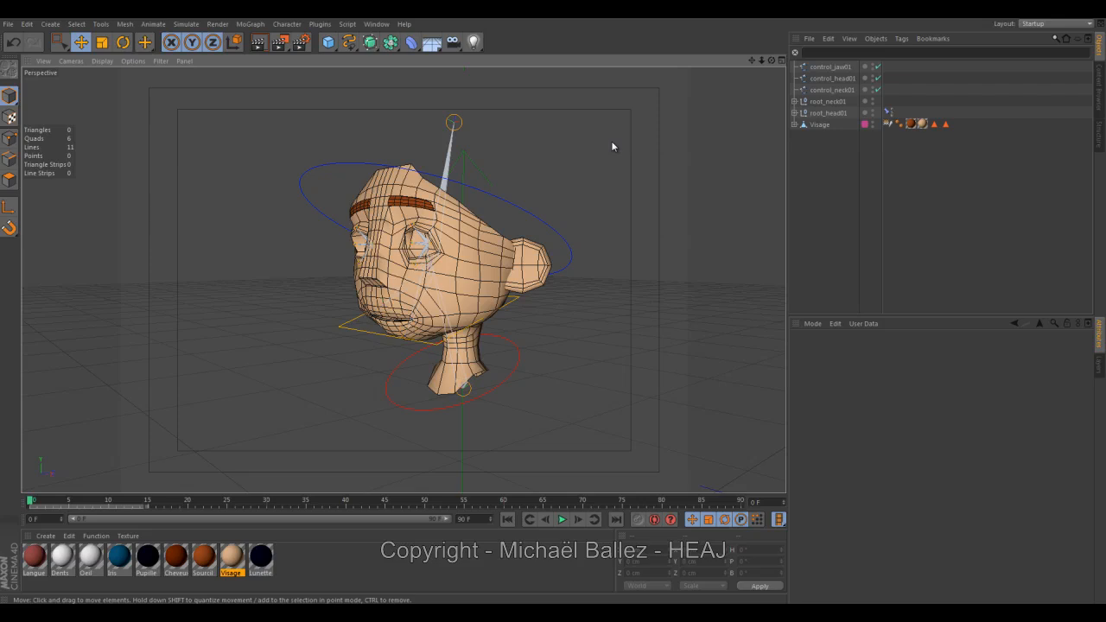
# Expand the neck and head root hierarchies and parent root_dwjaw01 under control_jaw01.
pyautogui.keyDown('alt'); pyautogui.moveTo(612, 147); pyautogui.dragTo(545, 212); pyautogui.keyUp('alt')
pyautogui.keyDown('alt'); pyautogui.moveTo(597, 210); pyautogui.dragTo(546, 210, button='middle'); pyautogui.keyUp('alt')
pyautogui.click(794, 102)
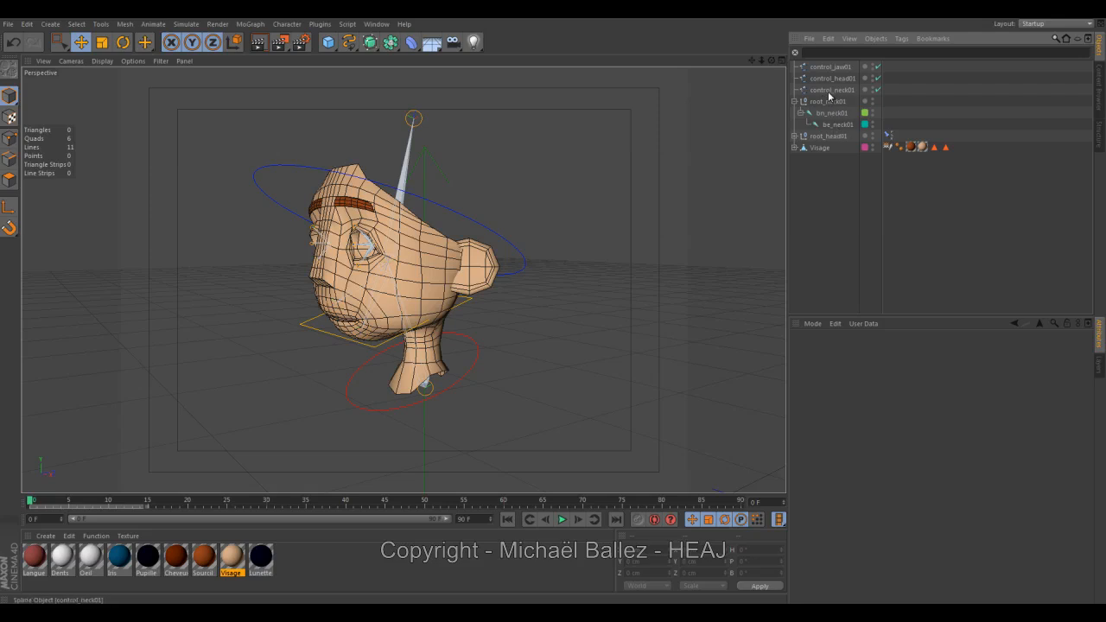
pyautogui.click(794, 137)
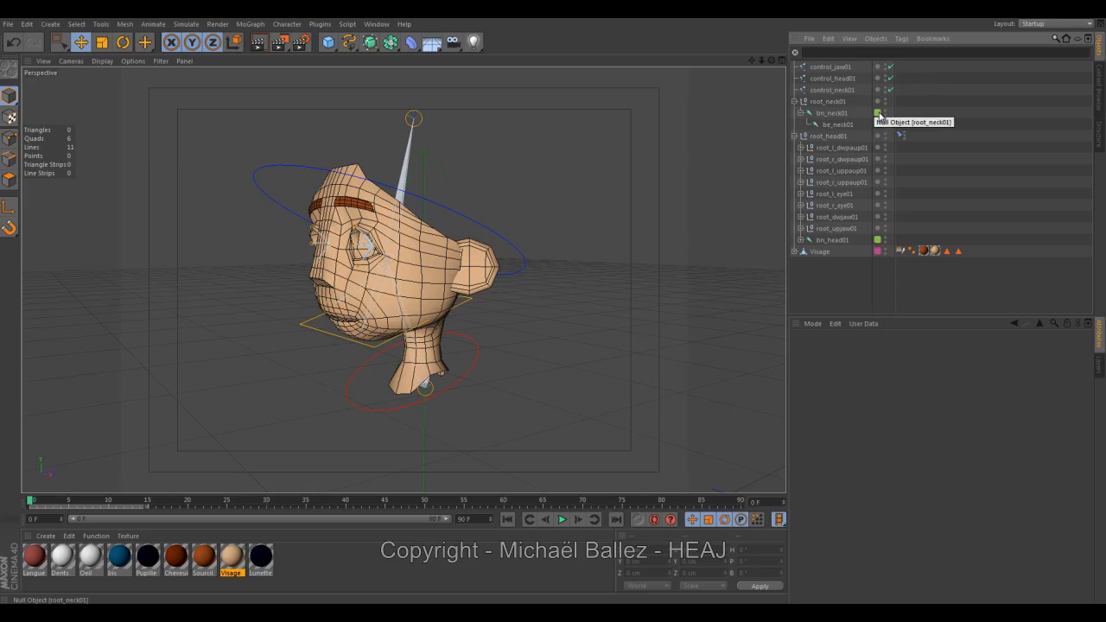
pyautogui.click(835, 218)
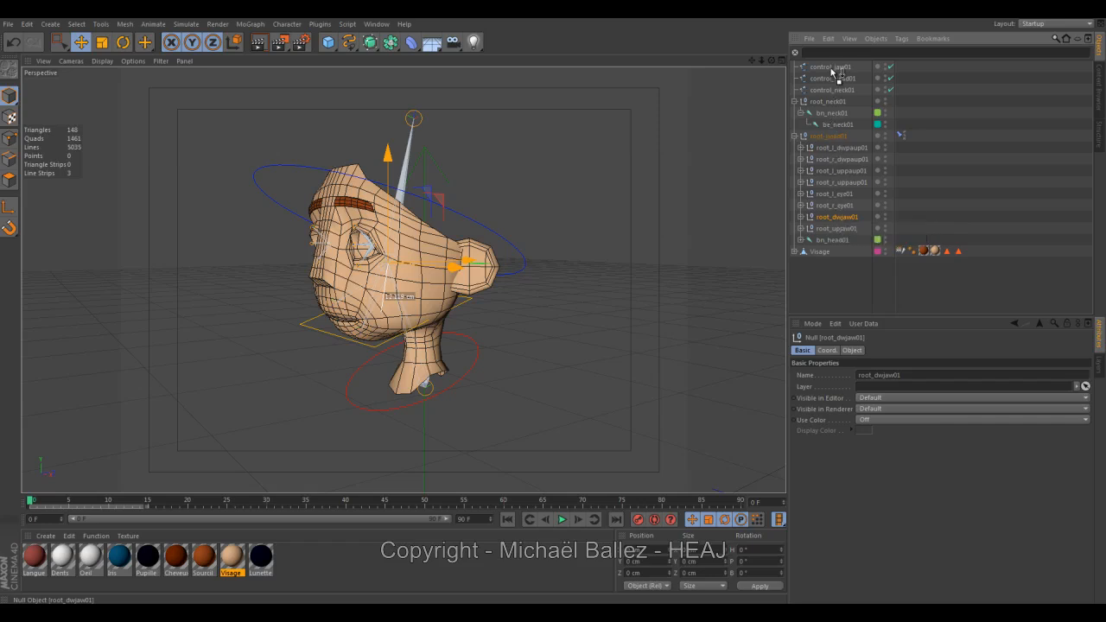
pyautogui.moveTo(831, 68); pyautogui.dragTo(830, 70)
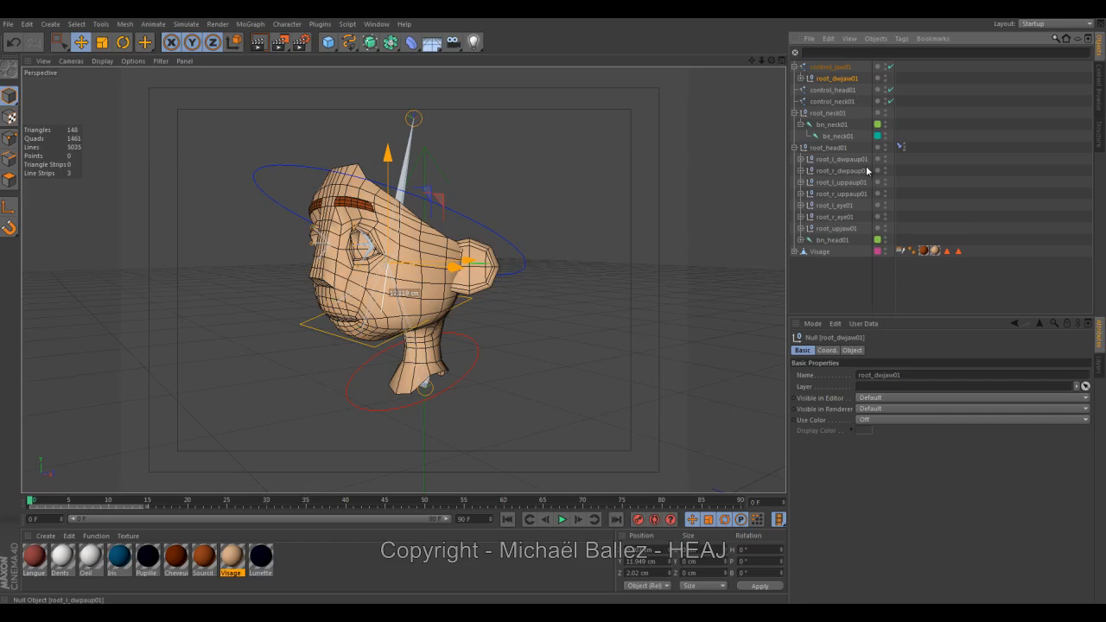
# Parent root_head01 under control_head01 and root_neck01 under control_neck01.
pyautogui.click(829, 148)
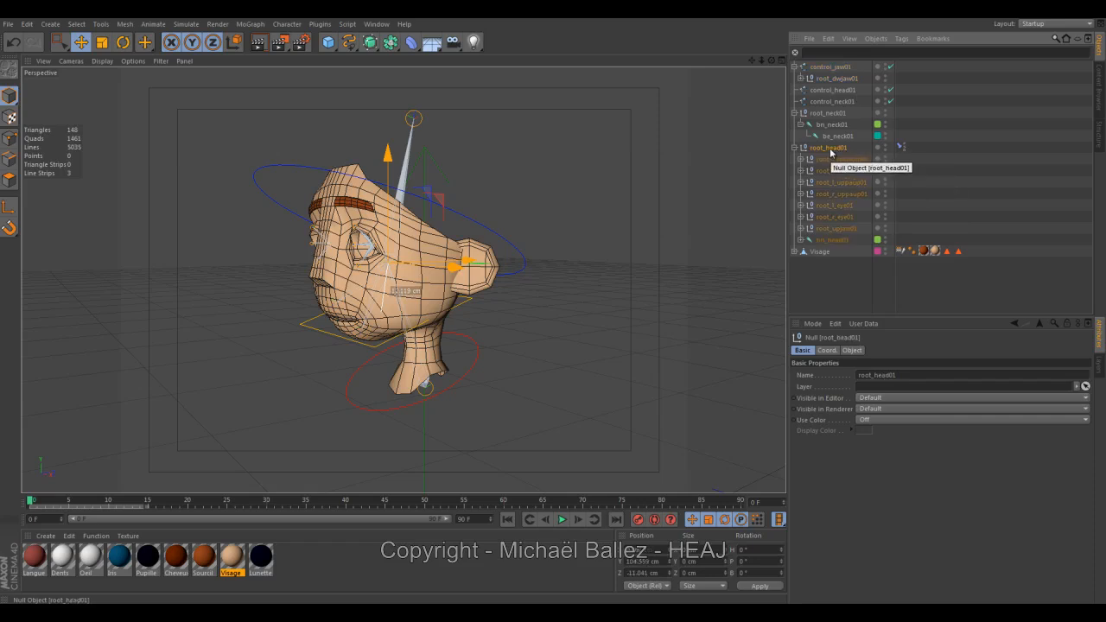
pyautogui.moveTo(832, 94); pyautogui.dragTo(834, 92)
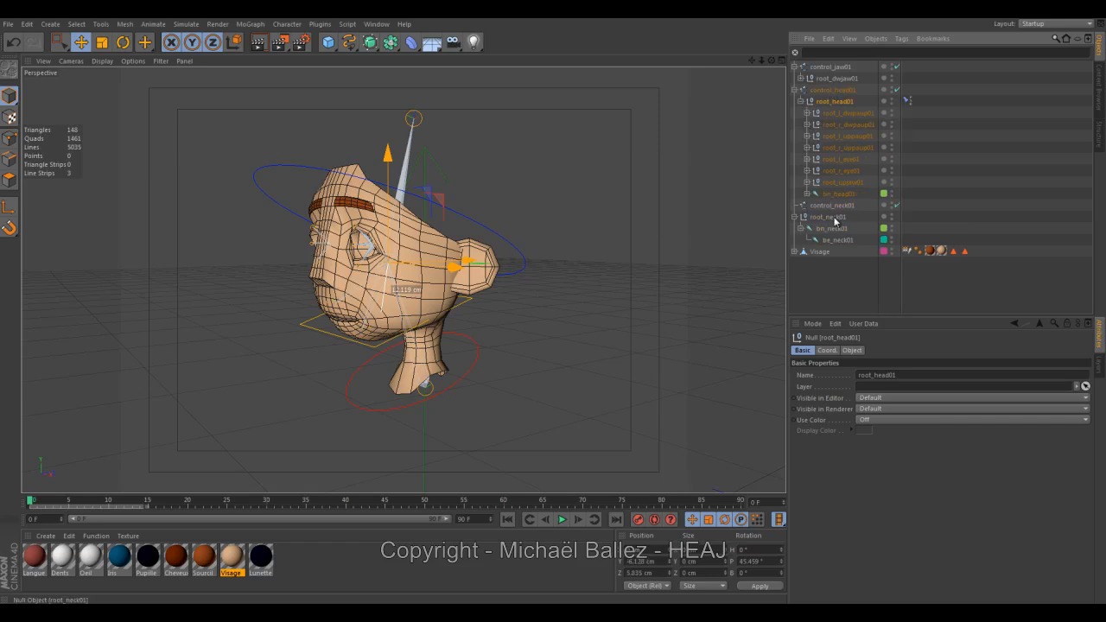
pyautogui.click(834, 219)
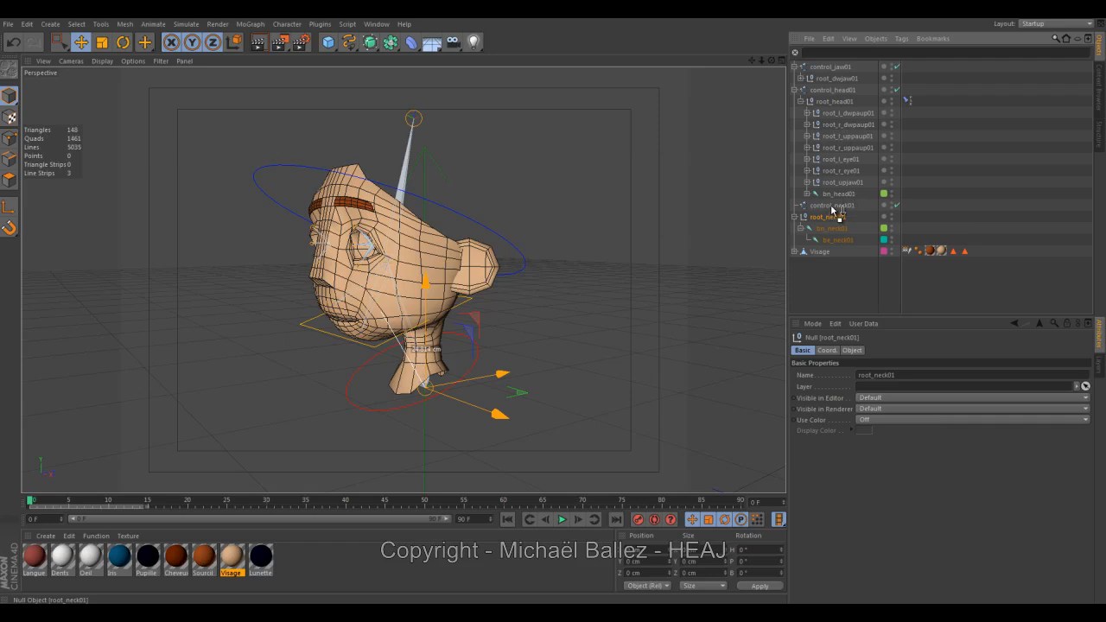
pyautogui.moveTo(832, 210); pyautogui.dragTo(832, 209)
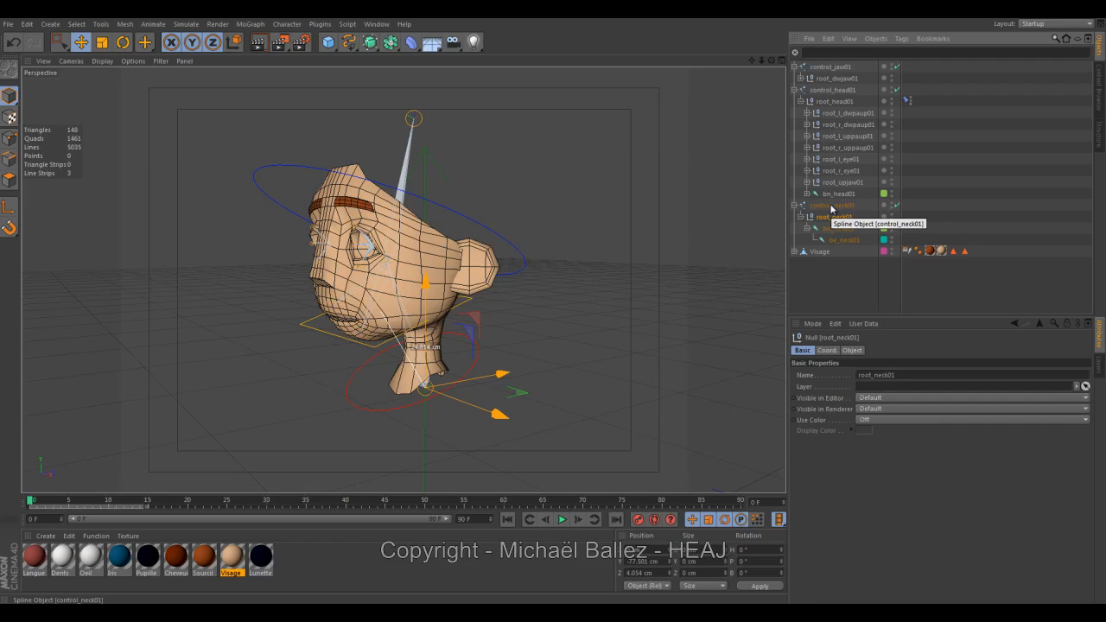
# Nest the controllers by parenting control_jaw01 under control_head01 and control_head01 under control_neck01.
pyautogui.click(833, 68)
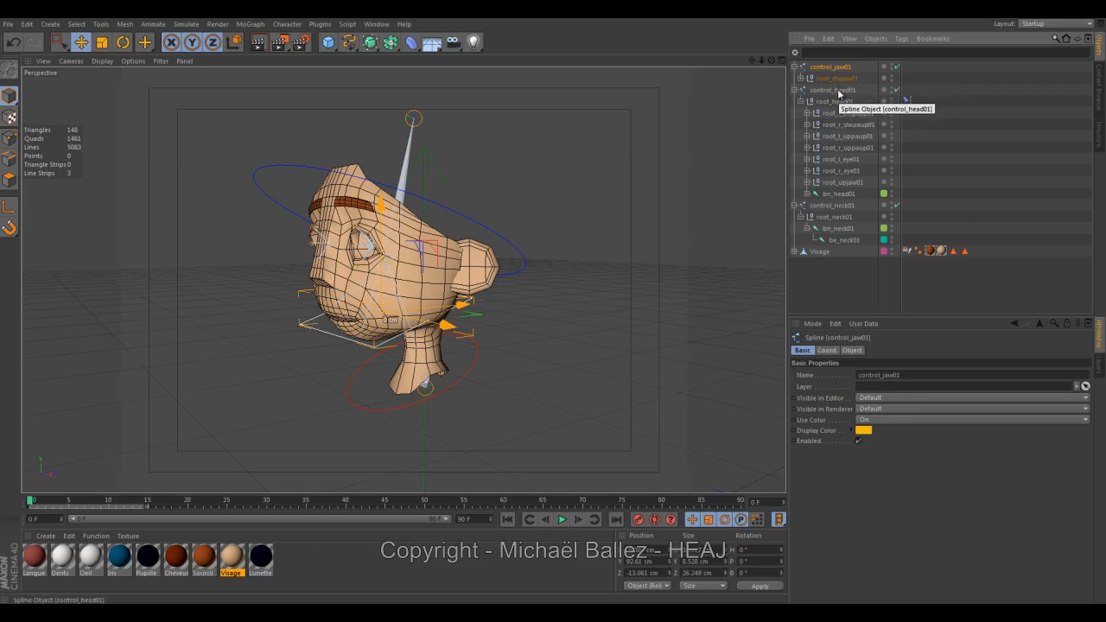
pyautogui.moveTo(832, 94); pyautogui.dragTo(831, 90)
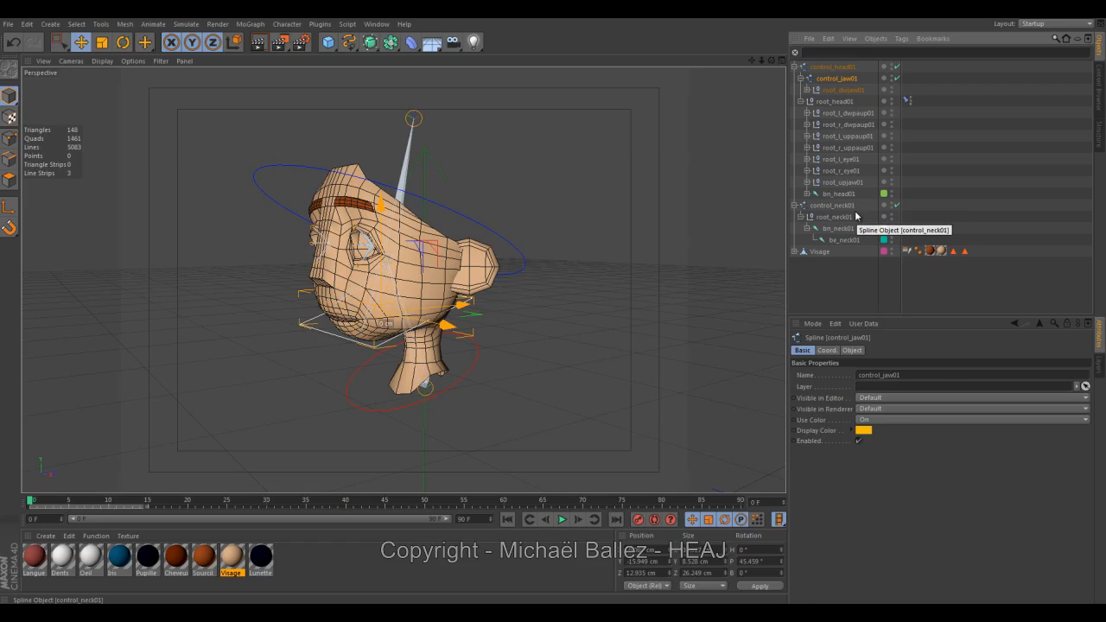
pyautogui.click(834, 68)
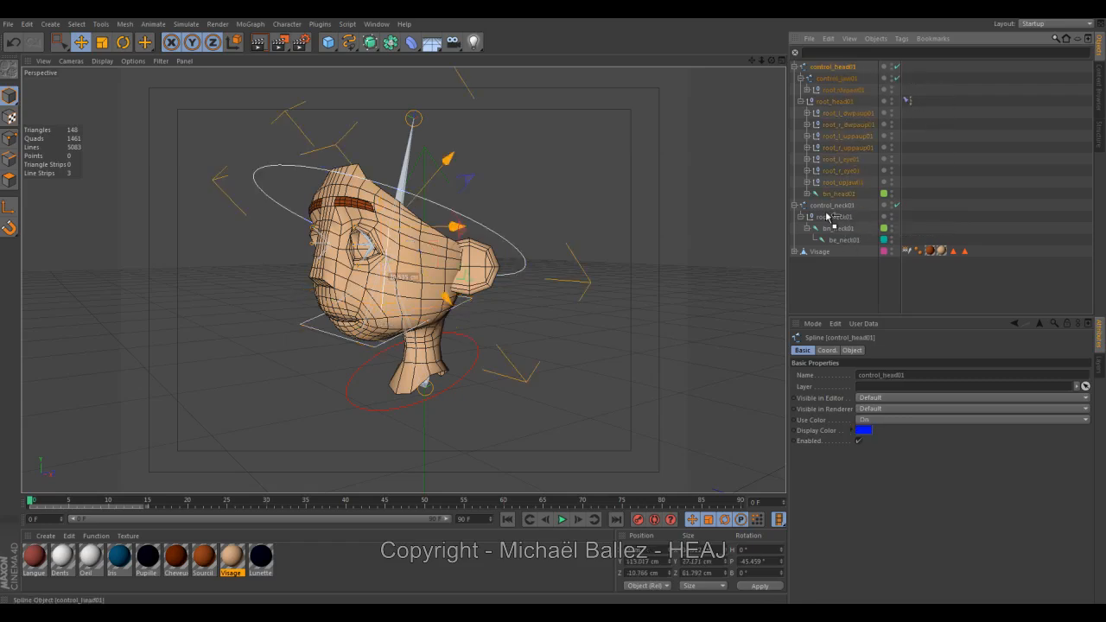
pyautogui.moveTo(827, 208); pyautogui.dragTo(827, 209)
pyautogui.click(652, 181)
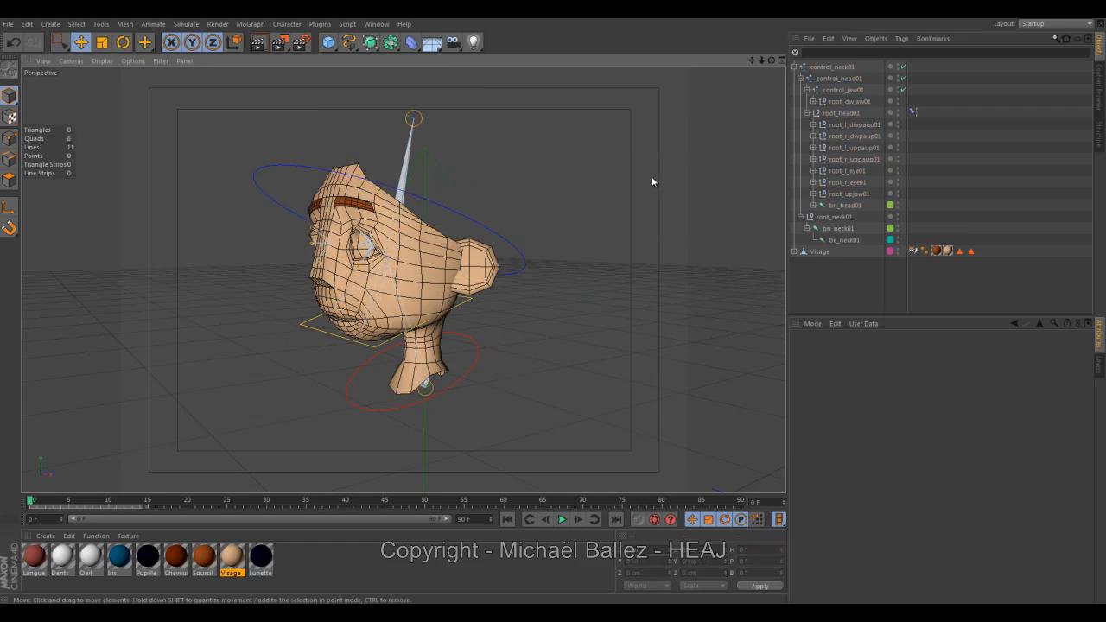
# Test the controller hierarchy by rotating control_neck01 and control_jaw01, undoing each rotation.
pyautogui.click(831, 67)
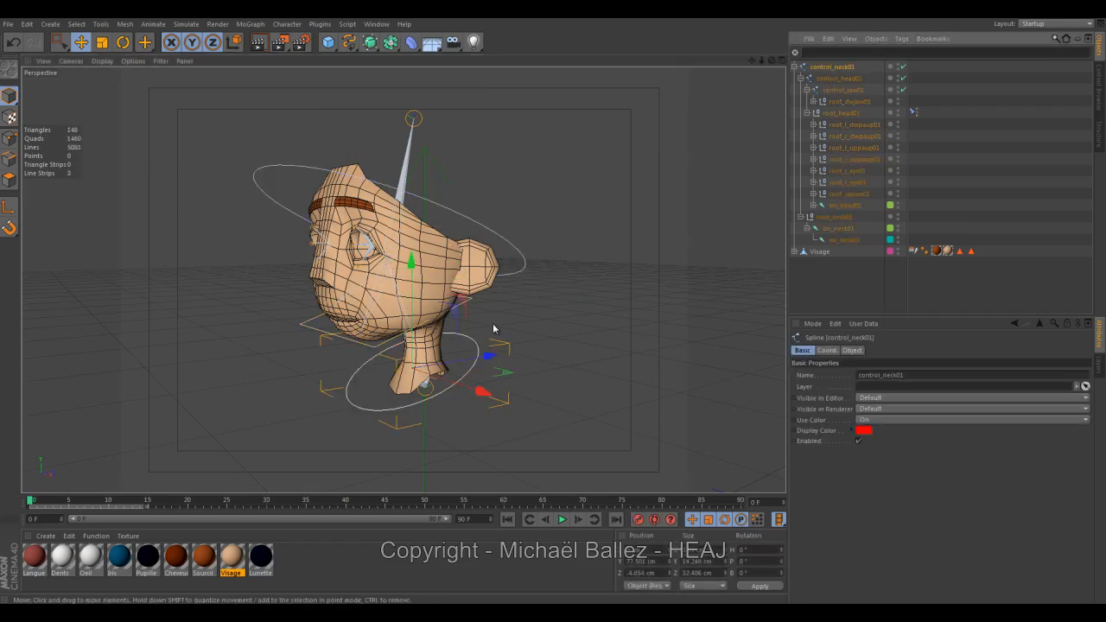
pyautogui.press('r')
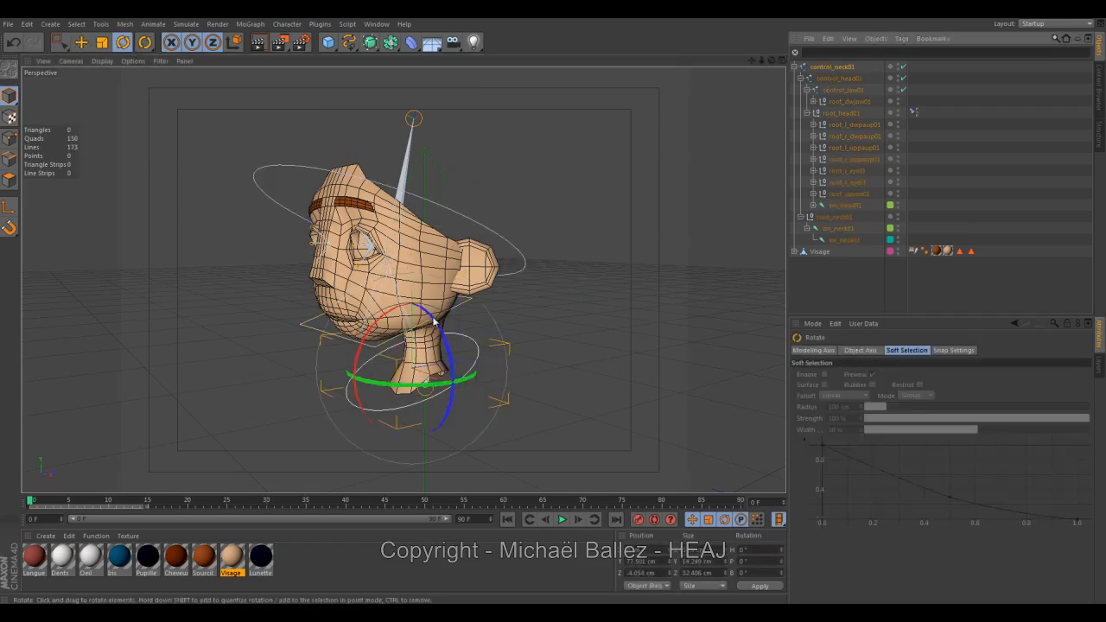
pyautogui.moveTo(373, 332); pyautogui.dragTo(360, 350)
pyautogui.hotkey('ctrl', 'z')
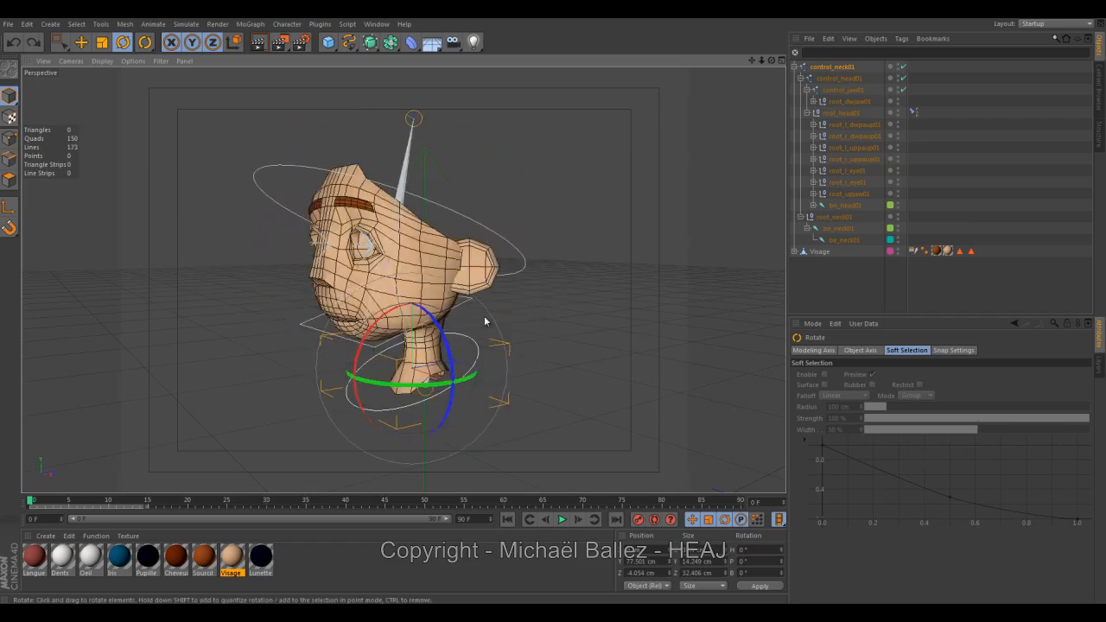
pyautogui.click(842, 90)
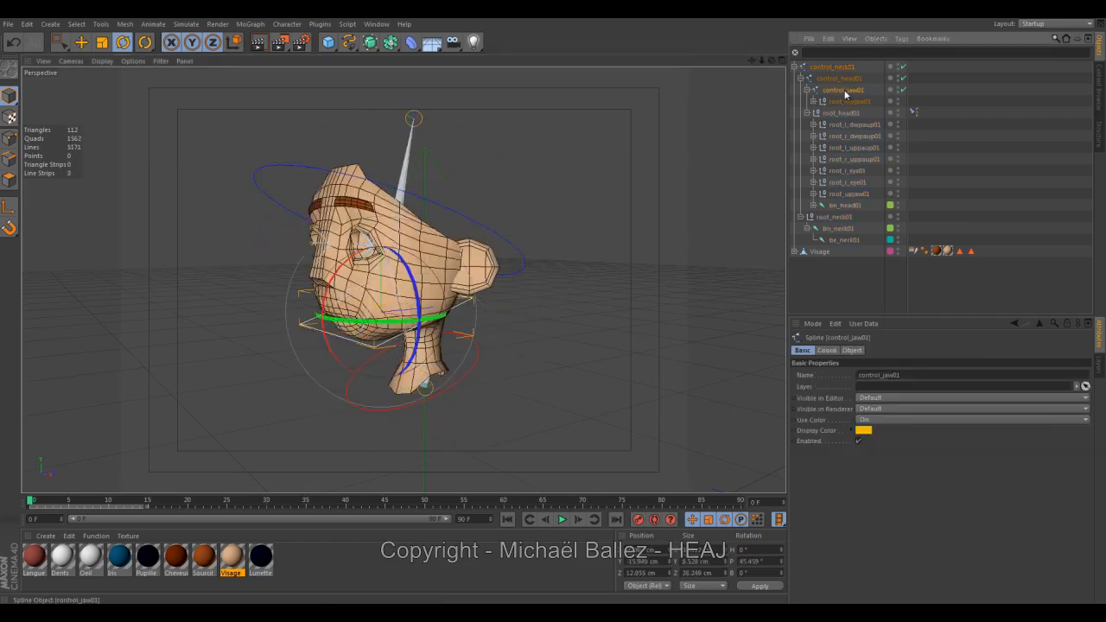
pyautogui.moveTo(325, 292); pyautogui.dragTo(330, 298)
pyautogui.hotkey('ctrl', 'z')
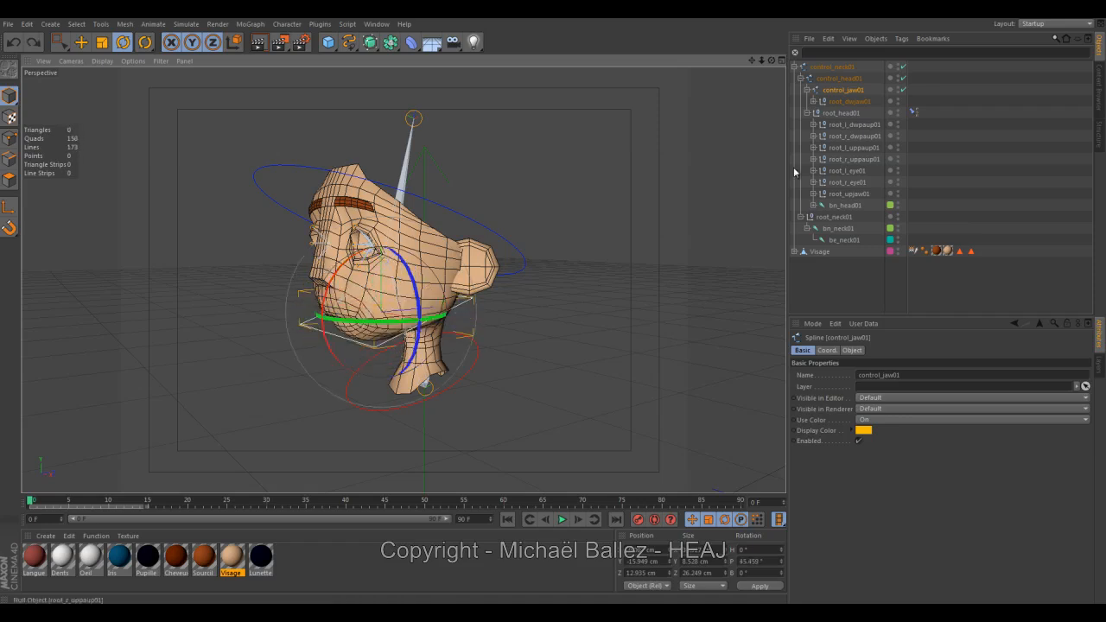
# Test the head controller by rotating control_head01 slightly, and clear the selection.
pyautogui.click(849, 79)
pyautogui.moveTo(341, 227)
pyautogui.mouseDown()
pyautogui.moveTo(344, 246)
pyautogui.moveTo(337, 207)
pyautogui.moveTo(343, 235)
pyautogui.mouseUp()
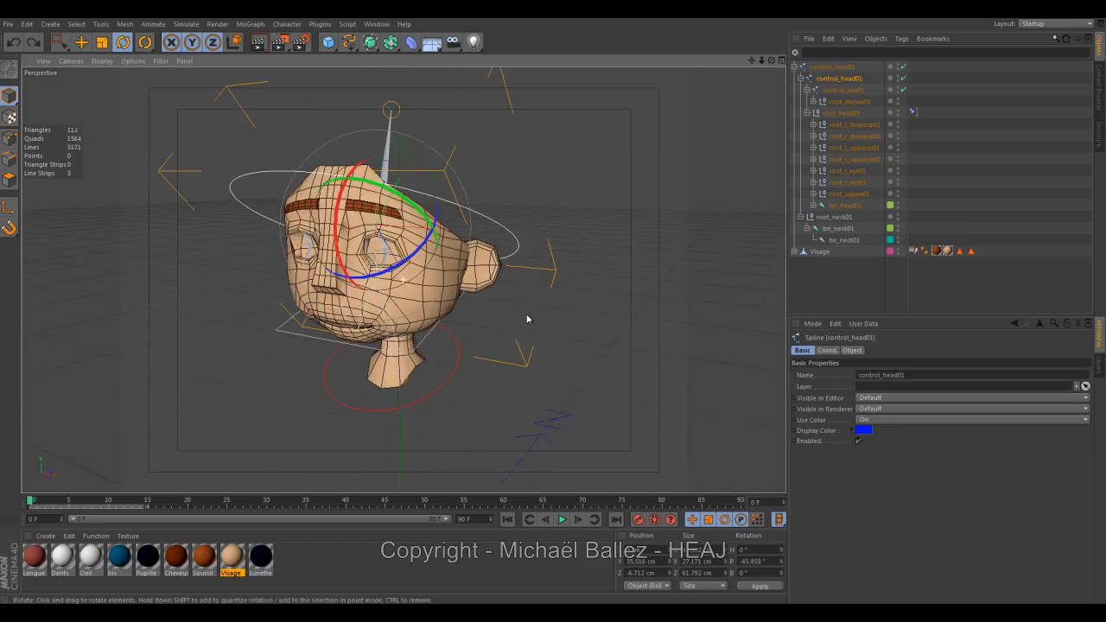
pyautogui.click(524, 316)
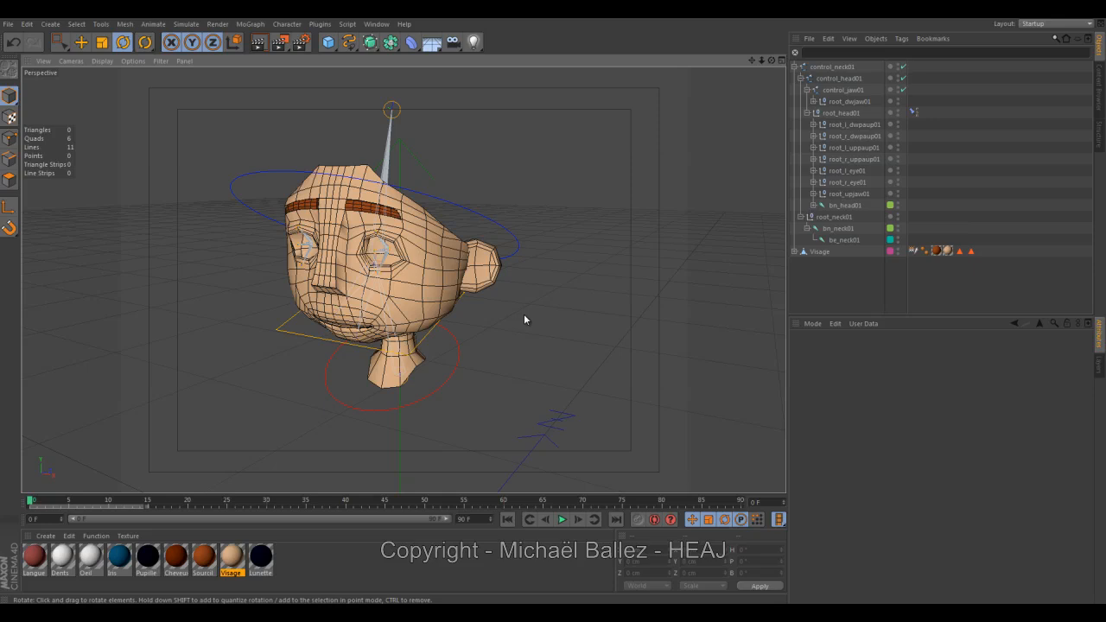
# Collapse the root_head01, control_jaw01 and root_neck01 hierarchies, keeping control_head01 expanded.
pyautogui.click(807, 113)
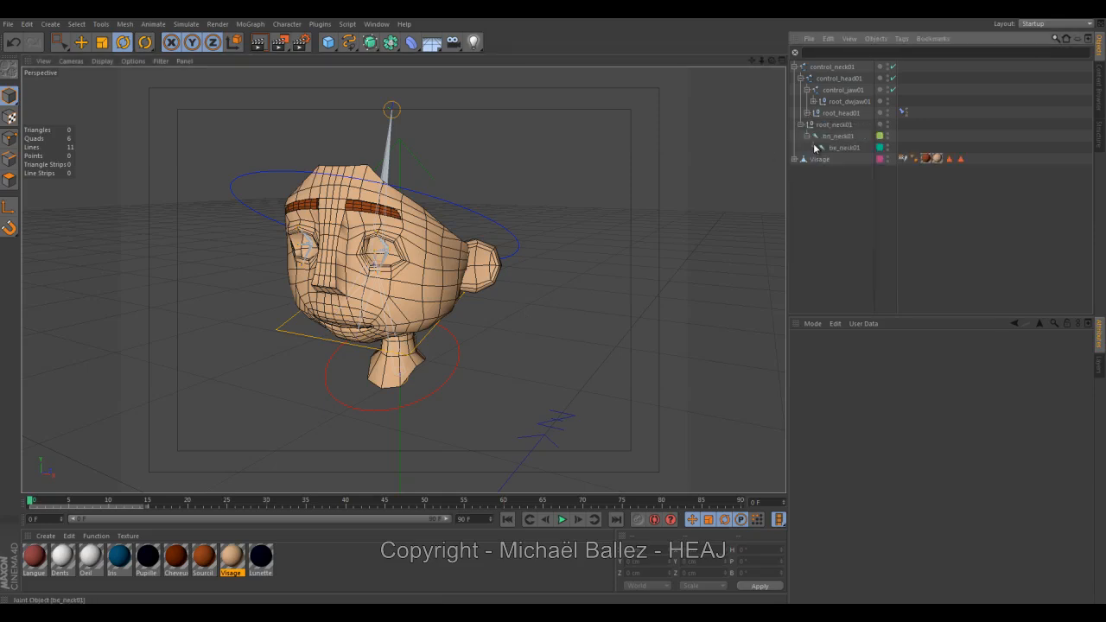
pyautogui.click(806, 90)
pyautogui.click(800, 78)
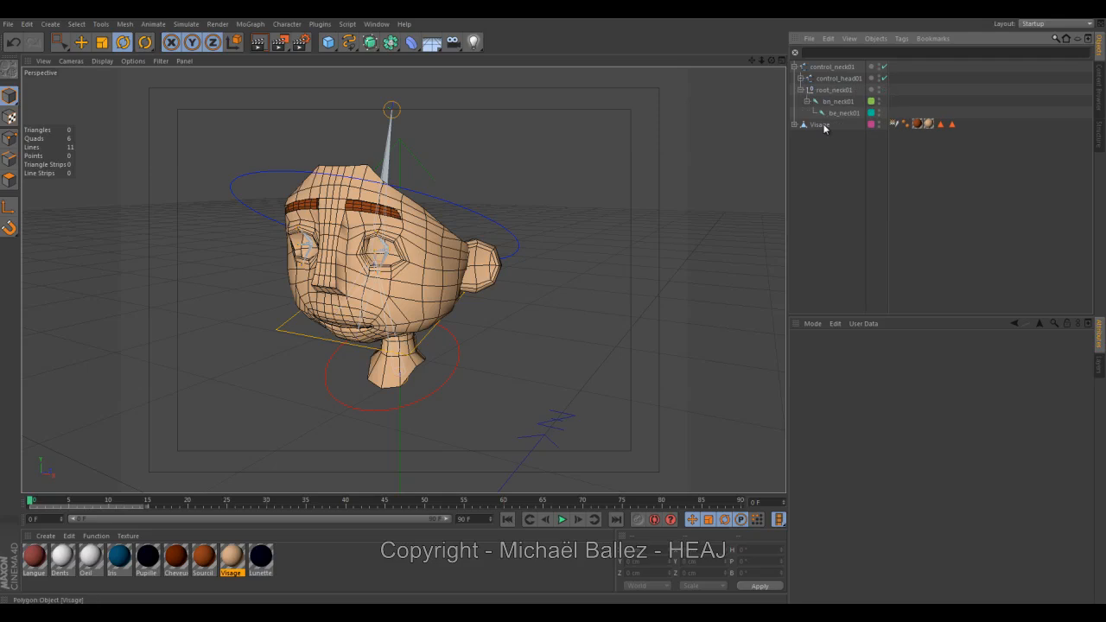
pyautogui.click(800, 89)
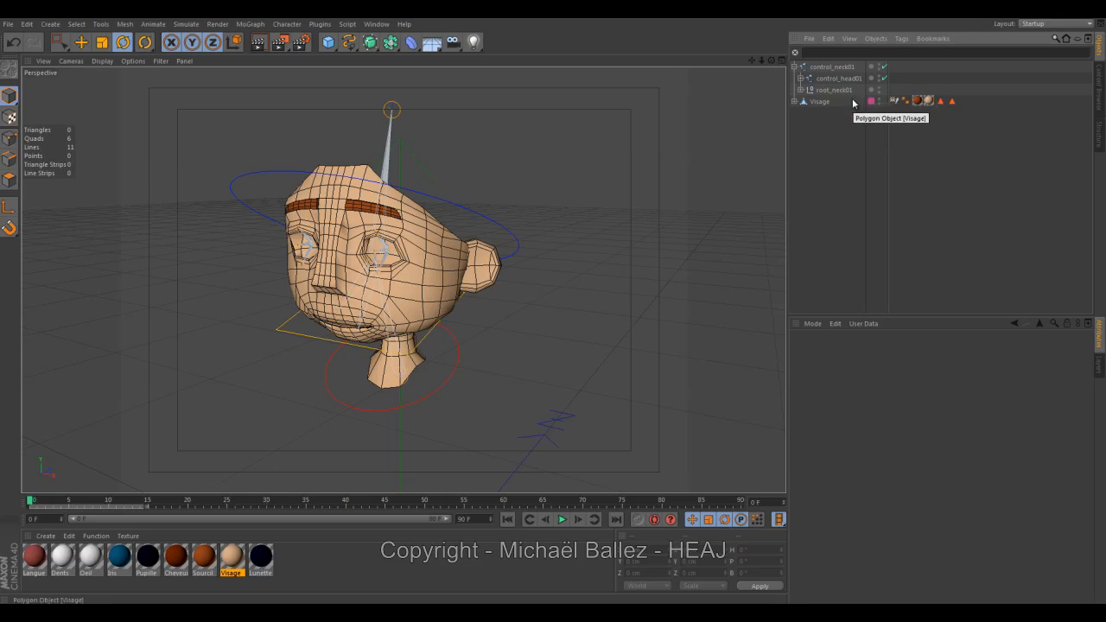
pyautogui.click(800, 79)
pyautogui.click(849, 91)
pyautogui.click(834, 81)
pyautogui.click(833, 67)
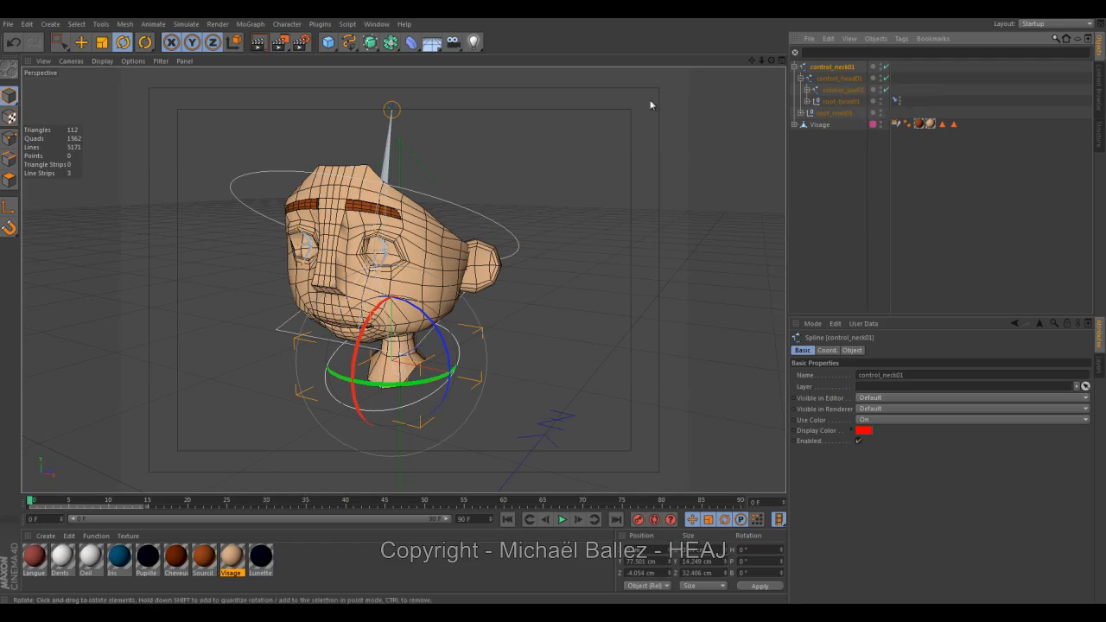
pyautogui.click(101, 25)
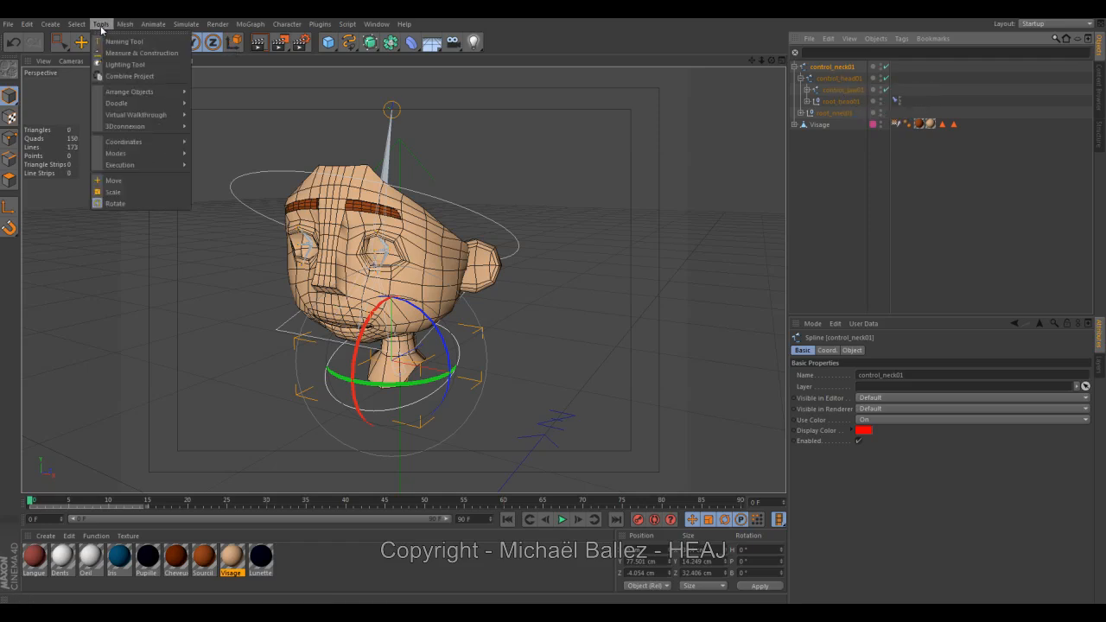
pyautogui.moveTo(76, 24)
pyautogui.moveTo(112, 41)
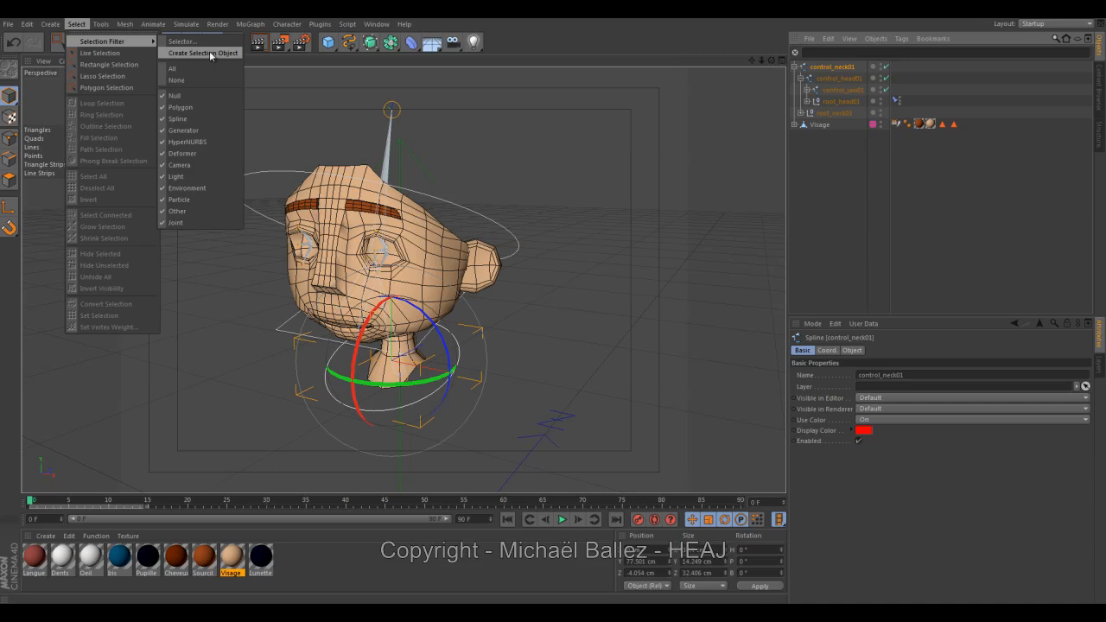
pyautogui.click(596, 144)
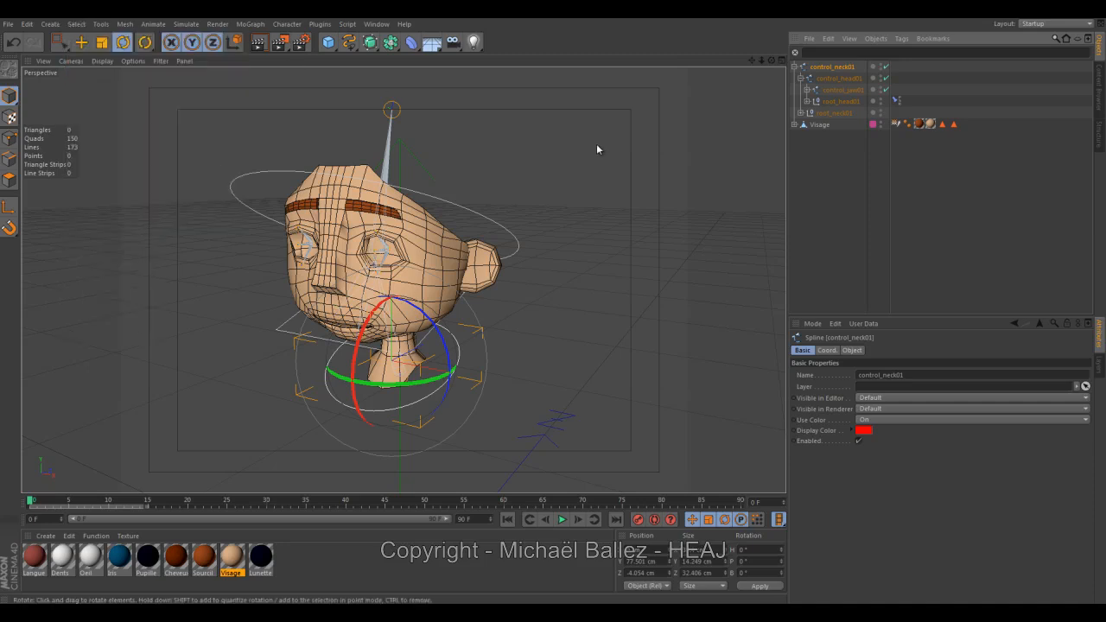
# Create a selection object from control_jaw01, control_head01 and control_neck01 together.
pyautogui.click(842, 90)
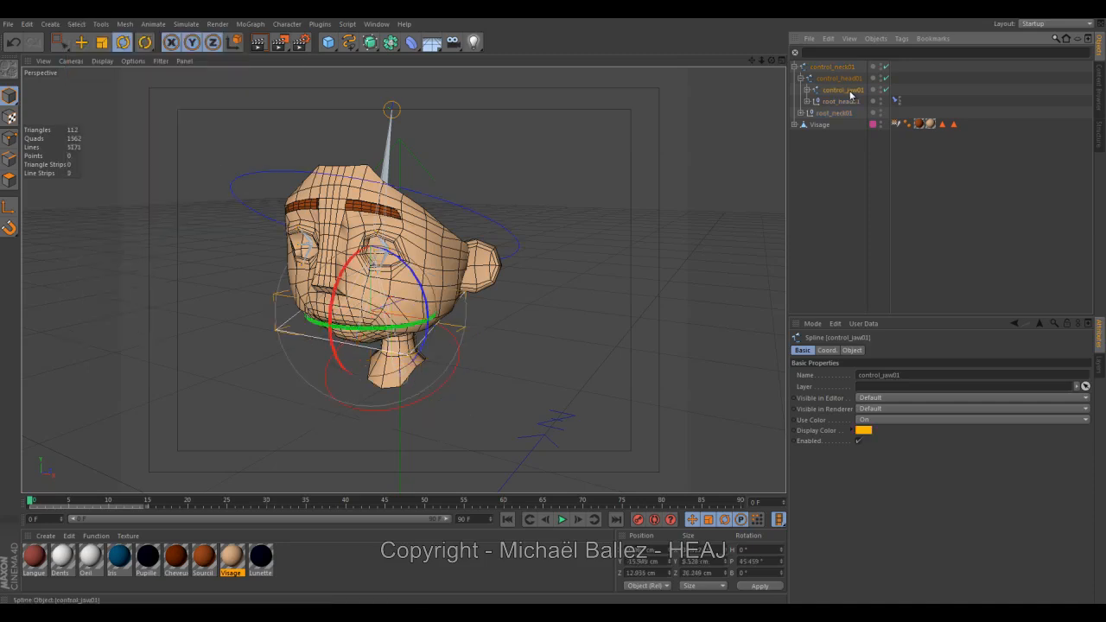
pyautogui.keyDown('ctrl'); pyautogui.click(843, 78); pyautogui.keyUp('ctrl')
pyautogui.keyDown('ctrl'); pyautogui.click(839, 68); pyautogui.keyUp('ctrl')
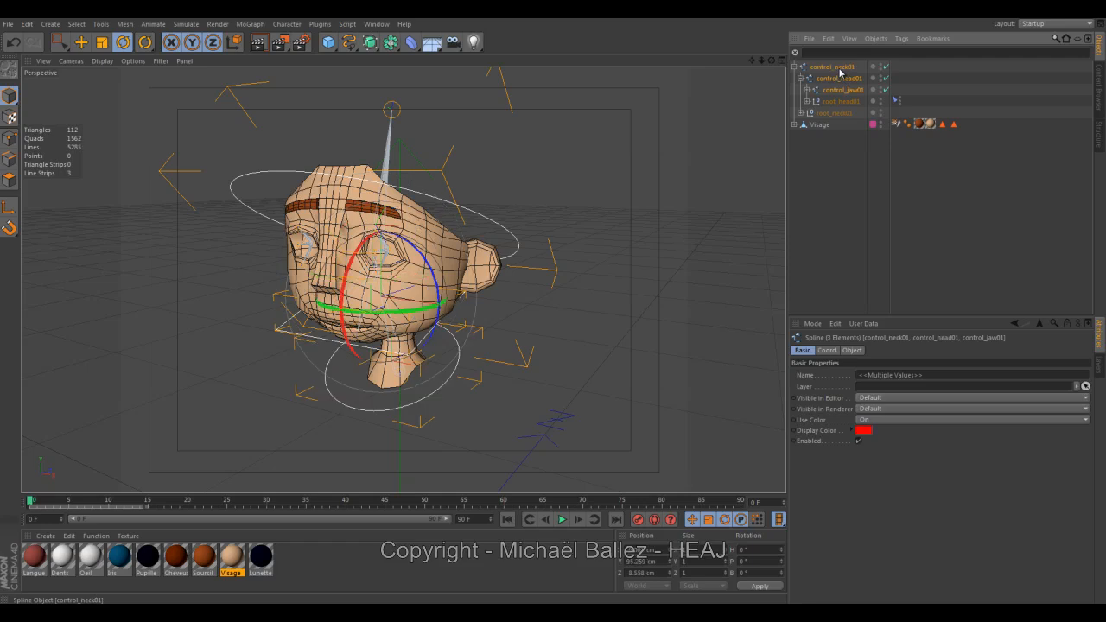
pyautogui.click(77, 24)
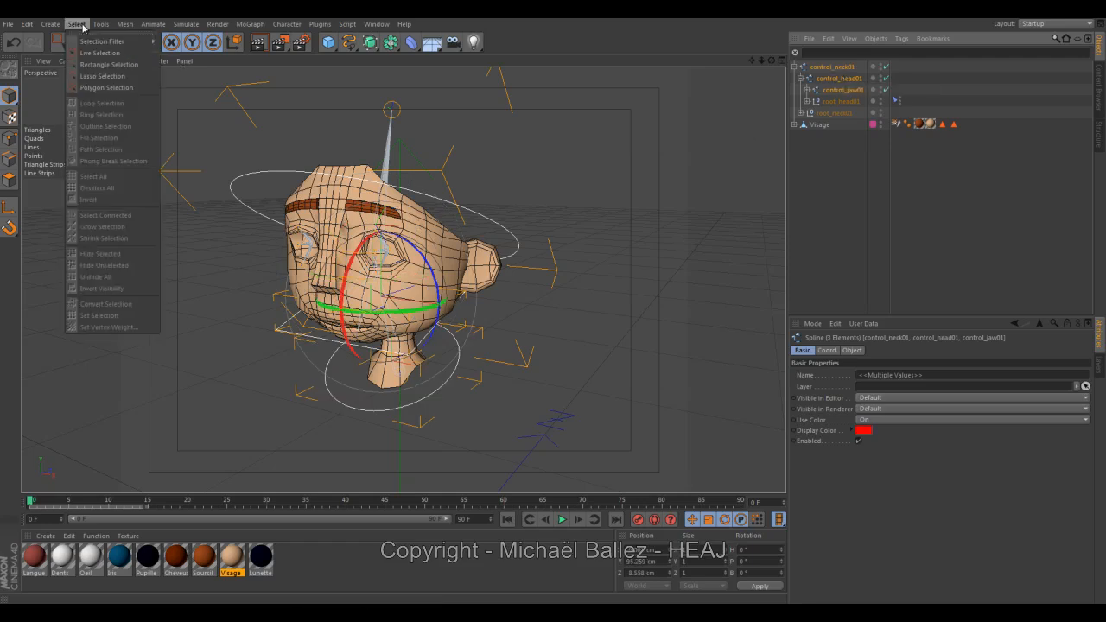
pyautogui.moveTo(97, 49)
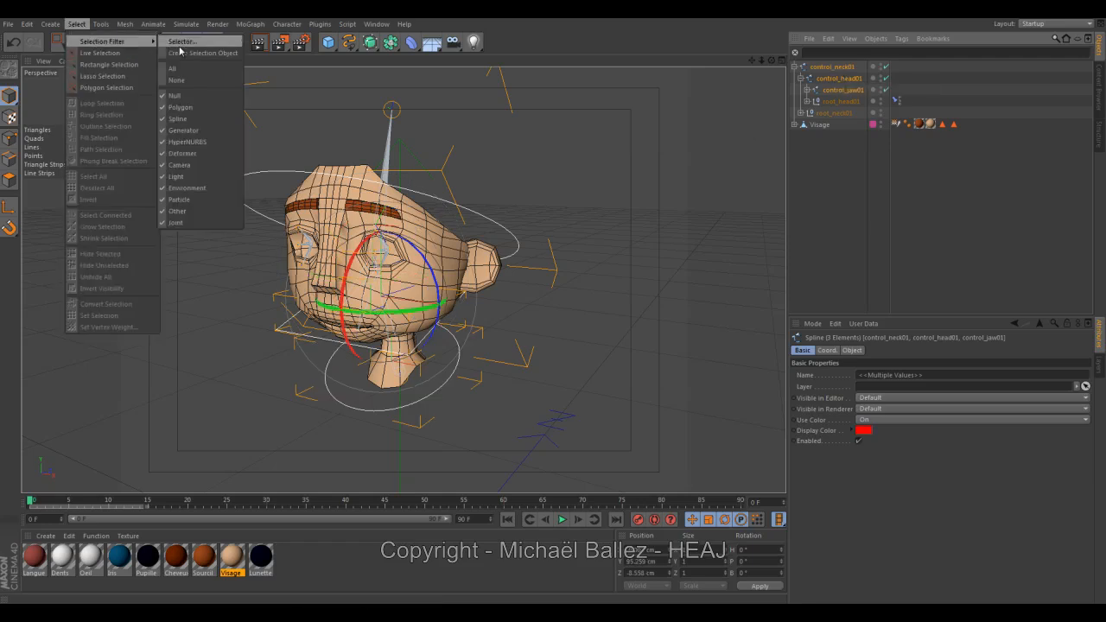
pyautogui.click(203, 53)
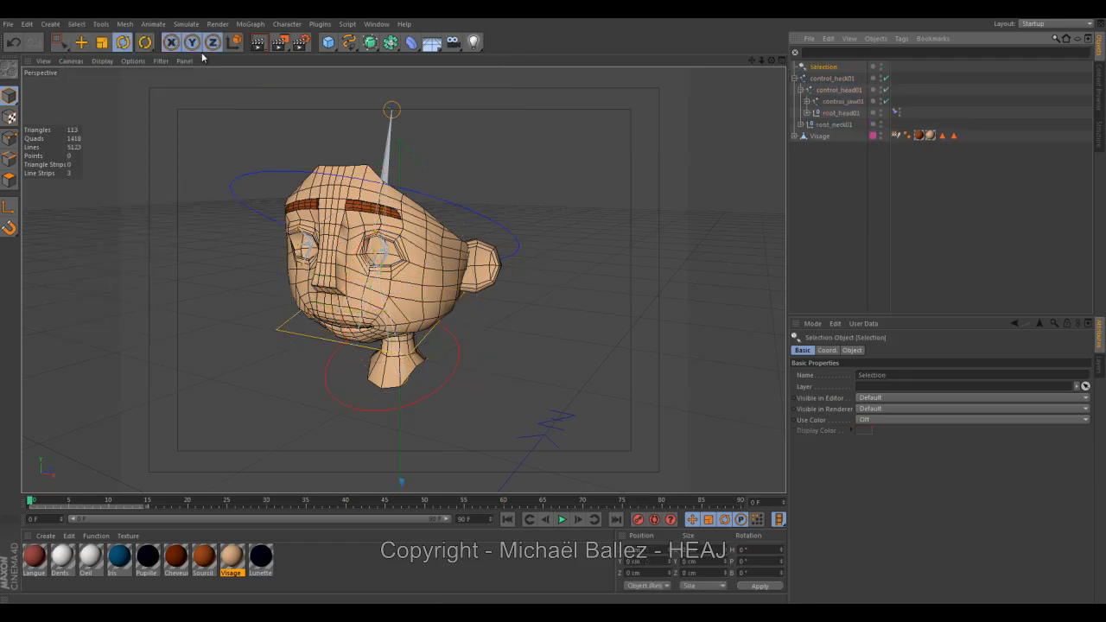
# Rename the new selection object as controlers.
pyautogui.doubleClick(825, 67)
pyautogui.write('co')
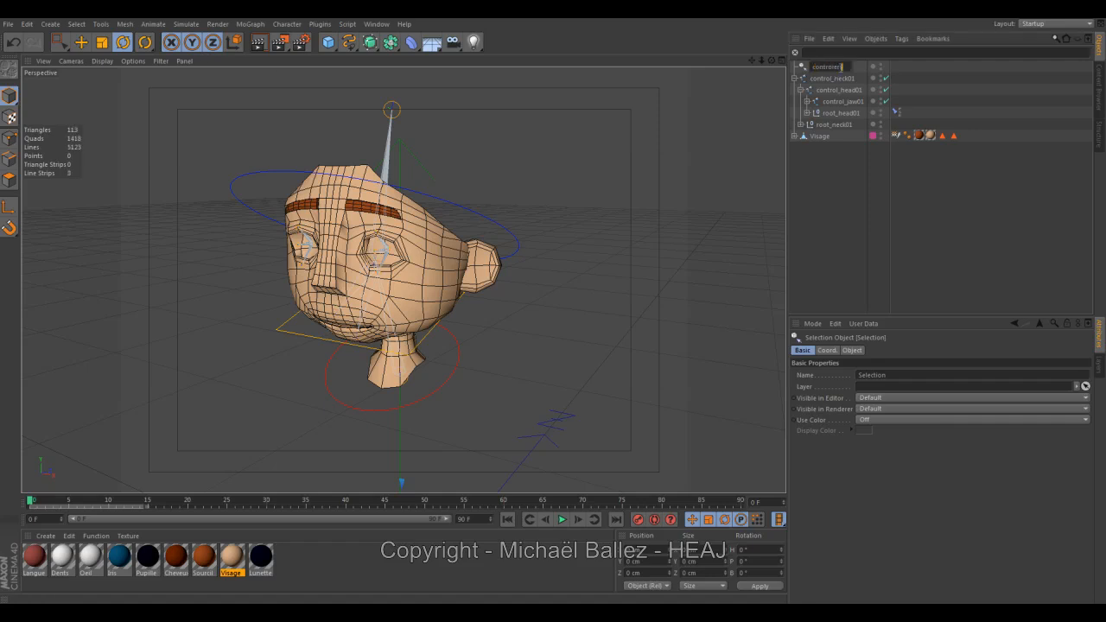
pyautogui.write('ntrolers')
pyautogui.press('Return')
# Parent the control_neck01 hierarchy, with its head and jaw controllers, under the controlers selection object.
pyautogui.click(844, 80)
pyautogui.keyDown('shift'); pyautogui.click(850, 102); pyautogui.keyUp('shift')
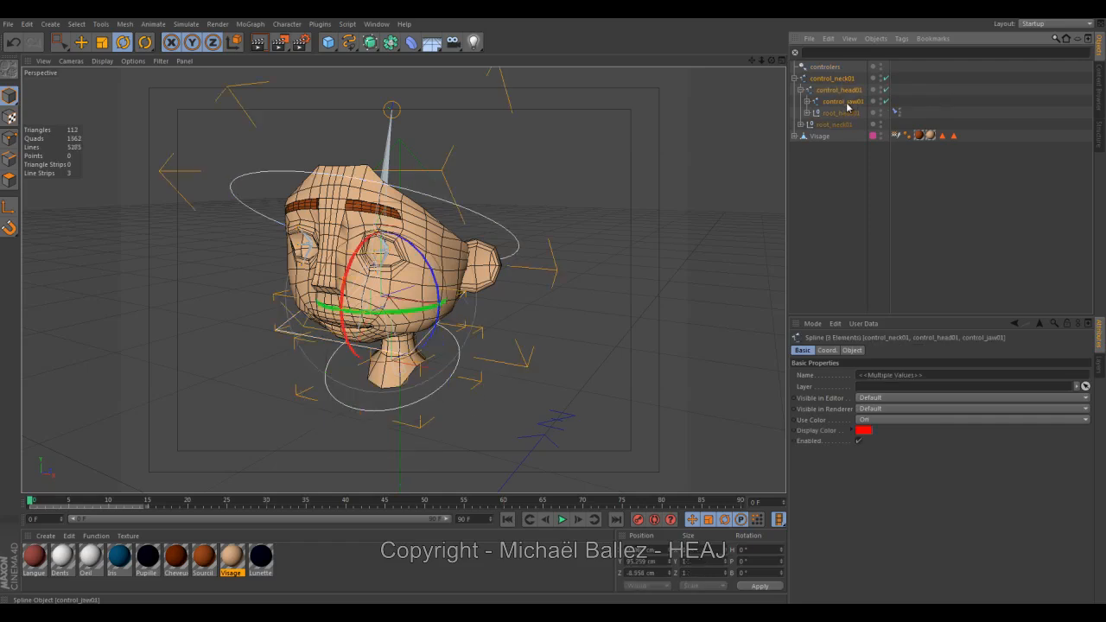
pyautogui.moveTo(828, 75); pyautogui.dragTo(827, 69)
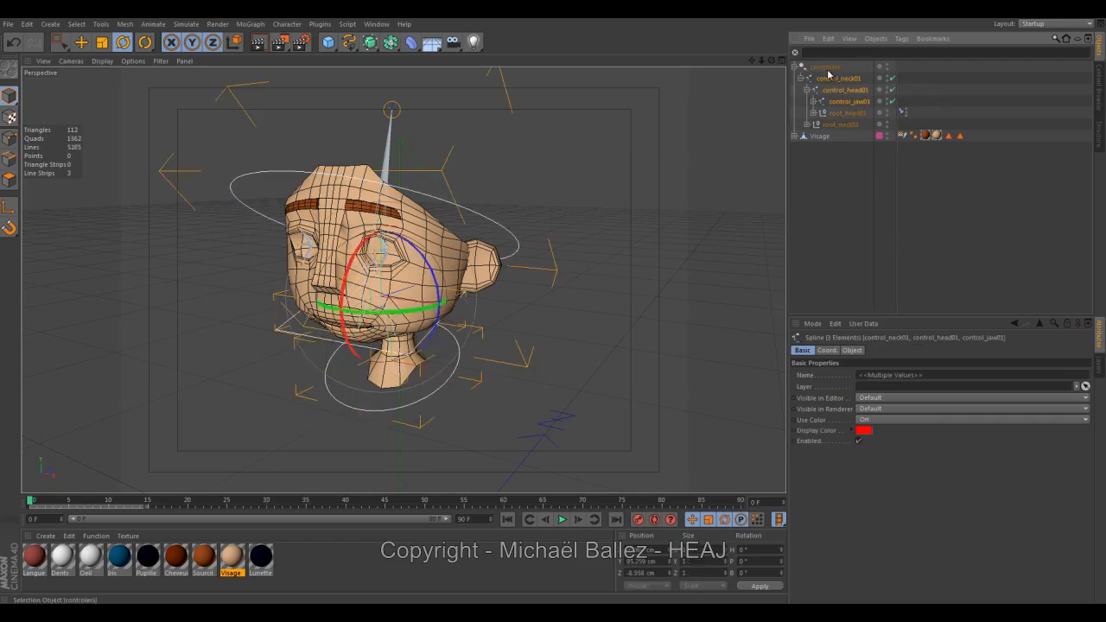
# Set the controlers selection object as the selection used for keyframing, and deselect everything.
pyautogui.click(828, 67)
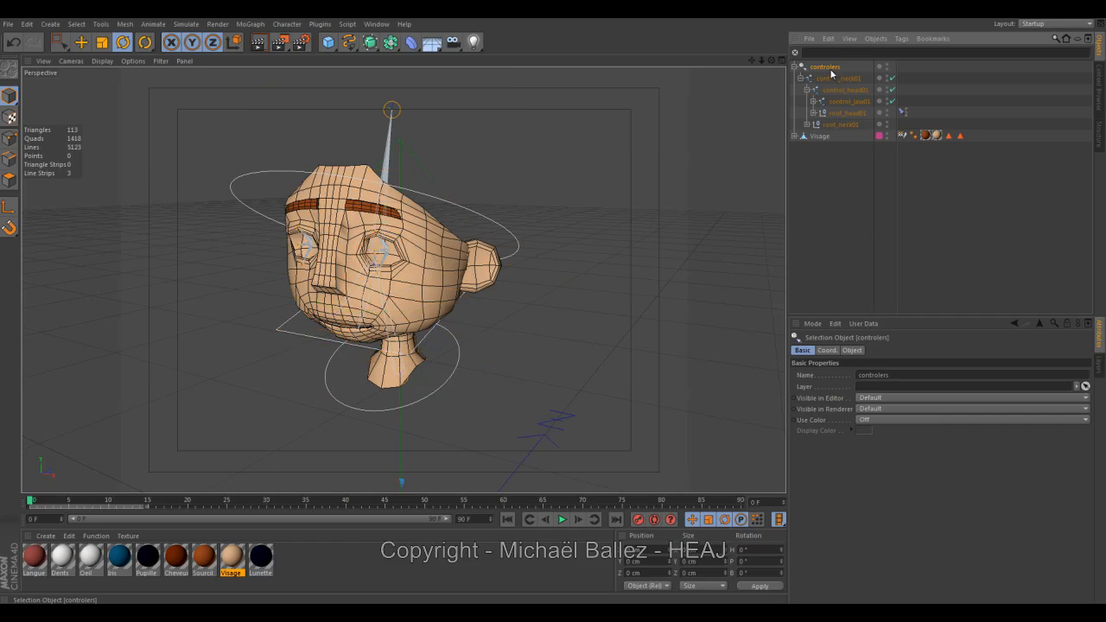
pyautogui.click(670, 520)
pyautogui.click(780, 133)
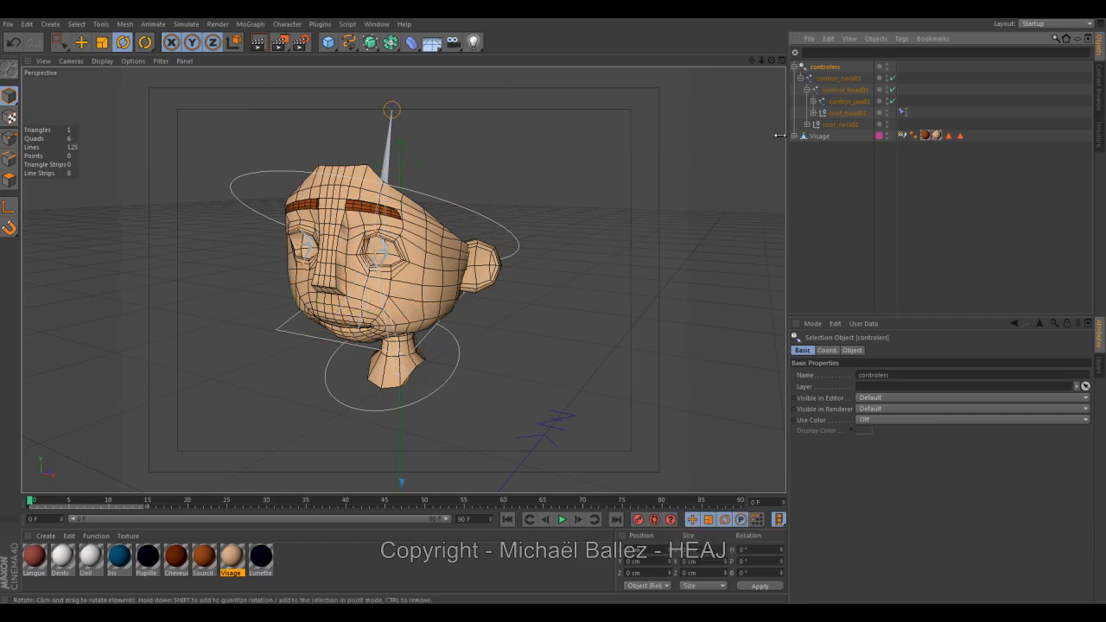
pyautogui.click(765, 115)
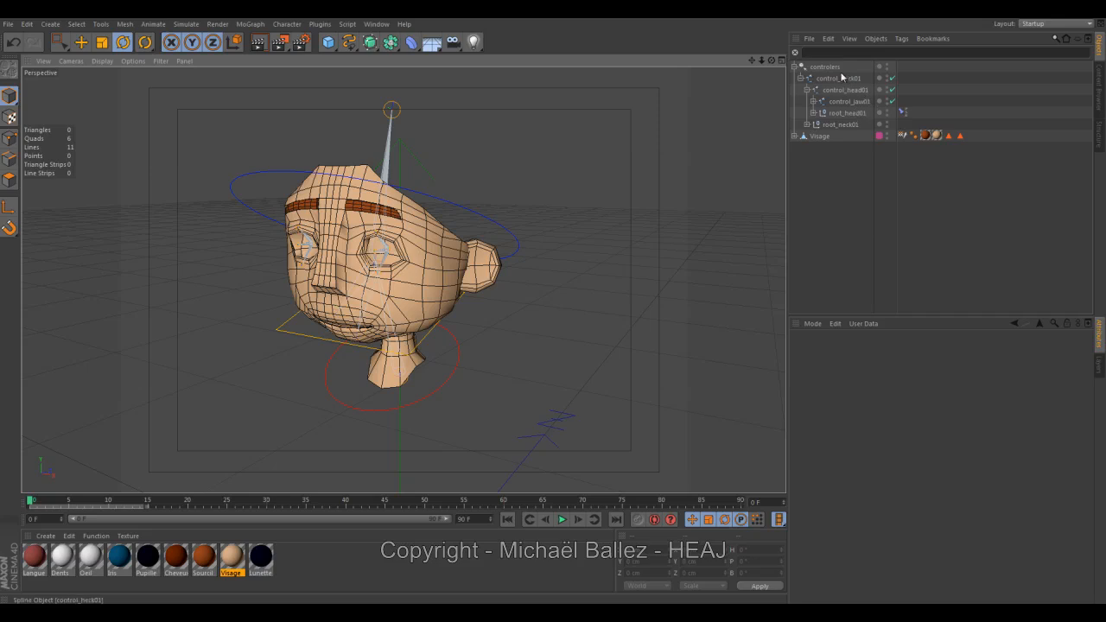
# Expand control_jaw01, its root_dwjaw01 chain and root_head01 to examine the joints driven by the controllers.
pyautogui.click(846, 101)
pyautogui.click(814, 101)
pyautogui.click(821, 114)
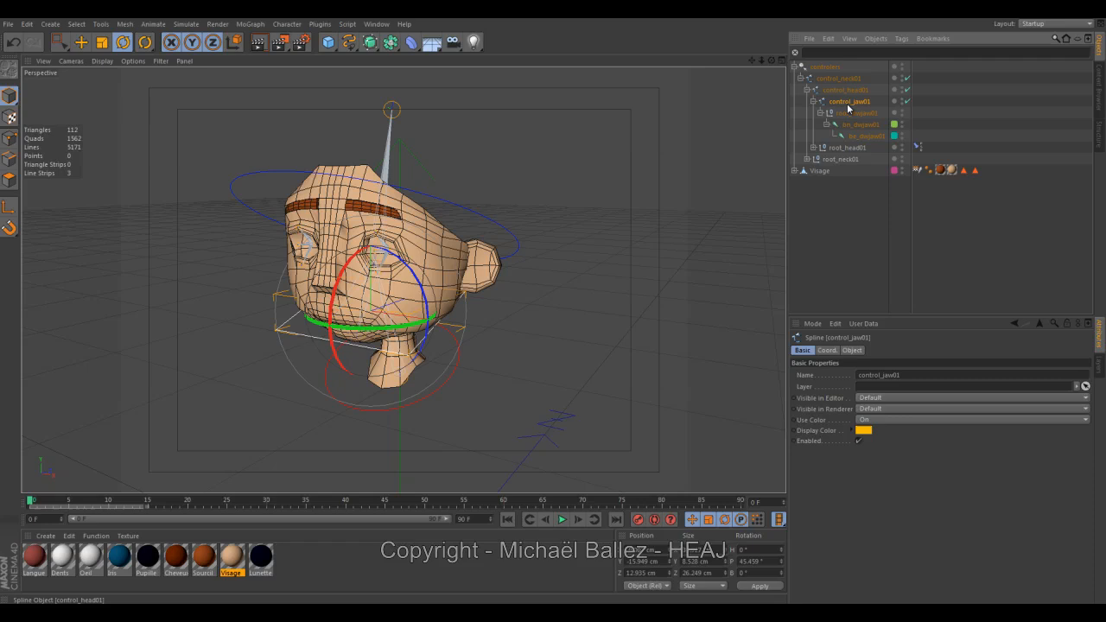
pyautogui.click(817, 148)
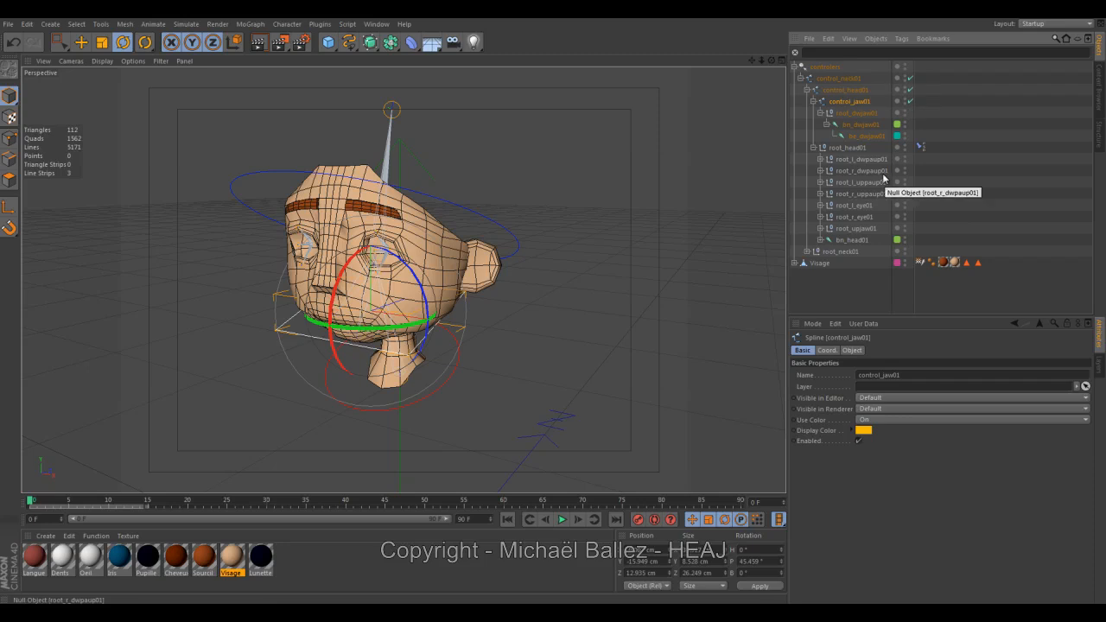
pyautogui.keyDown('alt'); pyautogui.moveTo(570, 325); pyautogui.dragTo(479, 326); pyautogui.keyUp('alt')
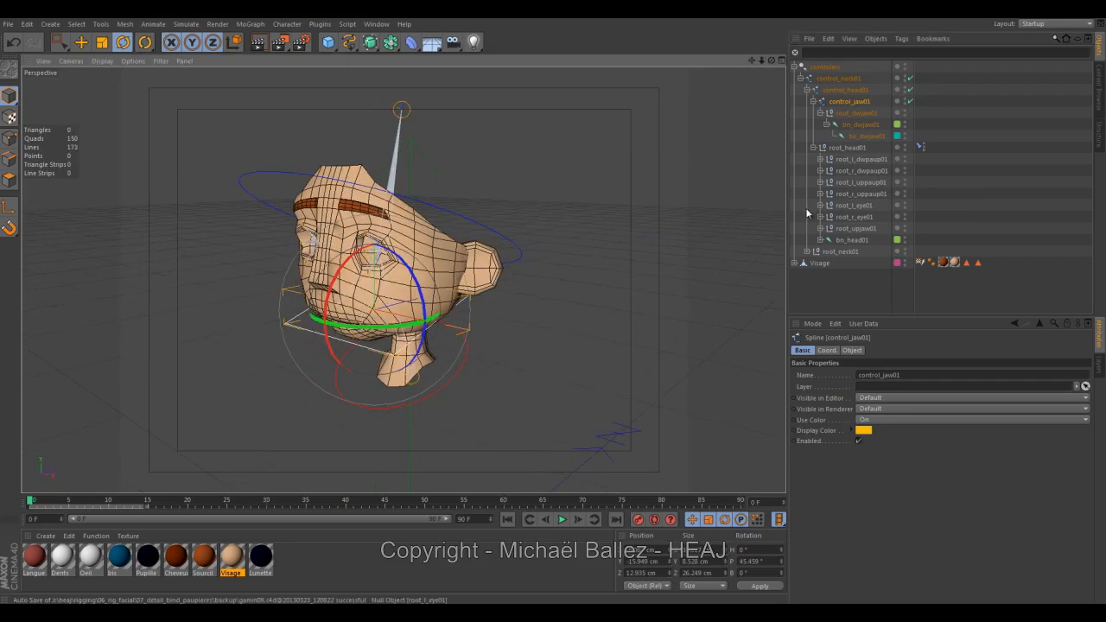
# Assign control_neck01, control_head01 and control_jaw01 to a new layer.
pyautogui.click(843, 78)
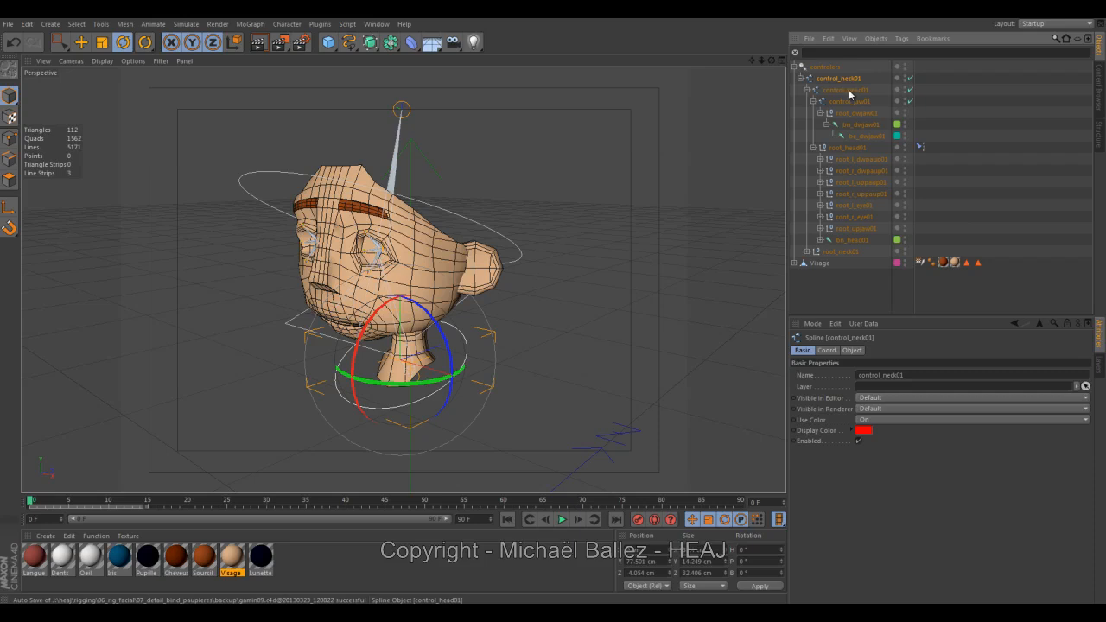
pyautogui.keyDown('ctrl'); pyautogui.click(849, 92); pyautogui.keyUp('ctrl')
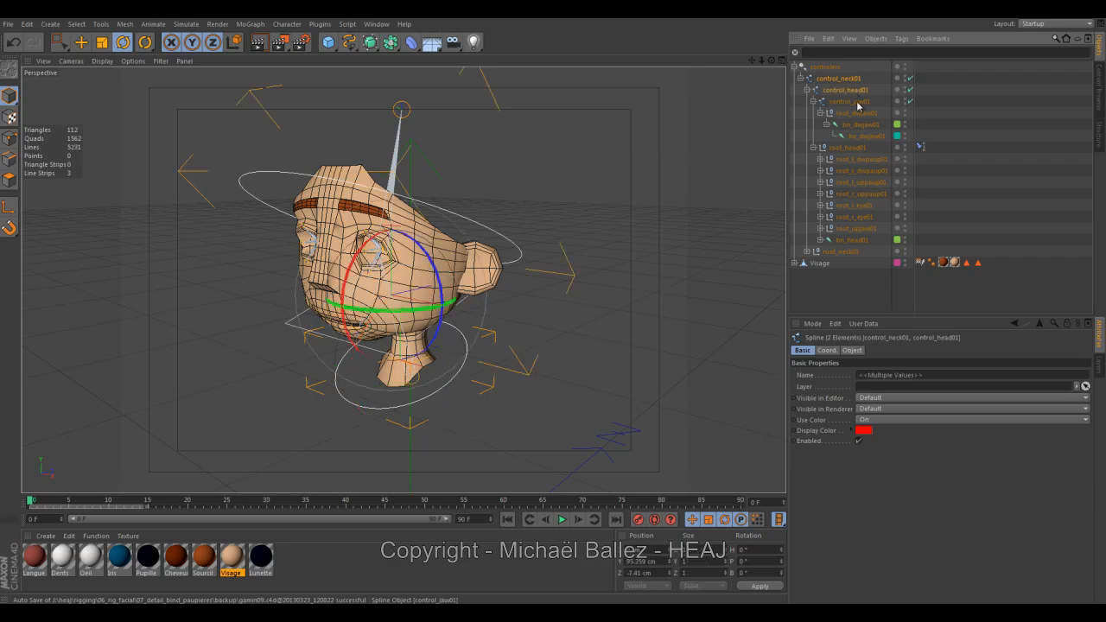
pyautogui.keyDown('ctrl'); pyautogui.click(858, 102); pyautogui.keyUp('ctrl')
pyautogui.rightClick(856, 104)
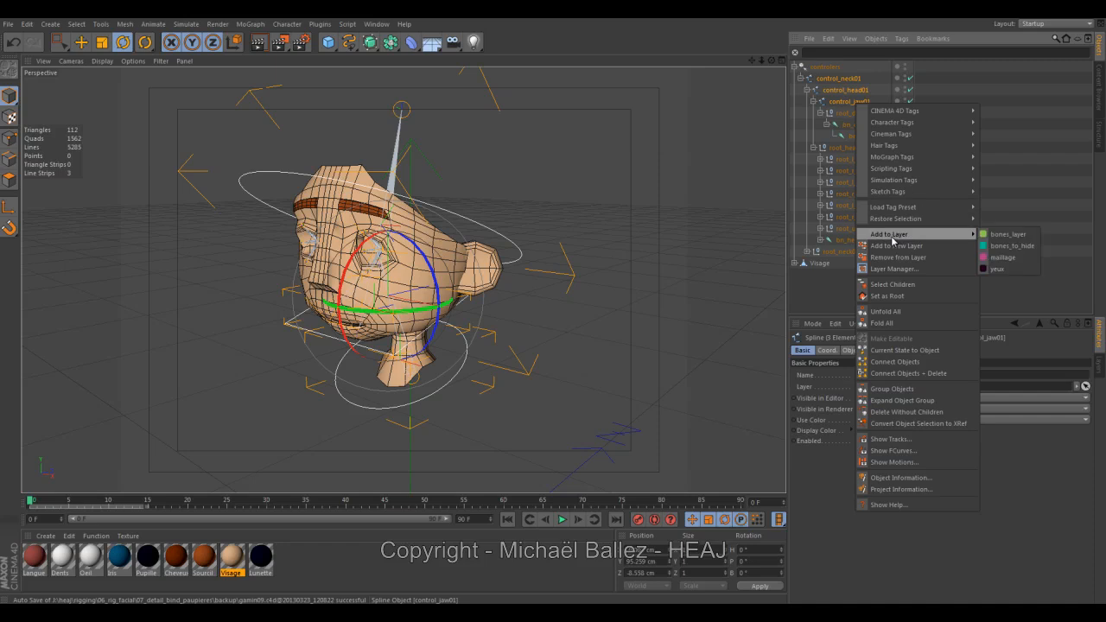
pyautogui.click(894, 247)
# Show the layer list and rename the new layer as controler.
pyautogui.click(1099, 372)
pyautogui.doubleClick(819, 380)
pyautogui.write('controle')
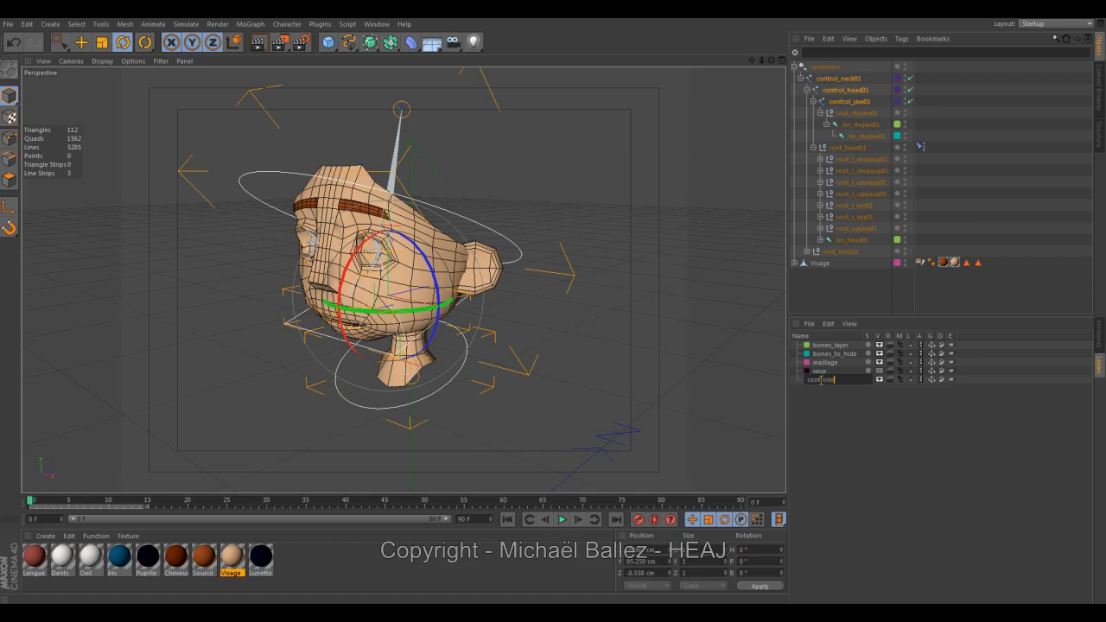
pyautogui.press('Return')
# Check the controler layer by repeatedly switching its viewport visibility off and on.
pyautogui.click(880, 380)
pyautogui.click(880, 381)
pyautogui.click(880, 380)
pyautogui.click(879, 380)
pyautogui.click(879, 380)
pyautogui.click(879, 380)
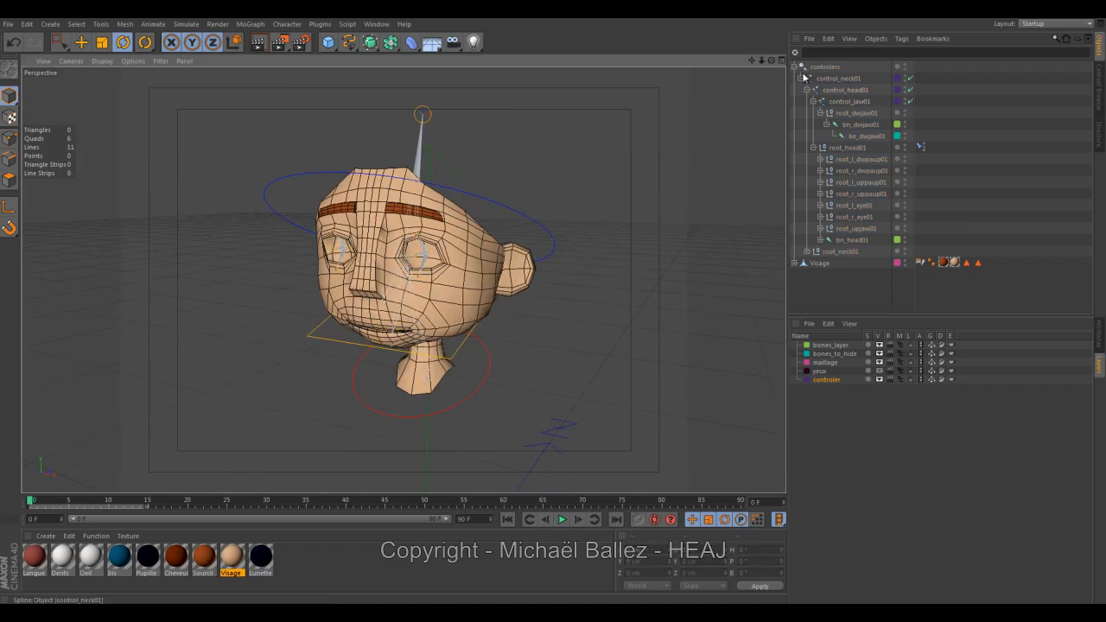
# Collapse the control_neck01 and controlers hierarchies, and check Visage's child objects before collapsing them again.
pyautogui.click(800, 77)
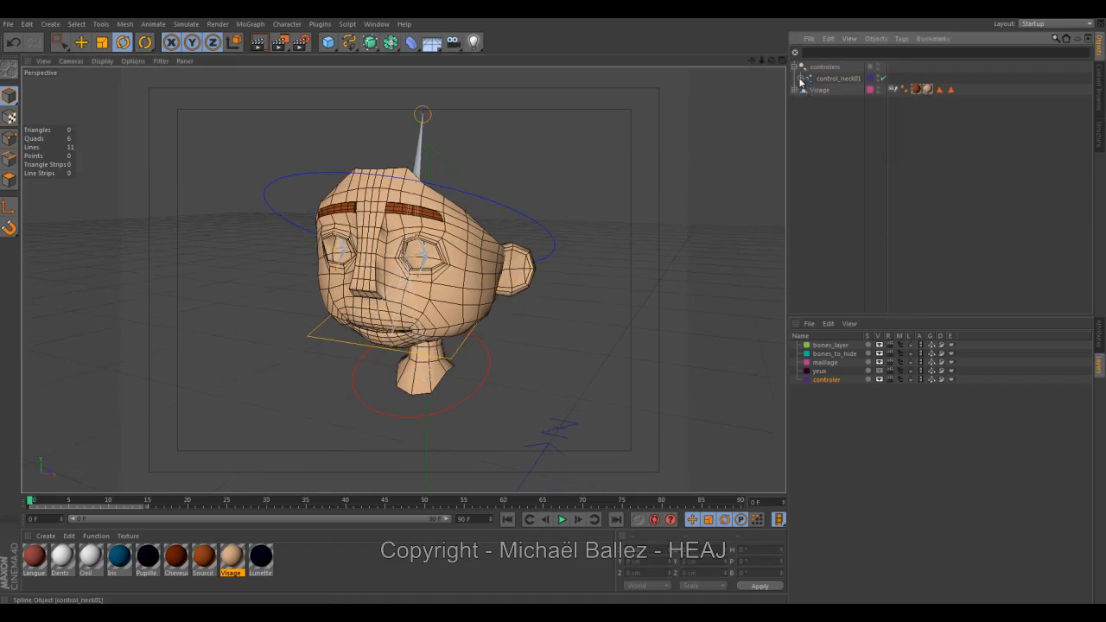
pyautogui.click(794, 67)
pyautogui.click(813, 108)
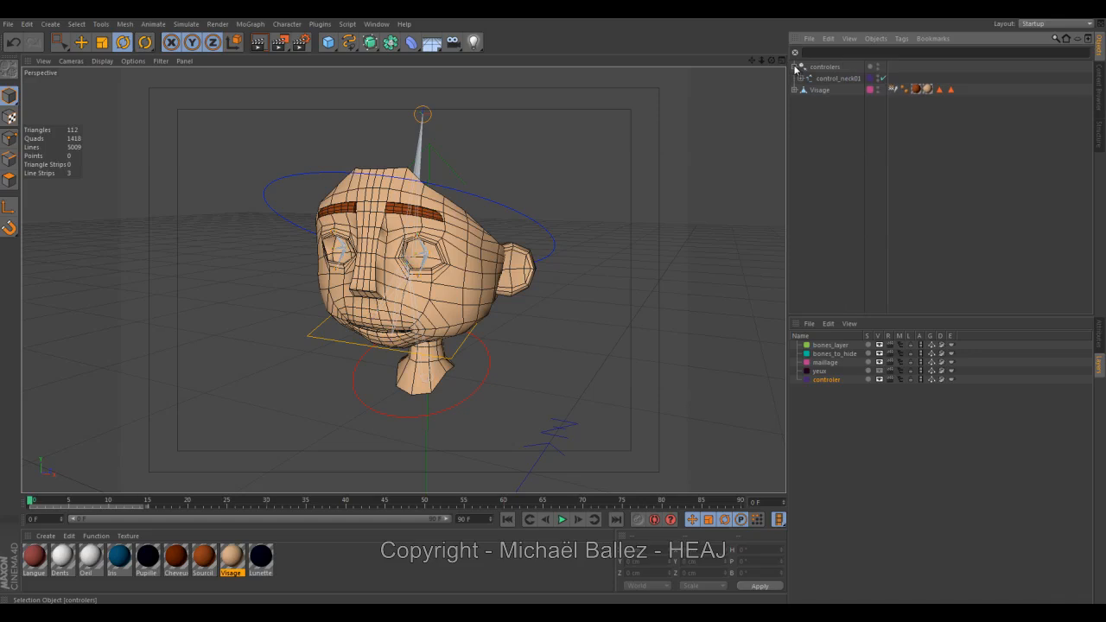
pyautogui.click(795, 78)
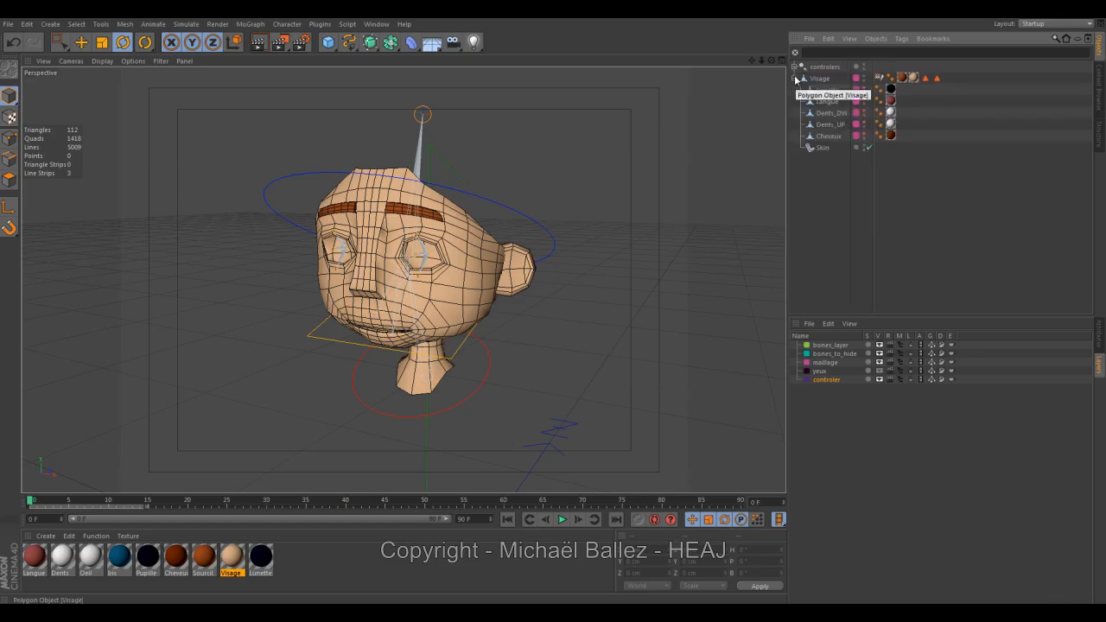
pyautogui.click(794, 77)
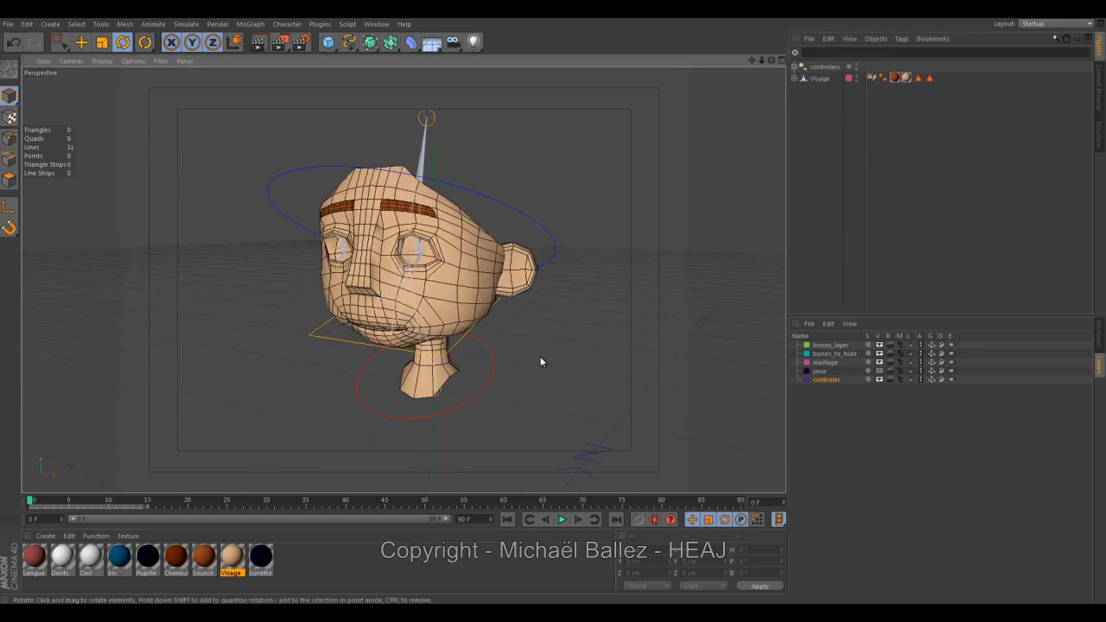